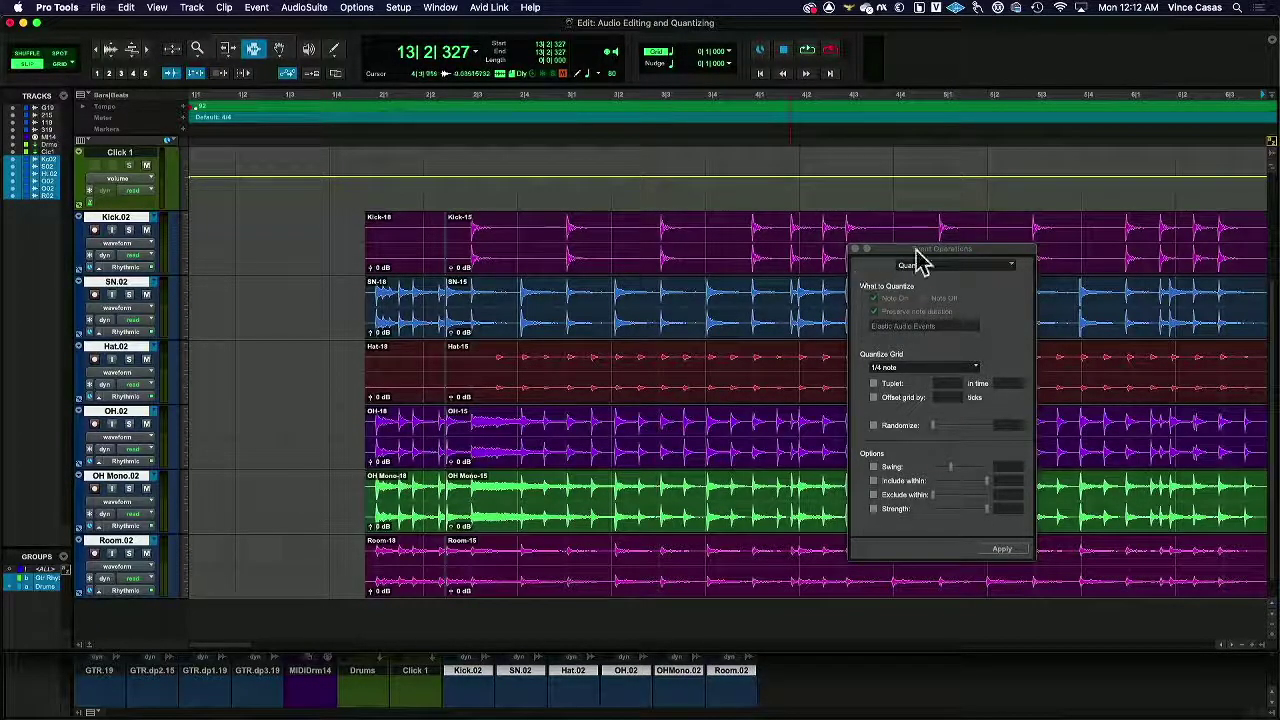
# Step: Move the Event Operations Quantize window to the left side of the Edit window, clear of the drums
pyautogui.moveTo(915, 250); pyautogui.dragTo(248, 222)
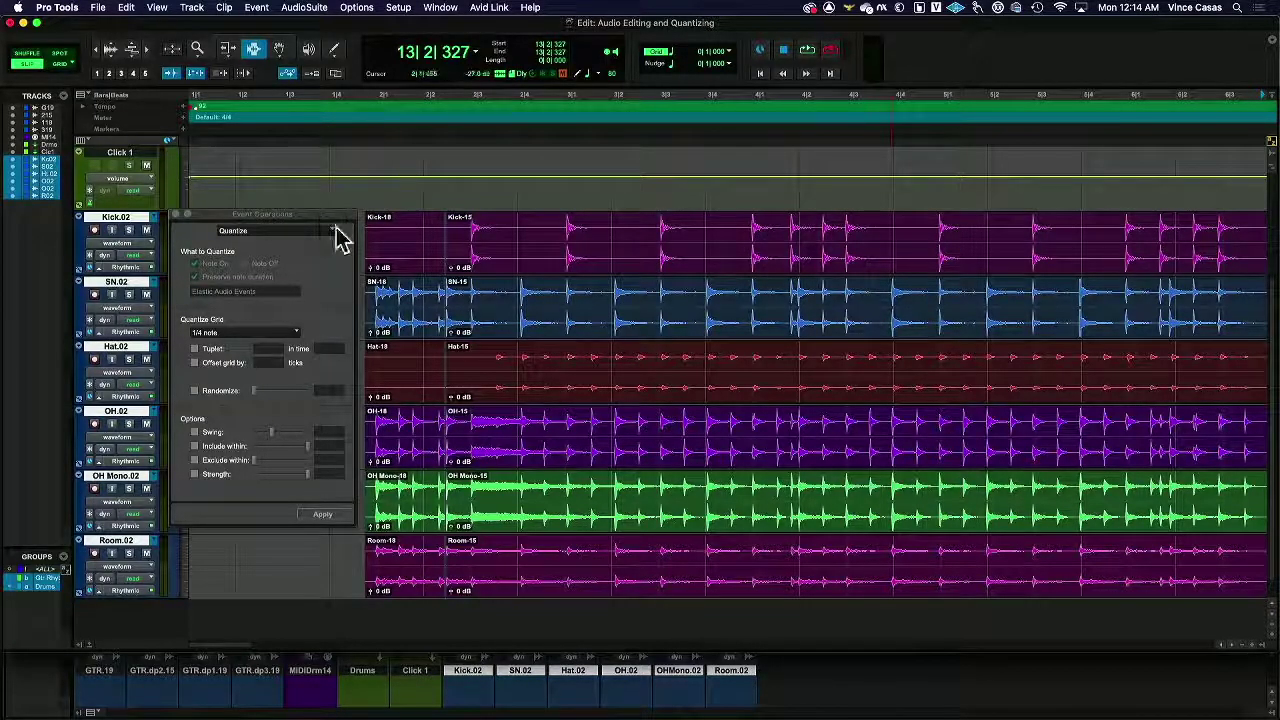
# Step: Set Kick.02 and the other grouped drum tracks to Rhythmic Elastic Audio
pyautogui.click(100, 268)
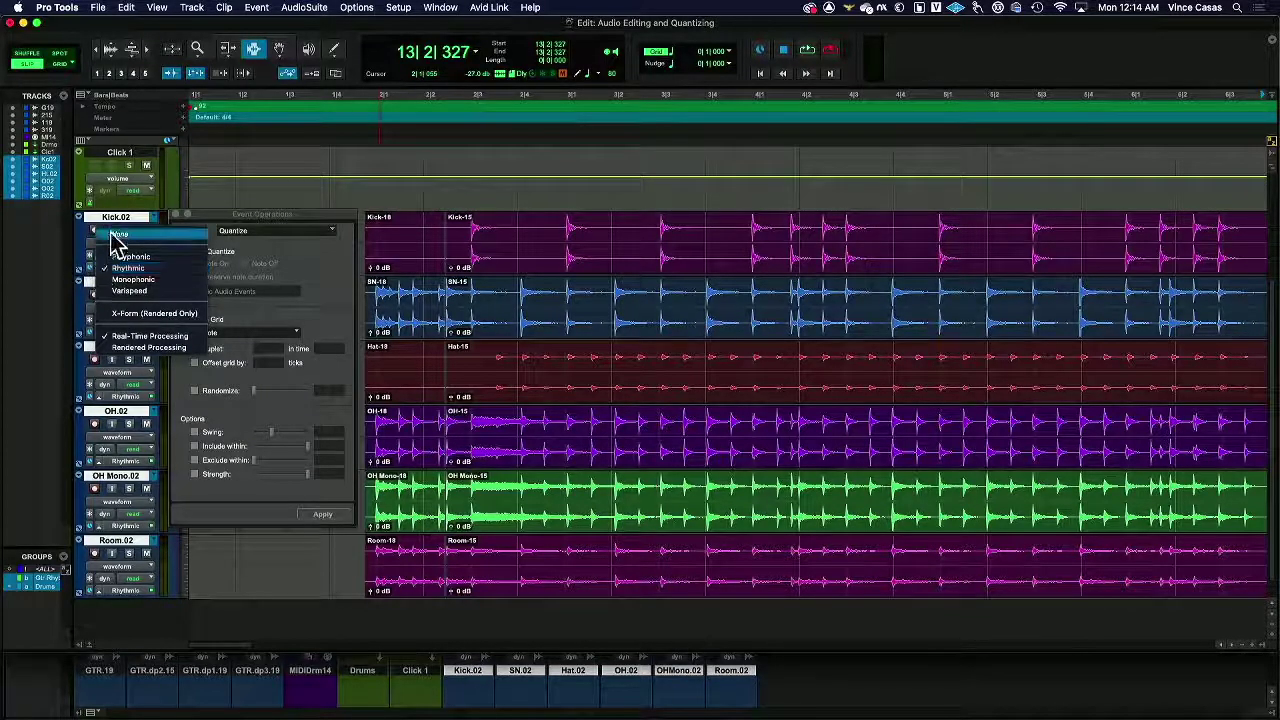
pyautogui.click(118, 236)
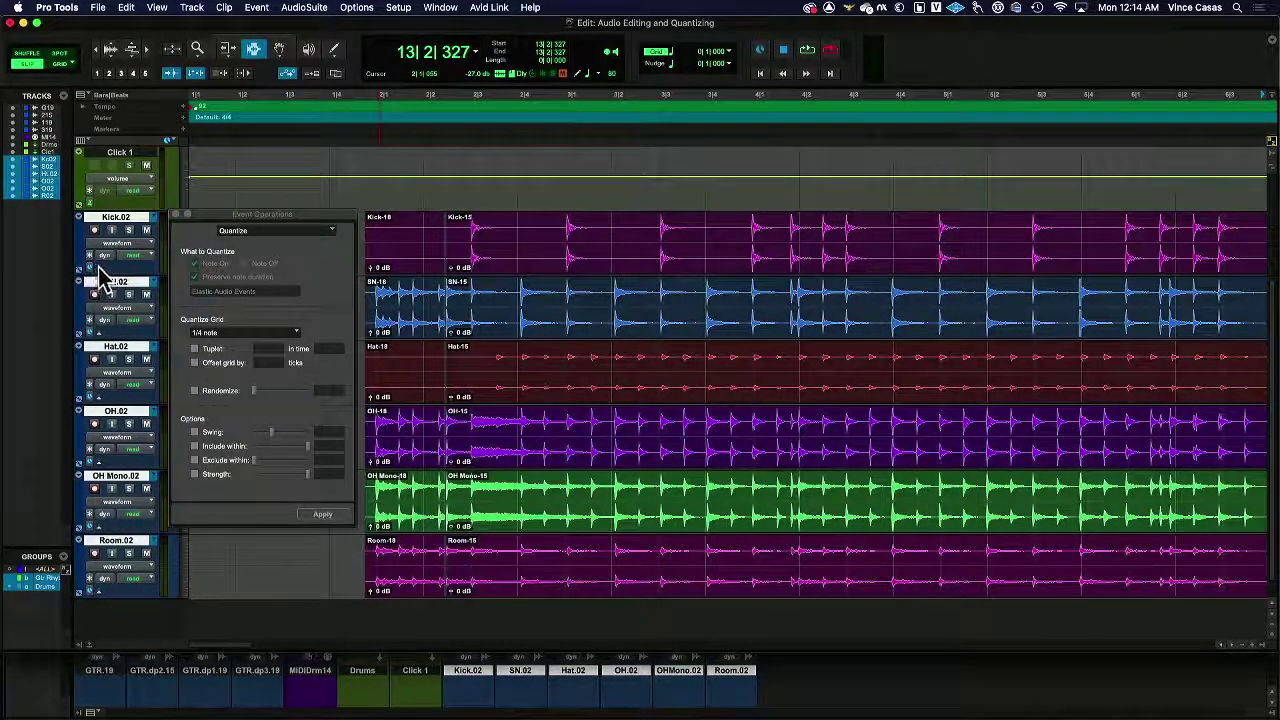
pyautogui.click(100, 273)
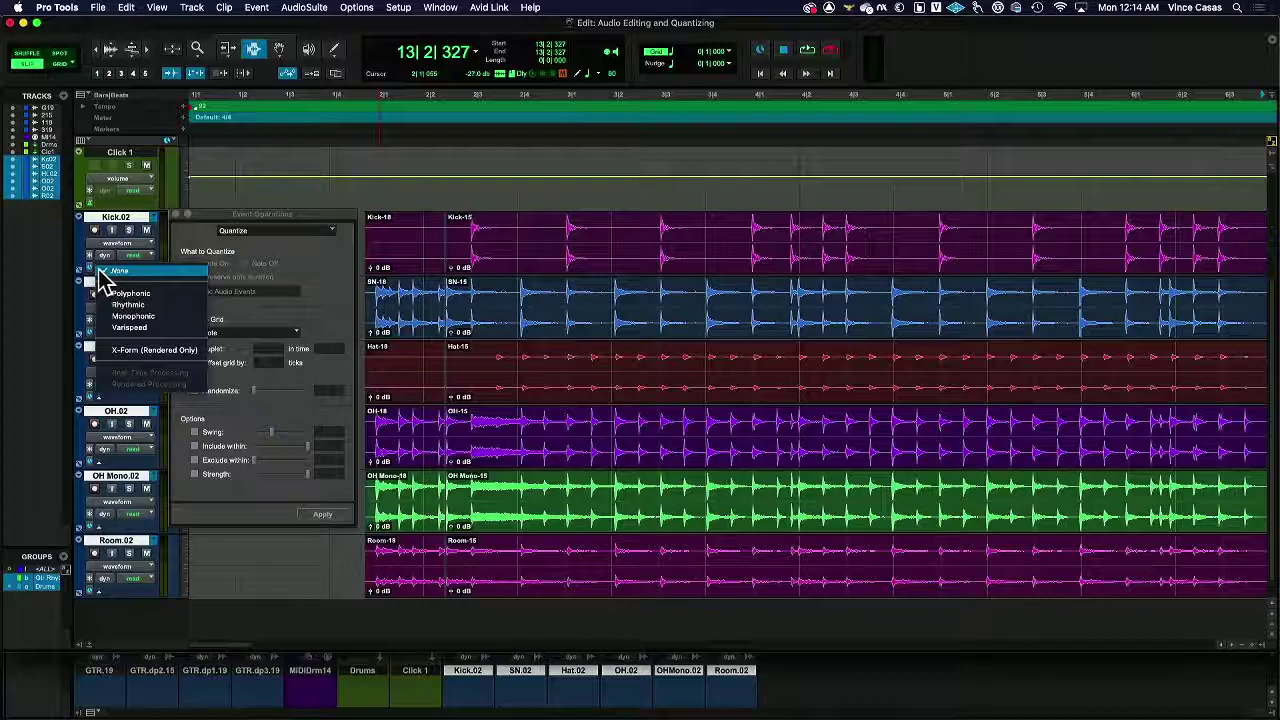
pyautogui.click(146, 306)
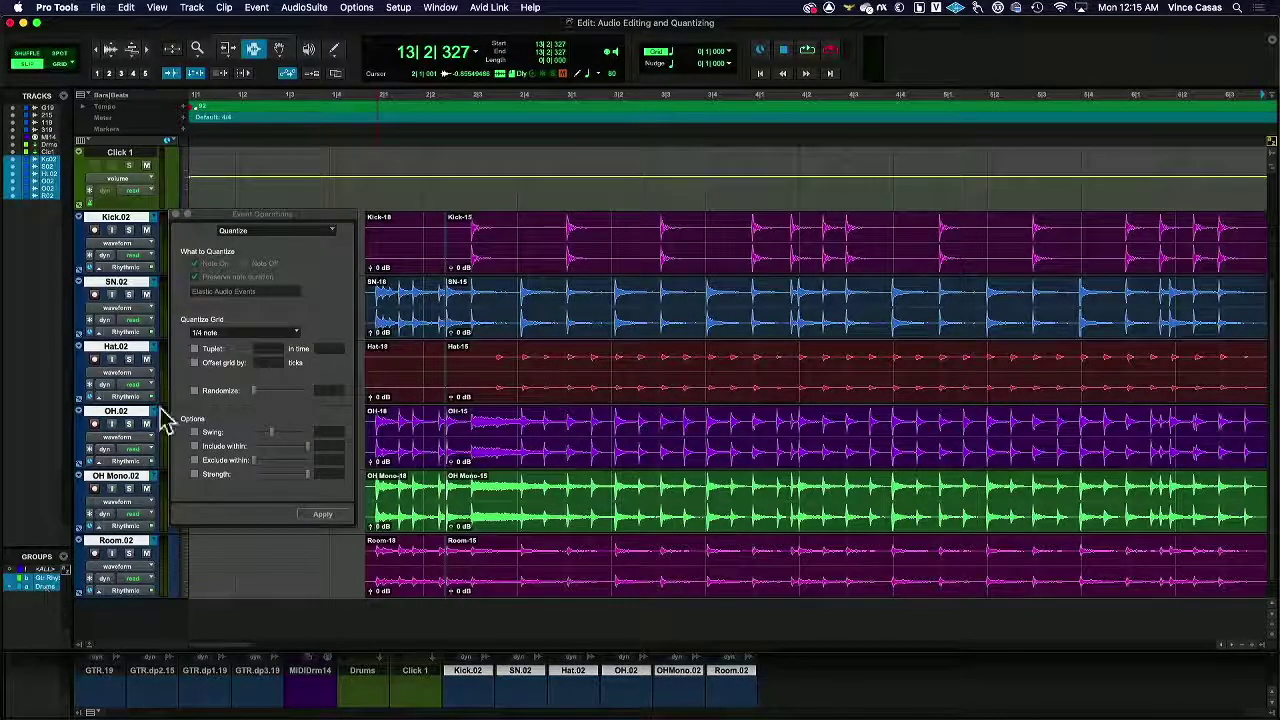
pyautogui.moveTo(340, 214)
pyautogui.mouseDown()
pyautogui.moveTo(297, 219)
pyautogui.moveTo(332, 209)
pyautogui.mouseUp()
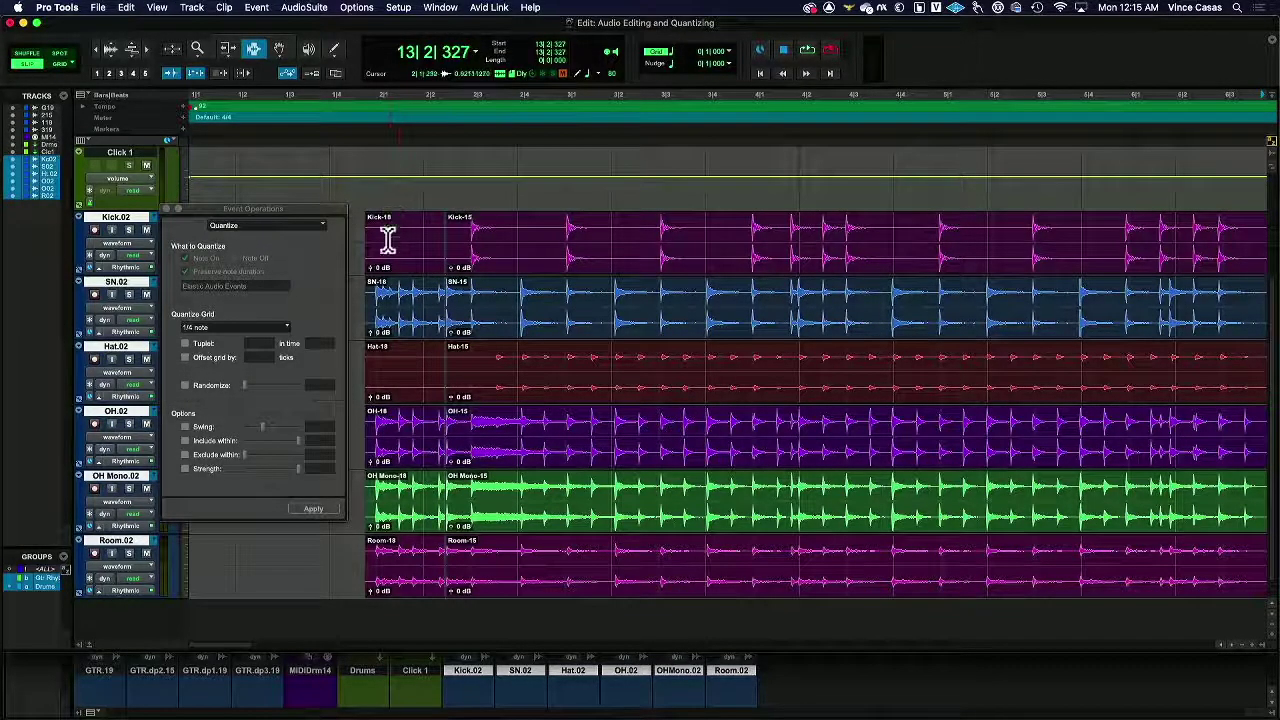
# Step: Turn on Grid mode with a 1/16-note grid value
pyautogui.click(59, 64)
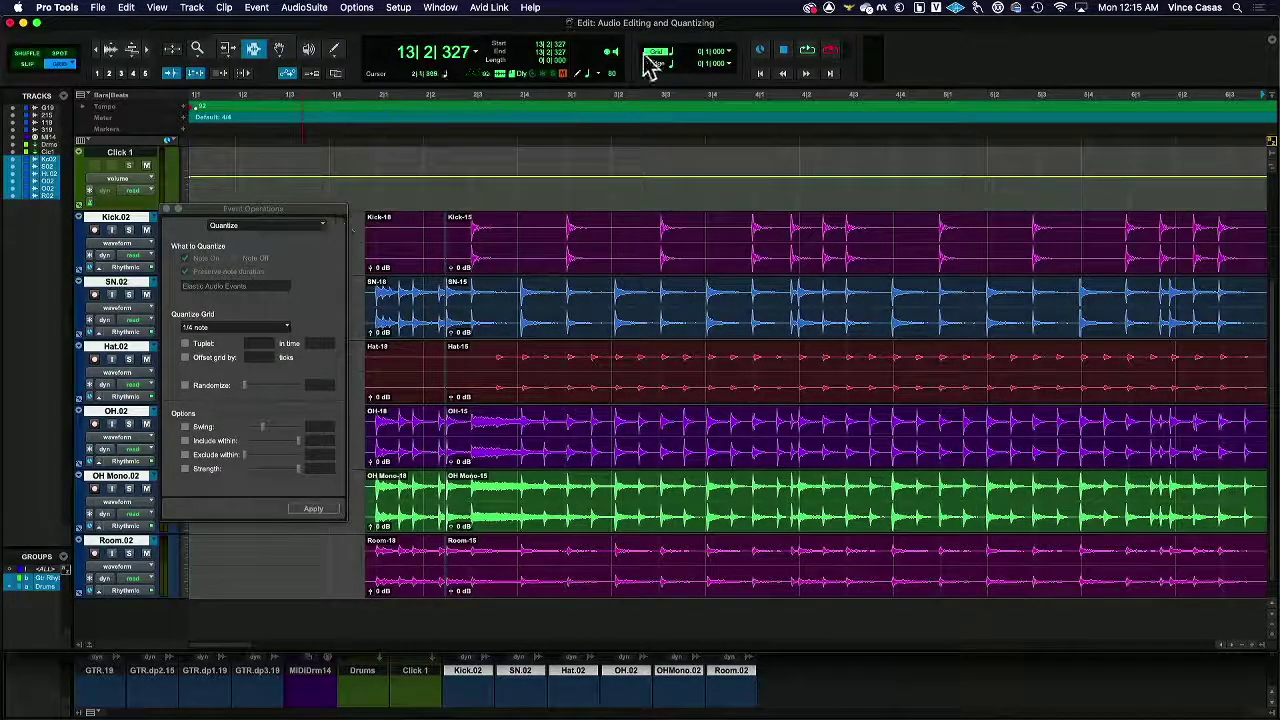
pyautogui.click(712, 51)
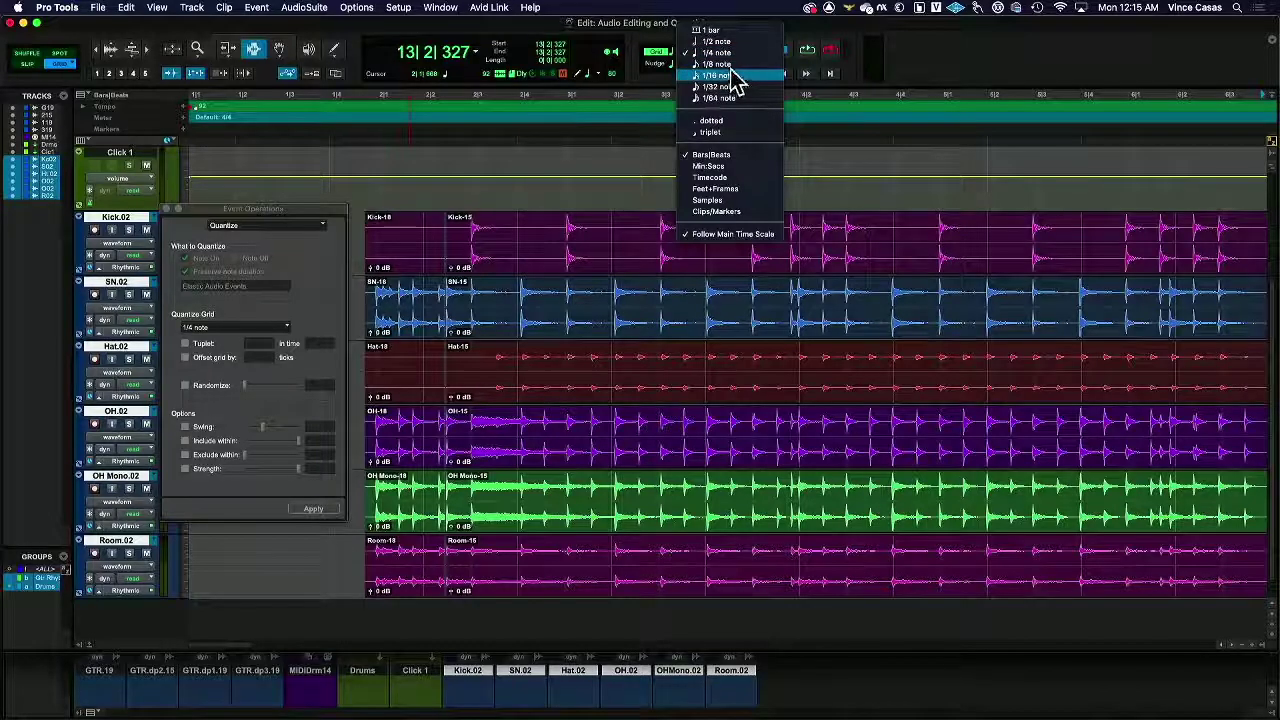
pyautogui.click(733, 77)
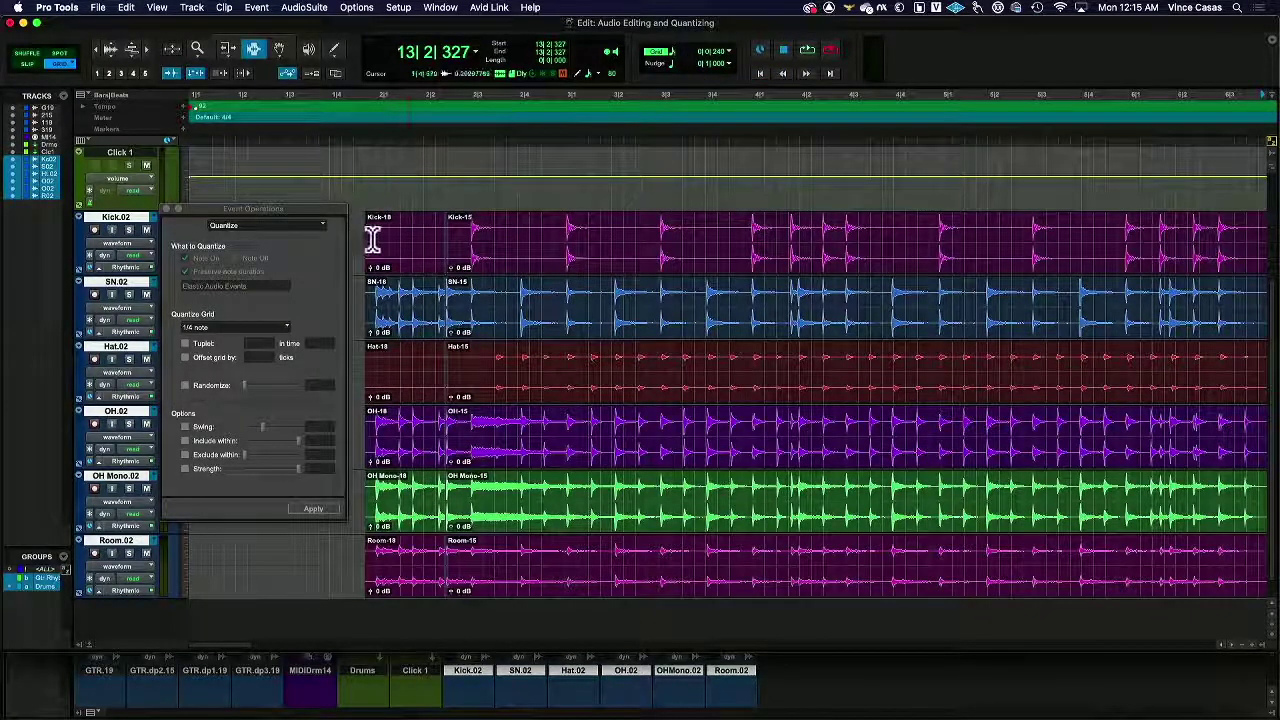
pyautogui.moveTo(372, 238)
pyautogui.mouseDown()
pyautogui.moveTo(349, 289)
pyautogui.moveTo(374, 249)
pyautogui.moveTo(370, 280)
pyautogui.mouseUp()
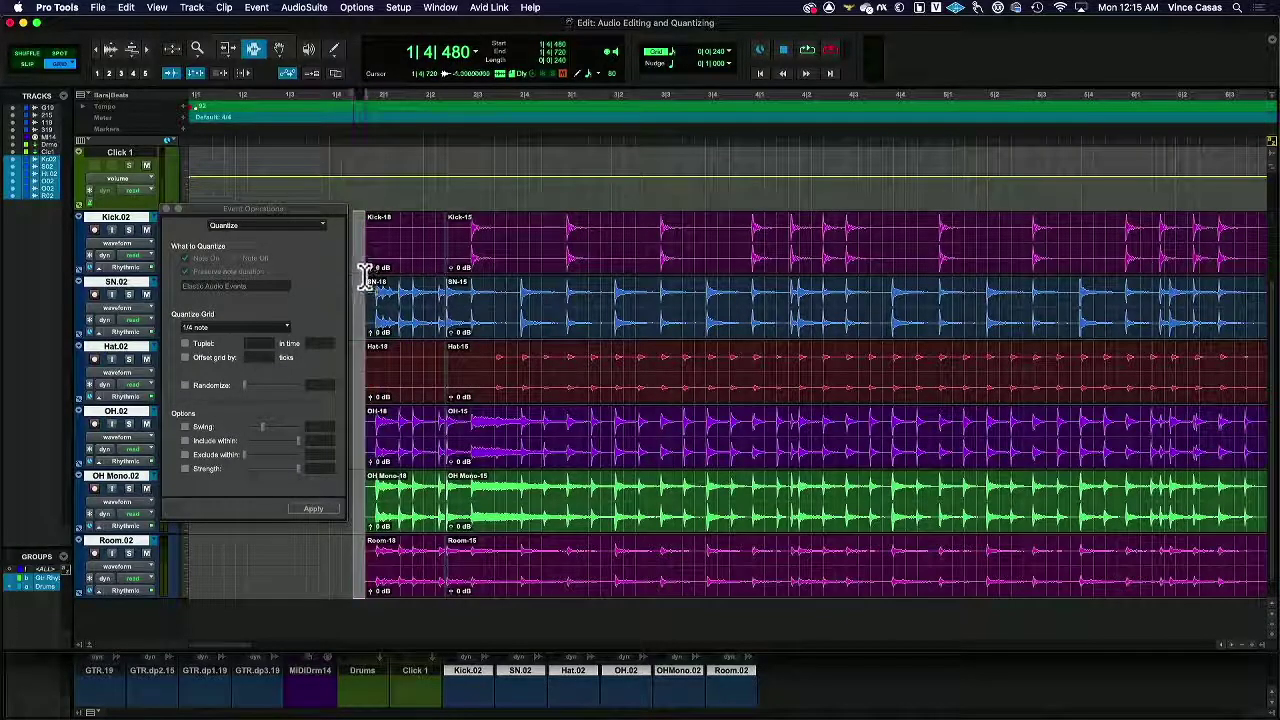
pyautogui.click(364, 252)
# Step: Triple-click to select all clips on the drum tracks, leaving the grid at 1/16 note
pyautogui.click(678, 56)
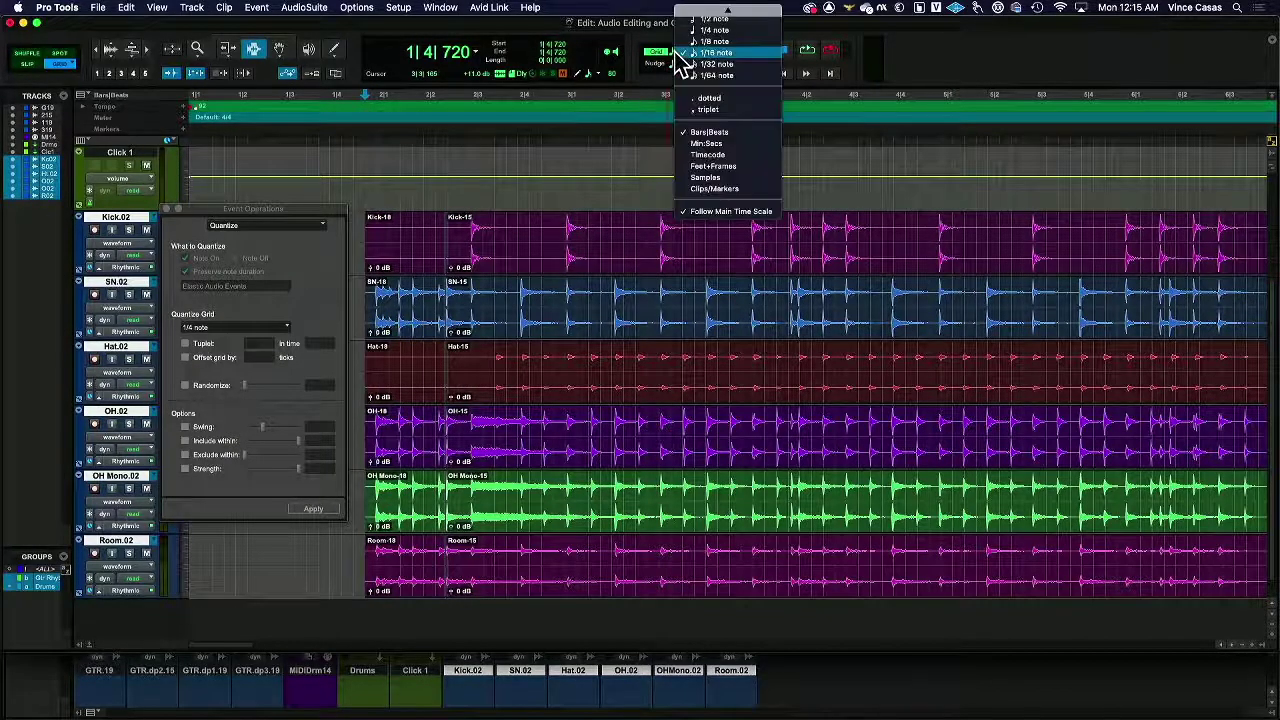
pyautogui.scroll(2, 726, 22)
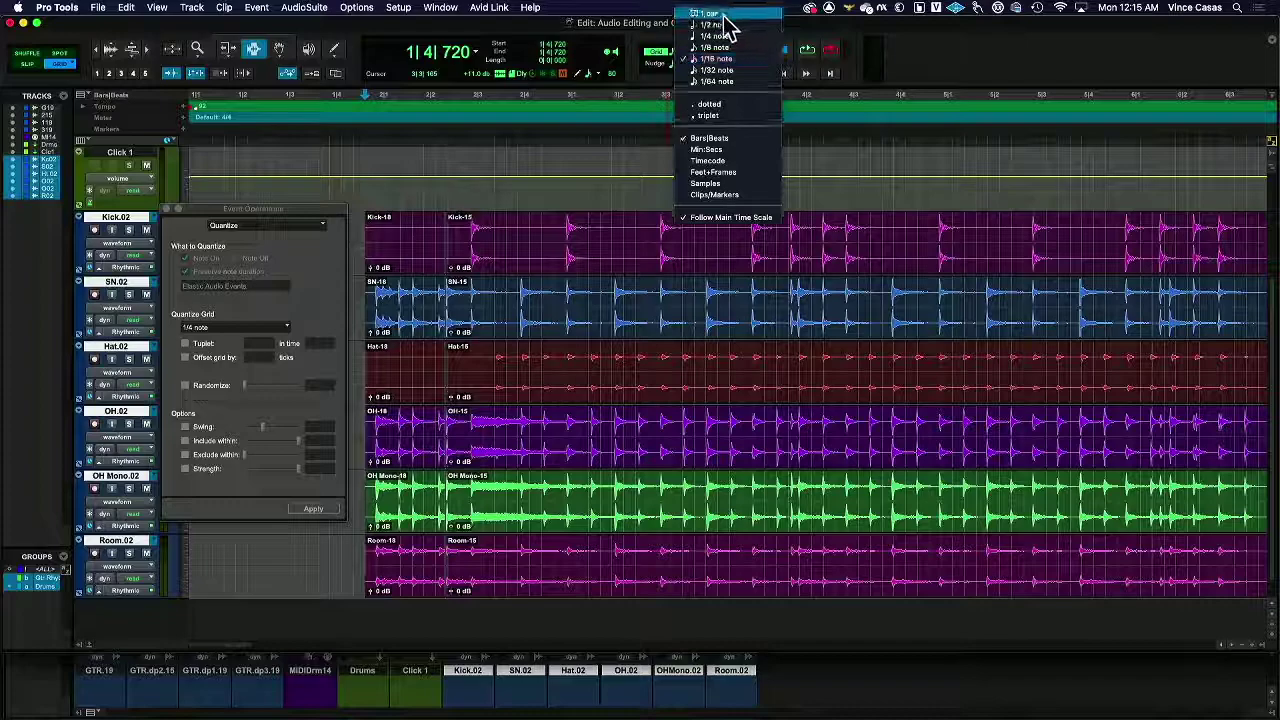
pyautogui.click(722, 14)
pyautogui.click(377, 287)
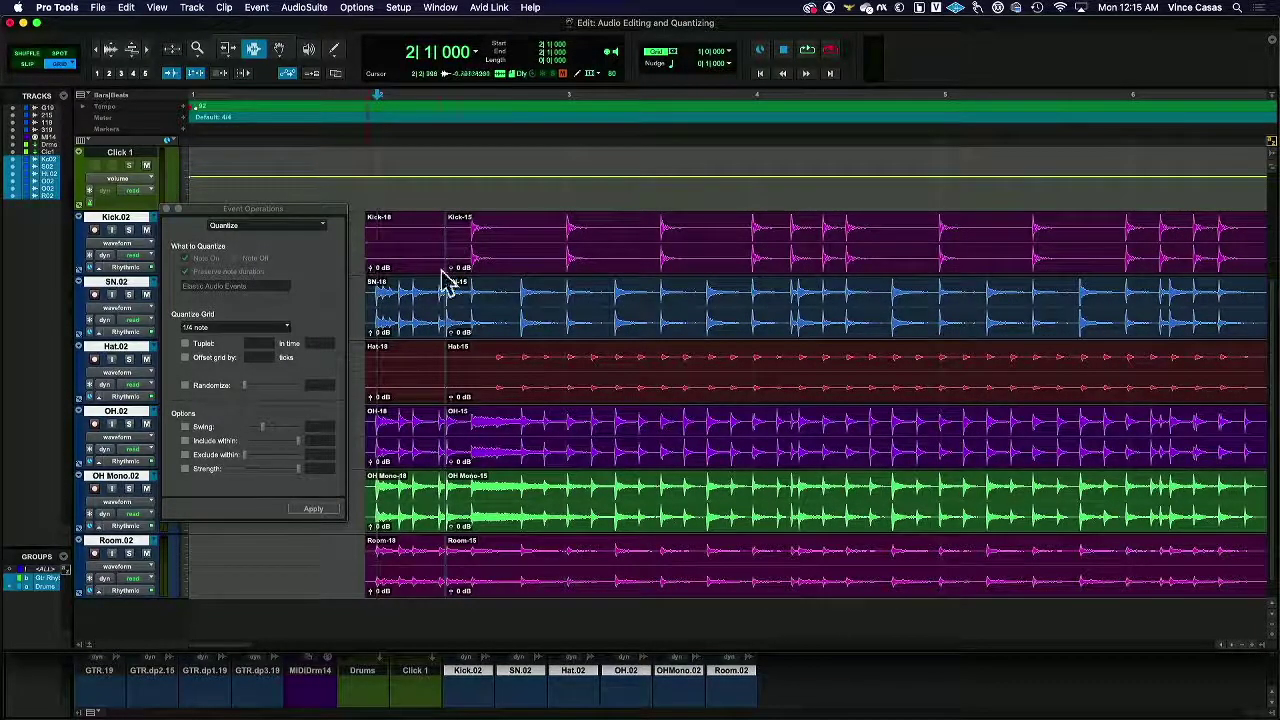
pyautogui.tripleClick(516, 300)
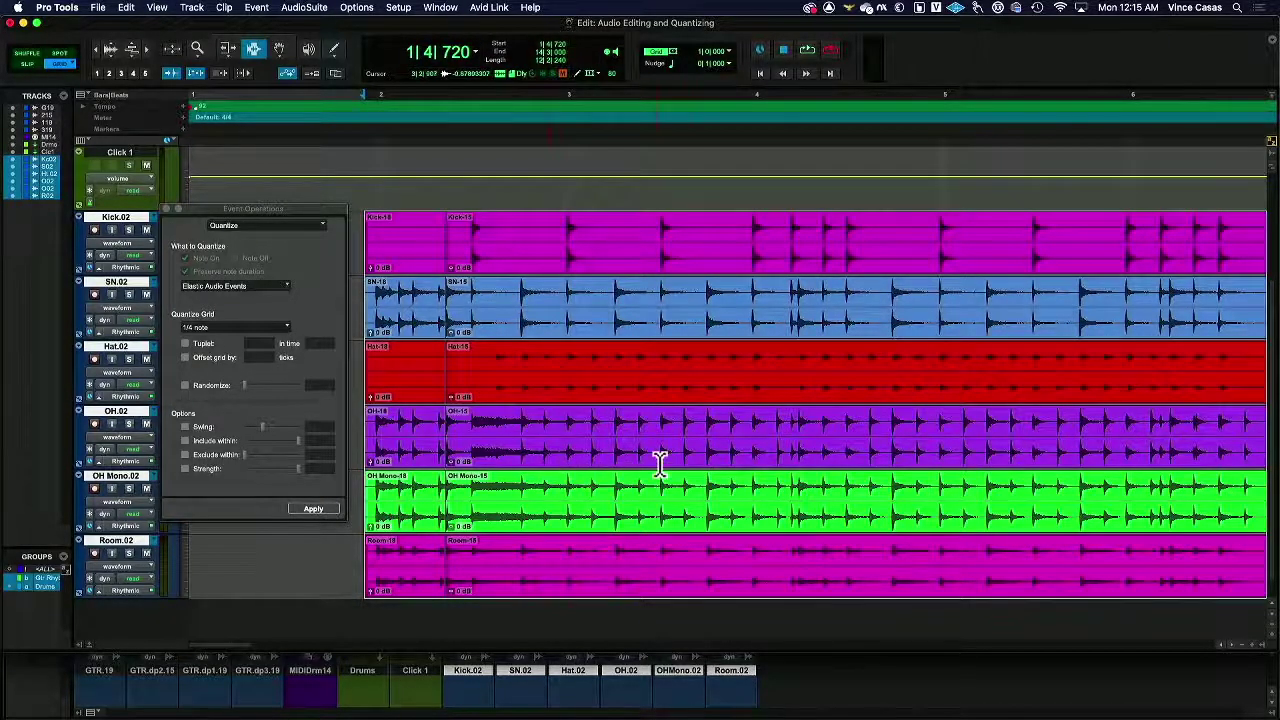
pyautogui.click(705, 53)
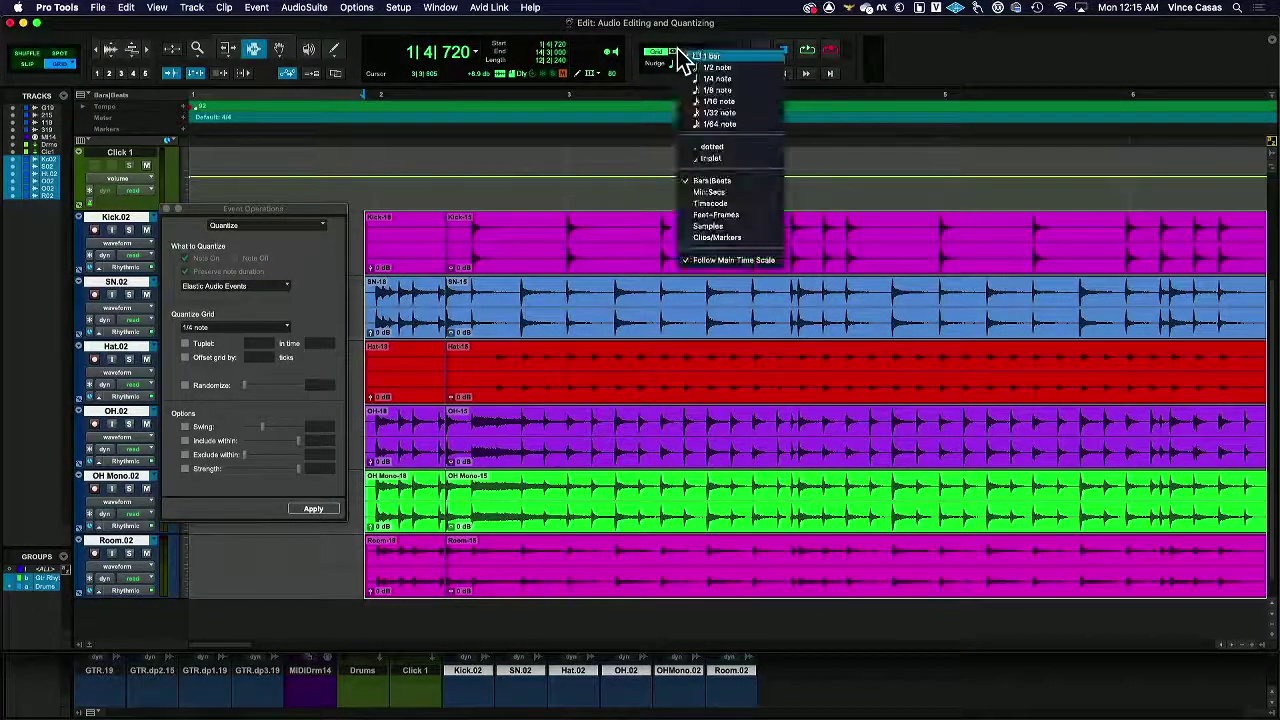
pyautogui.click(733, 104)
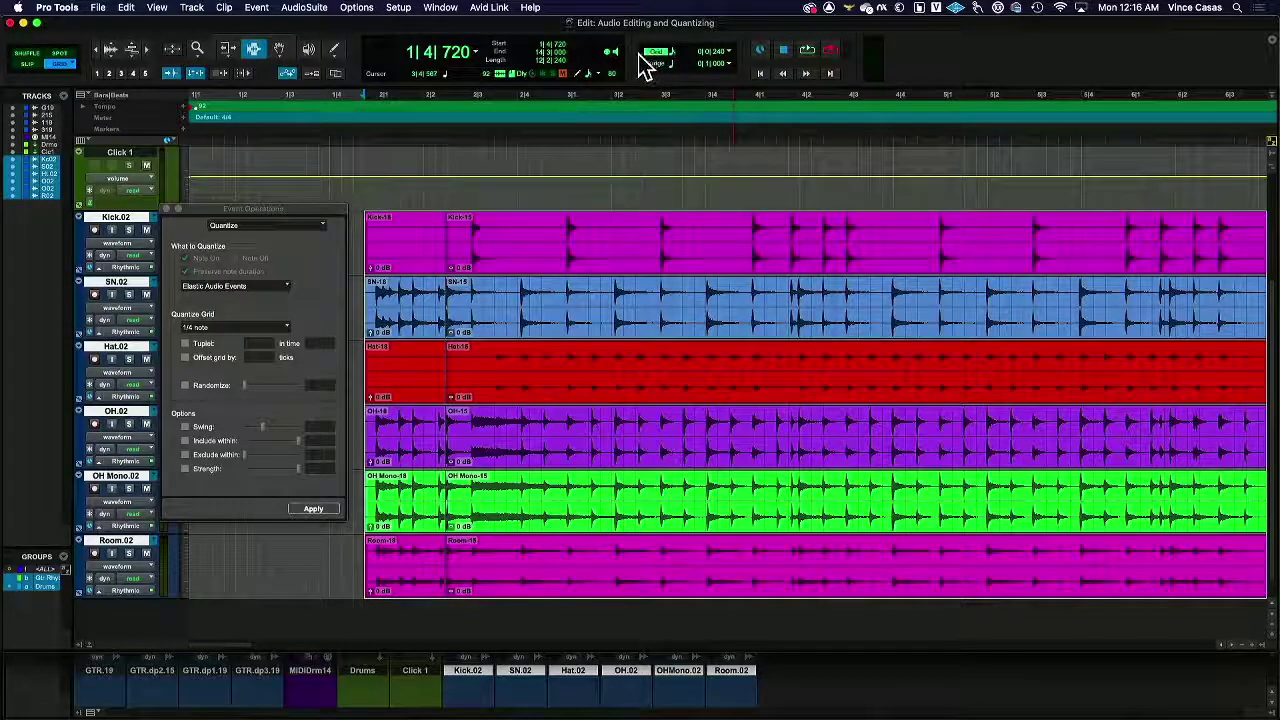
pyautogui.press('space')
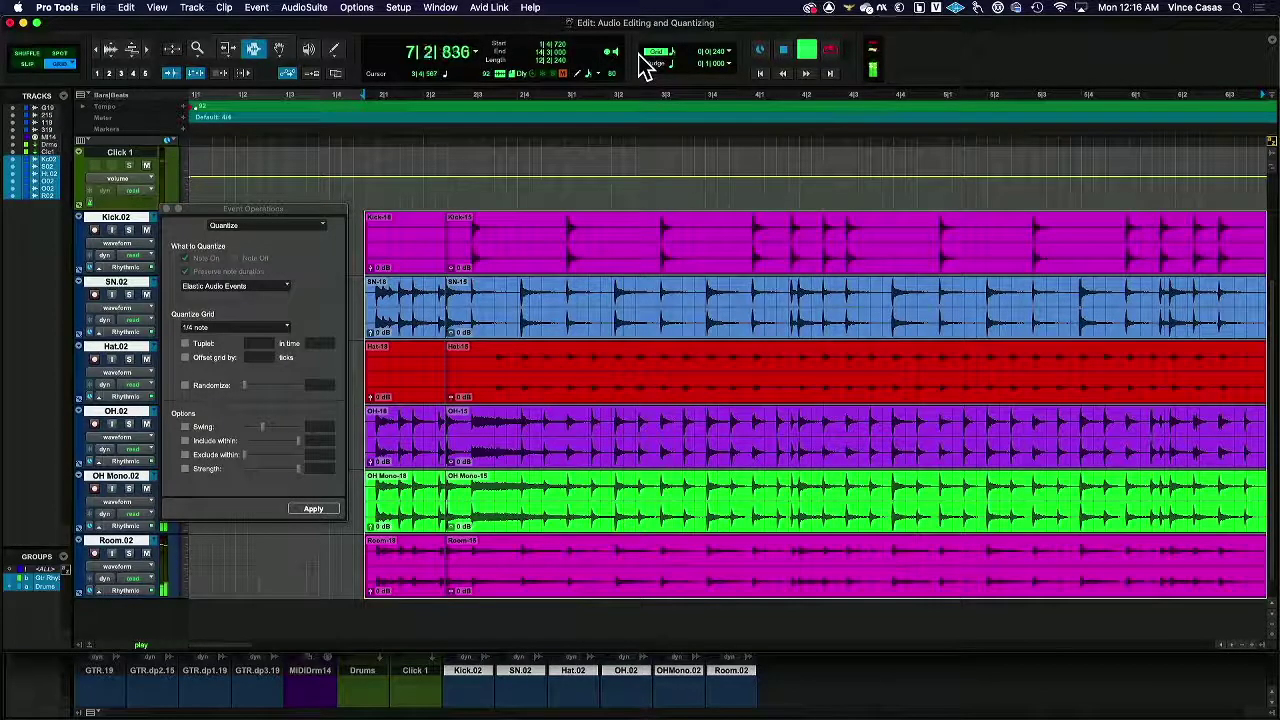
pyautogui.press('space')
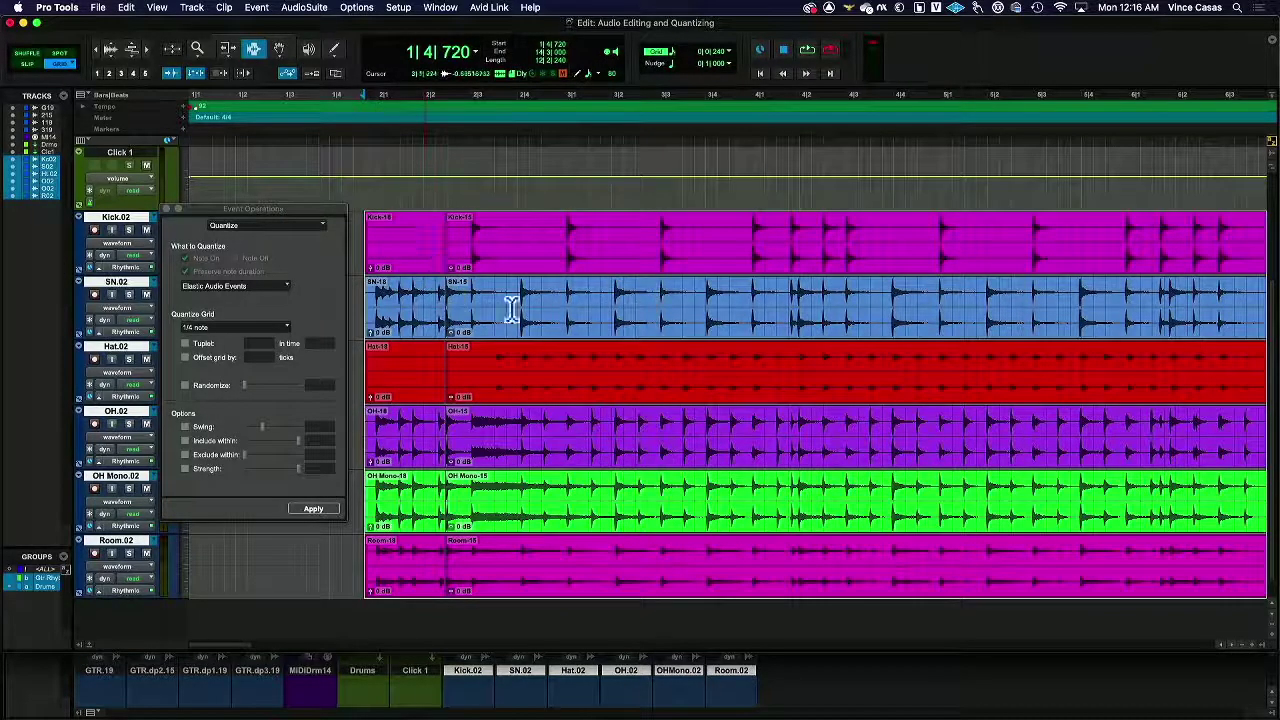
# Step: Apply a 1/16-note Elastic Audio Events quantize to the selected drum clips
pyautogui.click(248, 330)
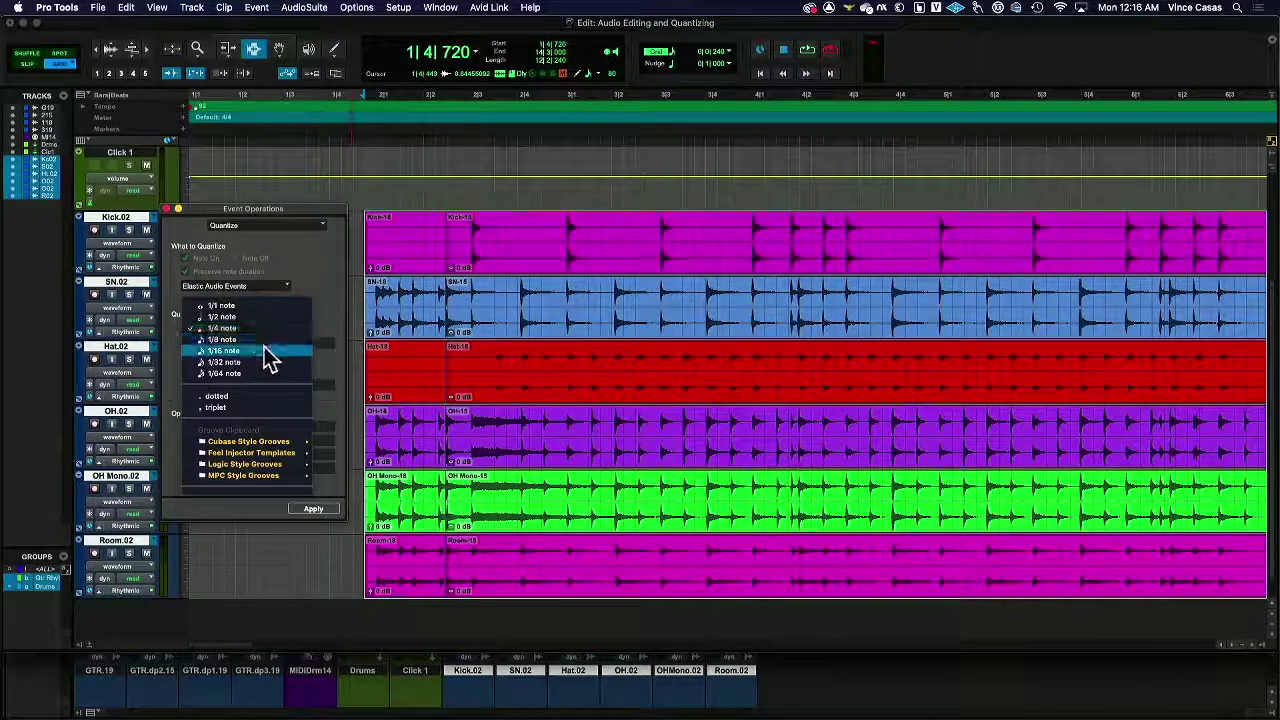
pyautogui.click(264, 350)
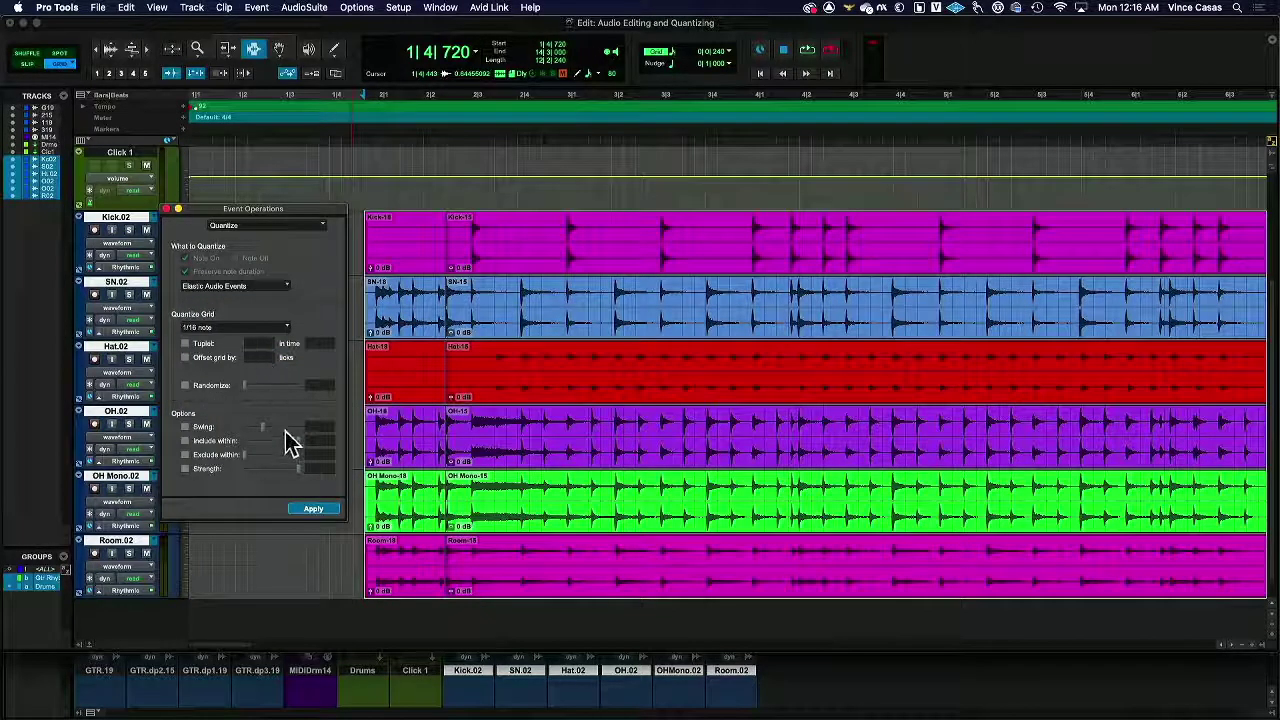
pyautogui.click(321, 508)
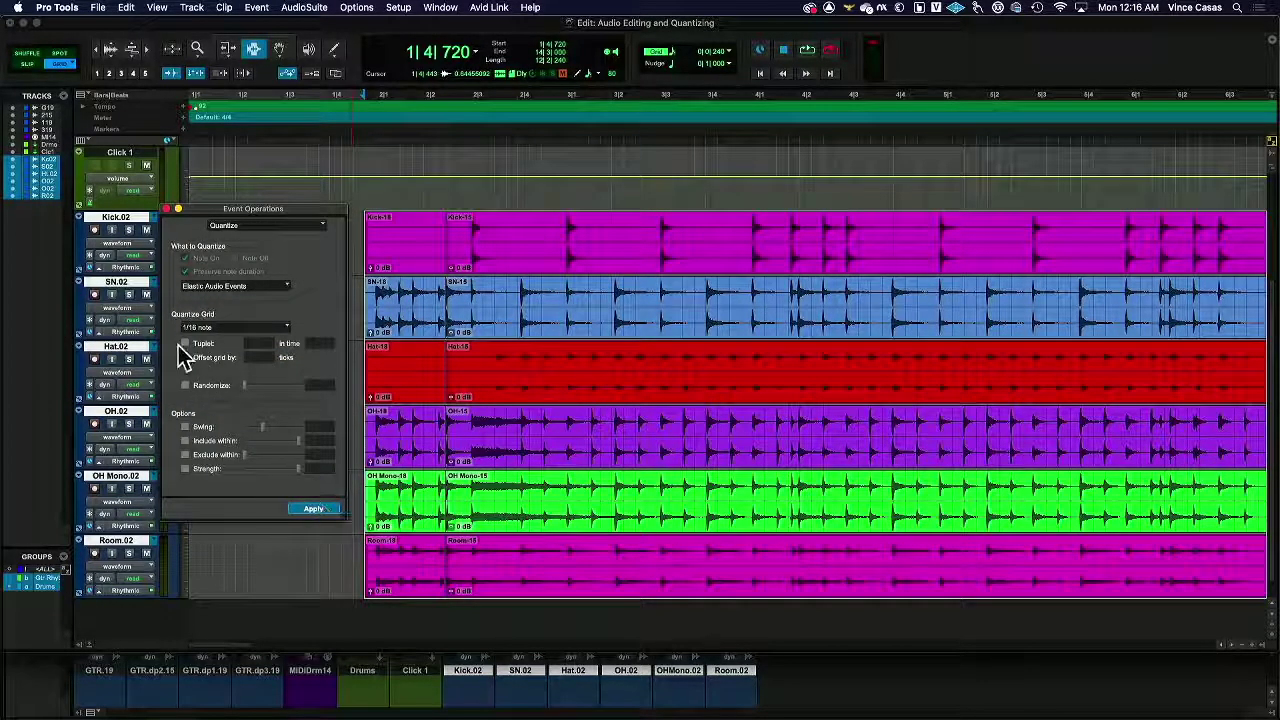
pyautogui.click(126, 267)
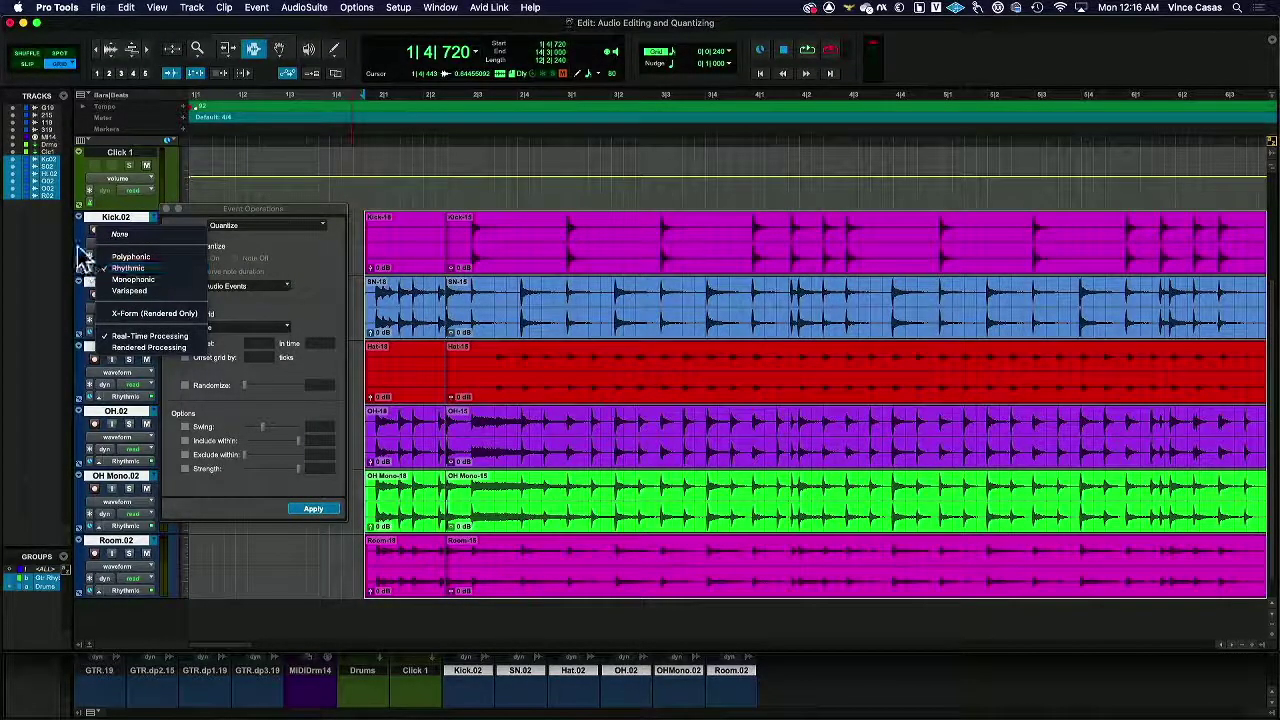
pyautogui.click(84, 254)
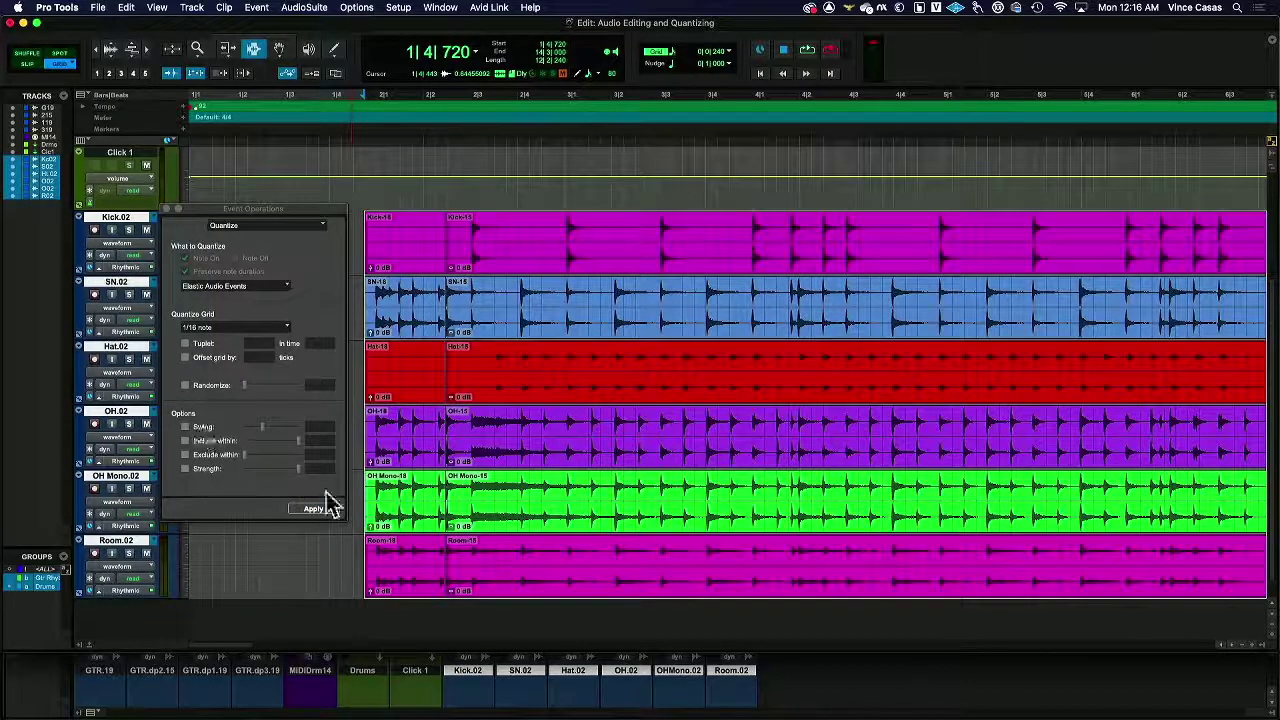
# Step: Reopen the Quantize window from the Event menu and apply the 1/16-note quantize again
pyautogui.click(258, 9)
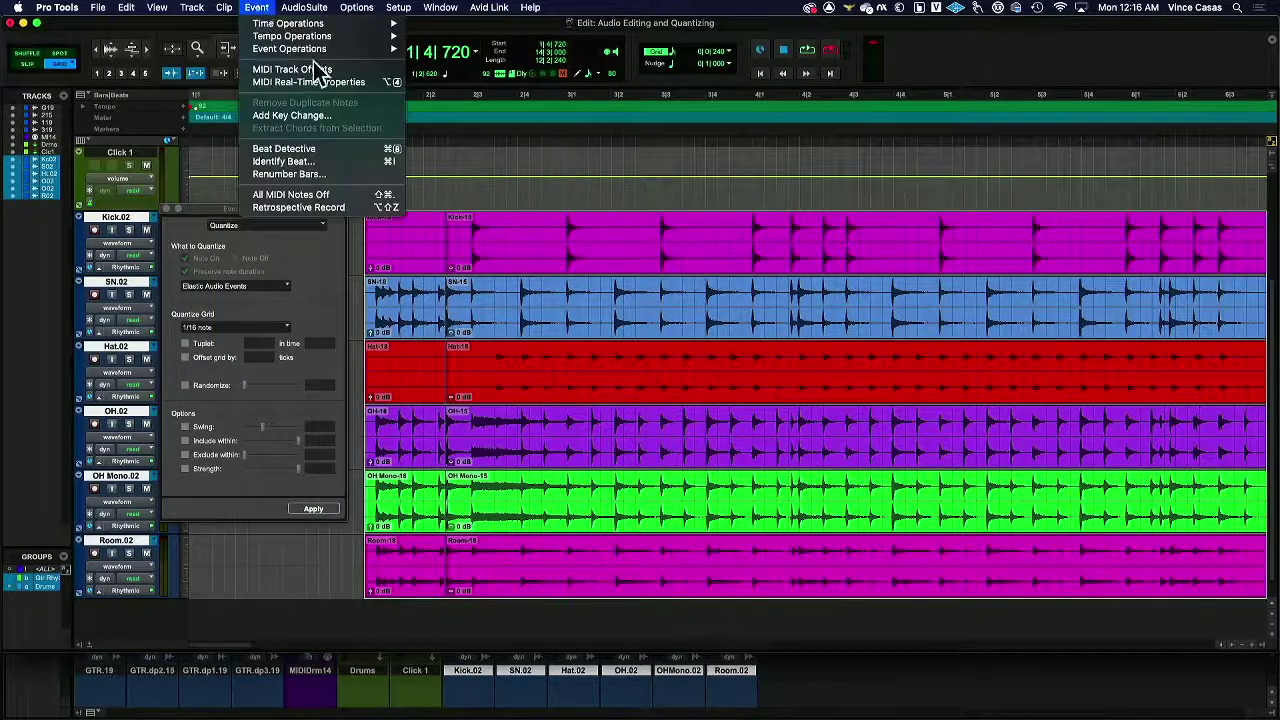
pyautogui.moveTo(315, 49)
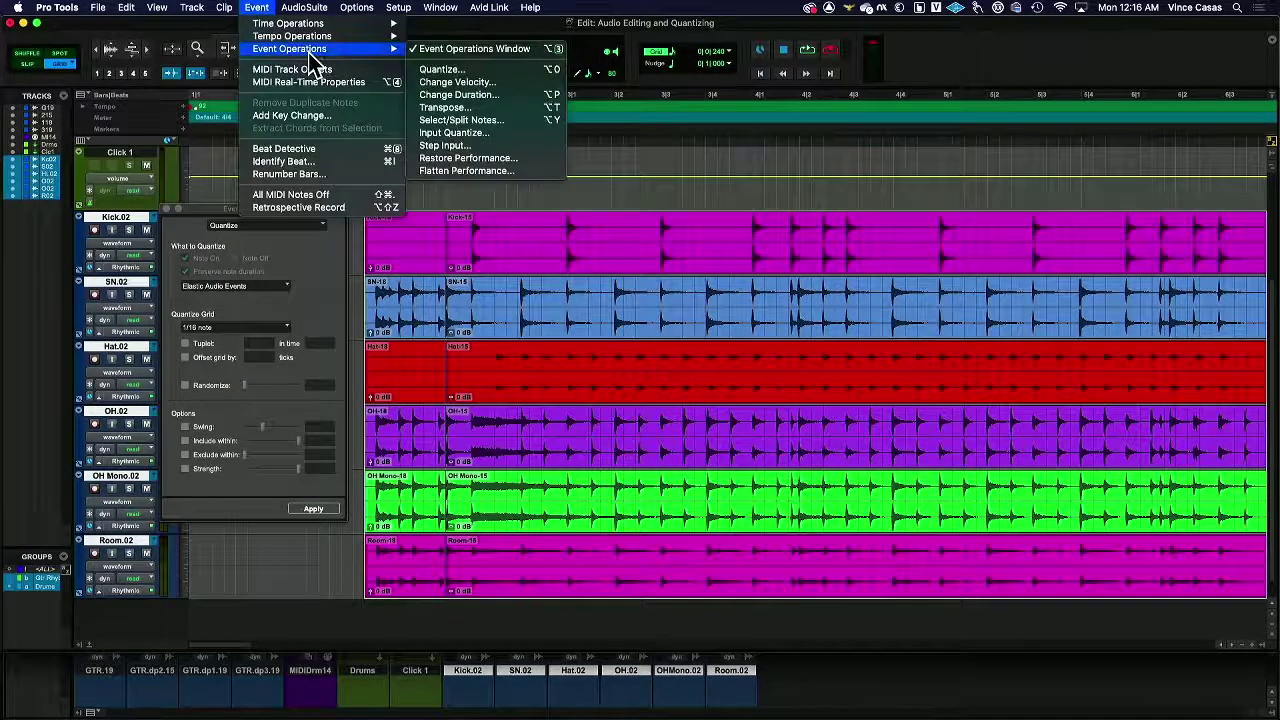
pyautogui.click(500, 71)
pyautogui.click(258, 8)
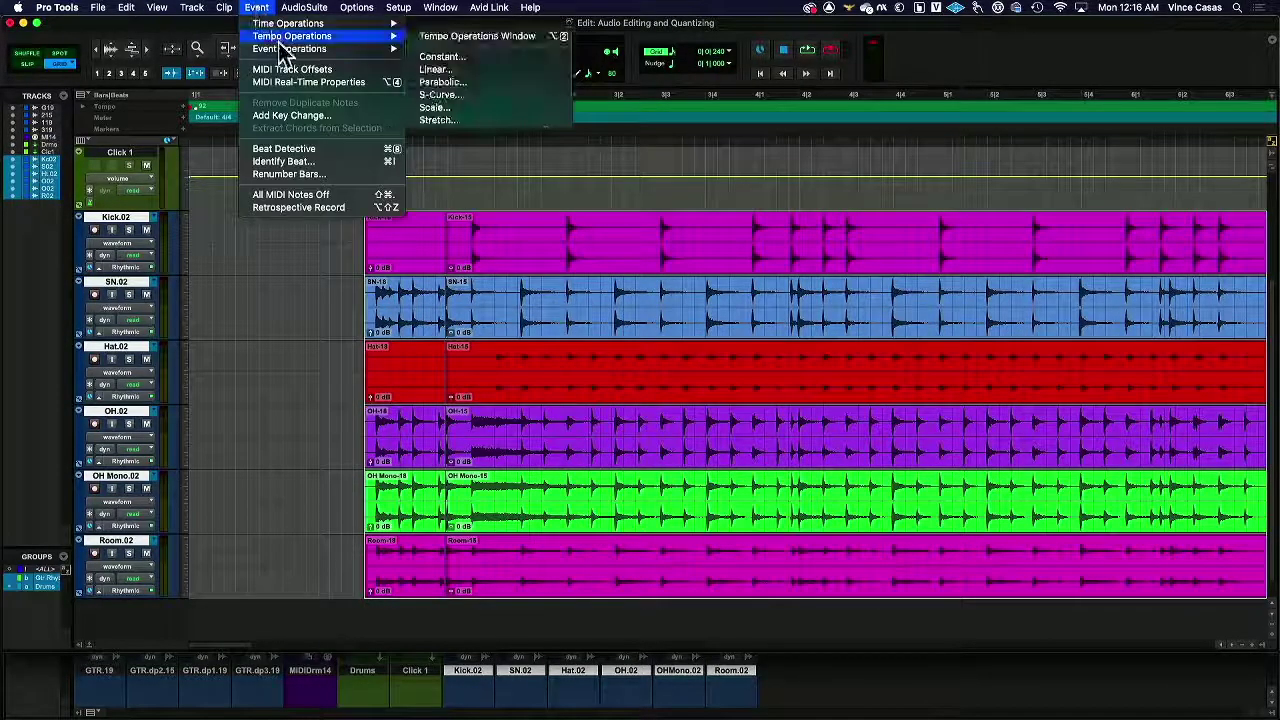
pyautogui.moveTo(290, 49)
pyautogui.click(485, 66)
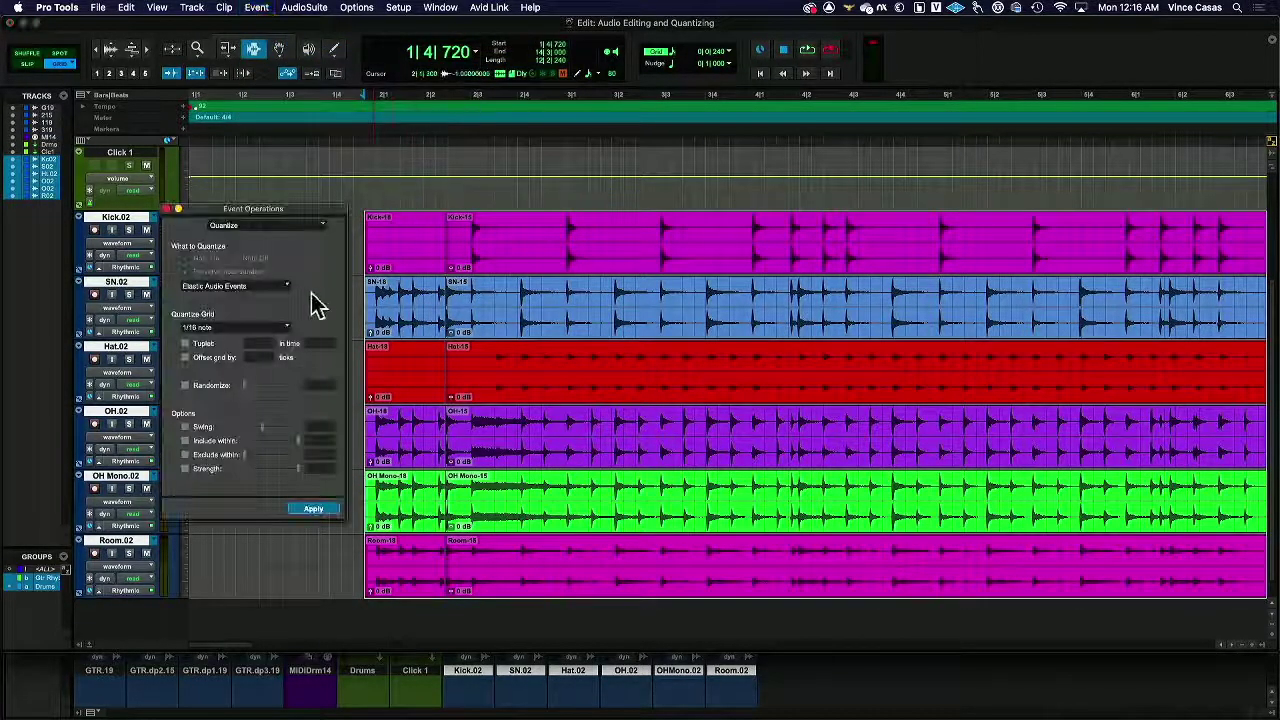
pyautogui.click(313, 508)
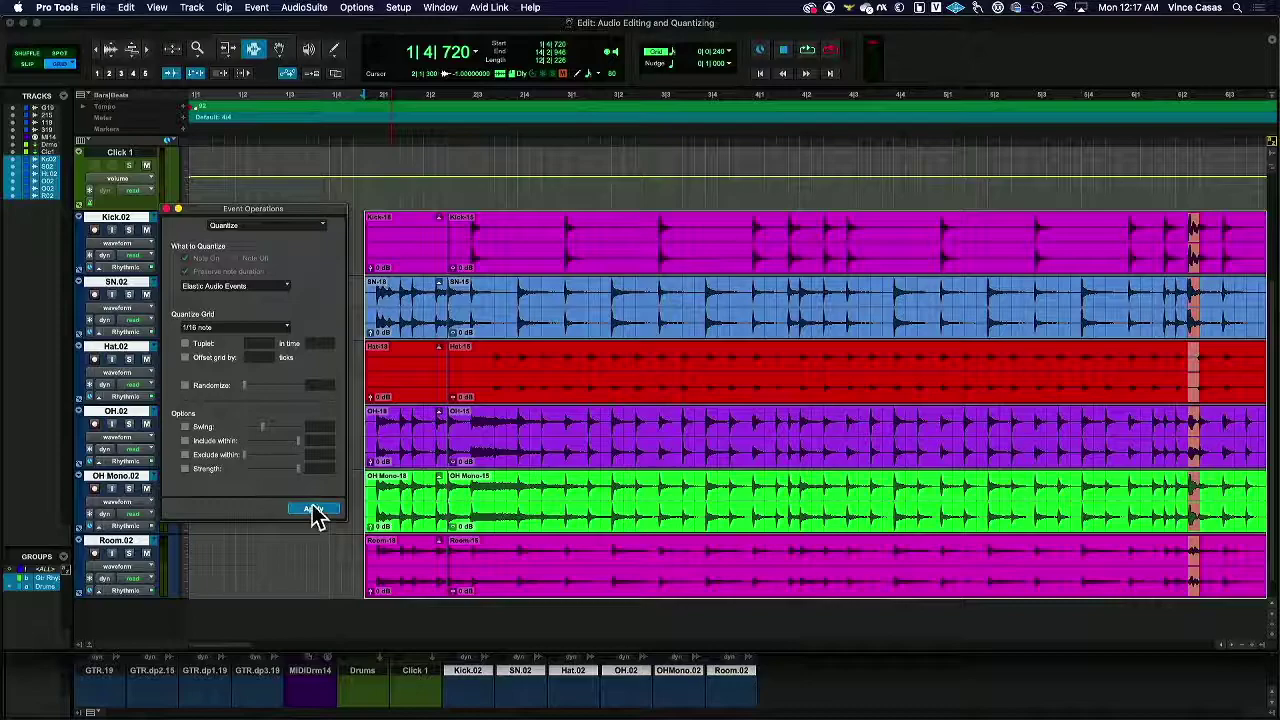
pyautogui.click(313, 510)
pyautogui.click(174, 50)
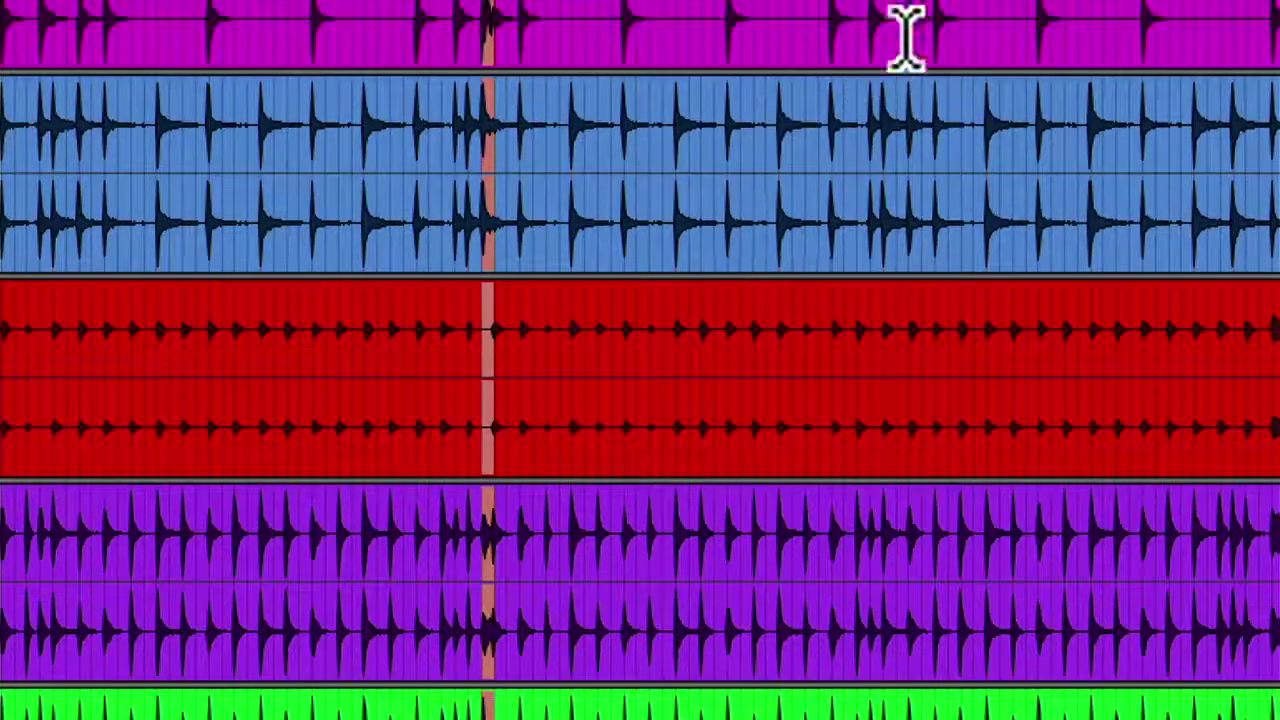
pyautogui.moveTo(868, 165); pyautogui.dragTo(937, 171)
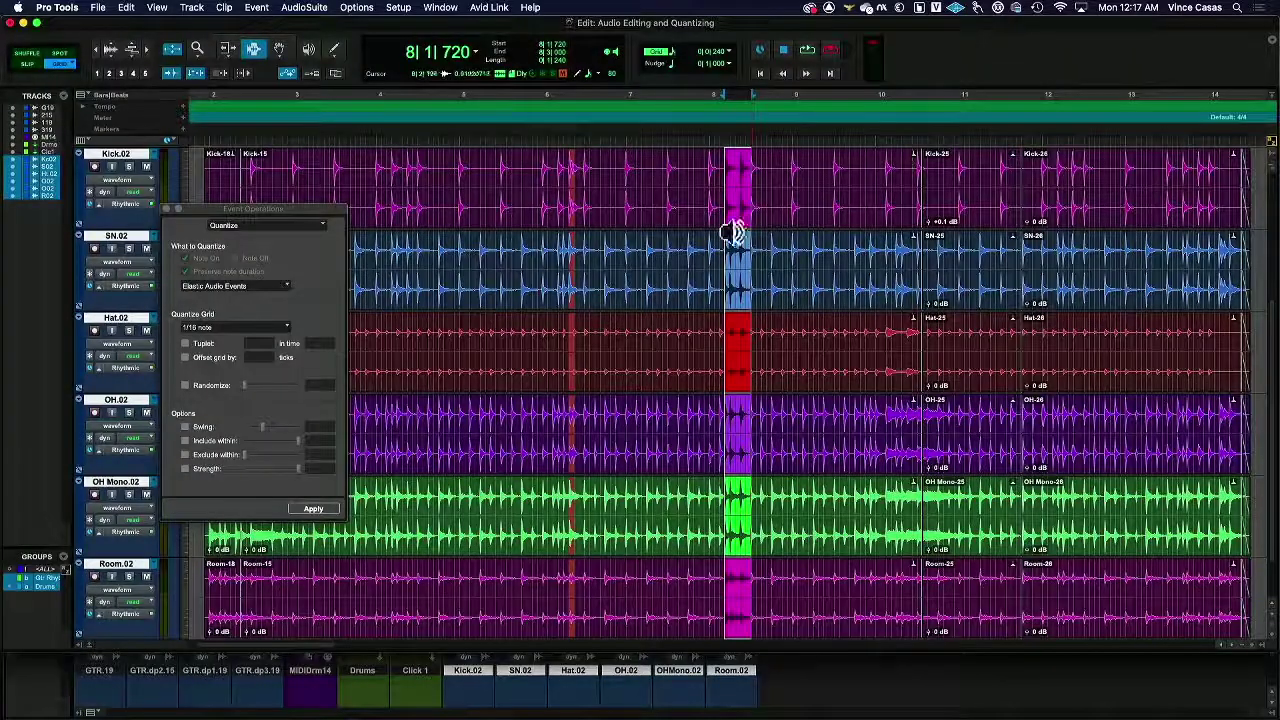
pyautogui.click(564, 216)
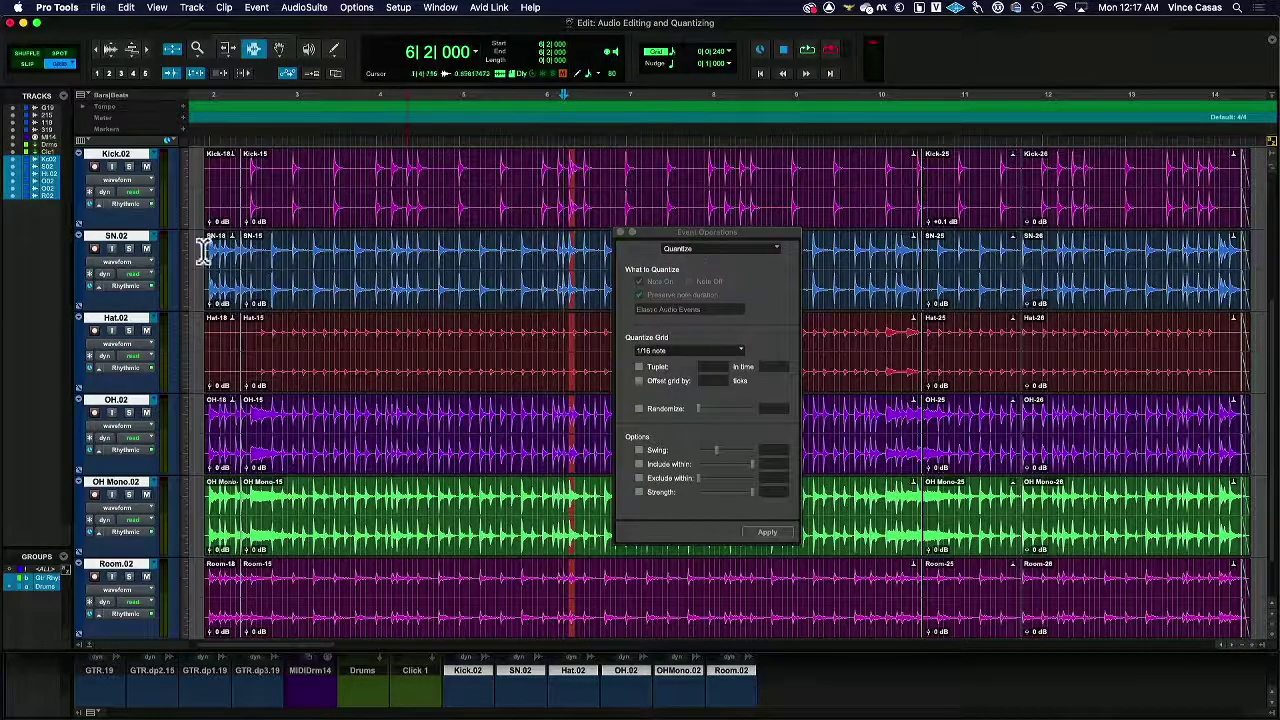
# Step: Play the unquantized drums starting from bar 2
pyautogui.click(209, 244)
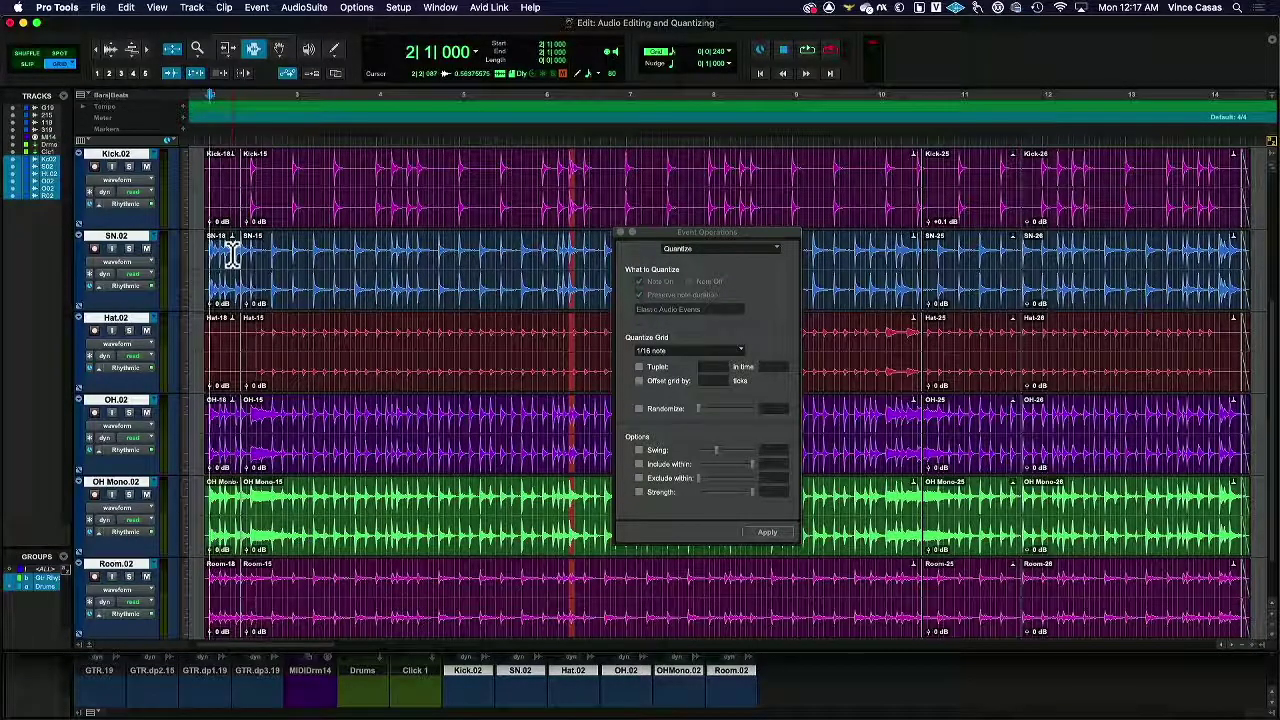
pyautogui.press('space')
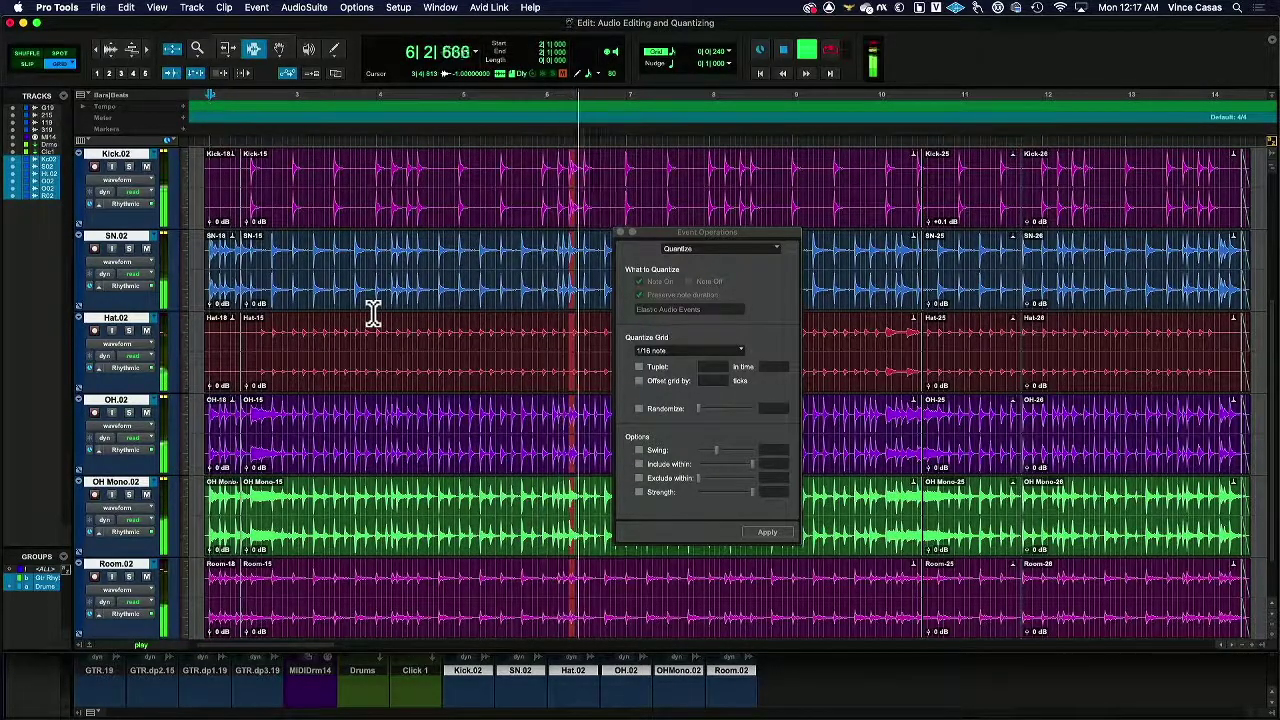
pyautogui.press('space')
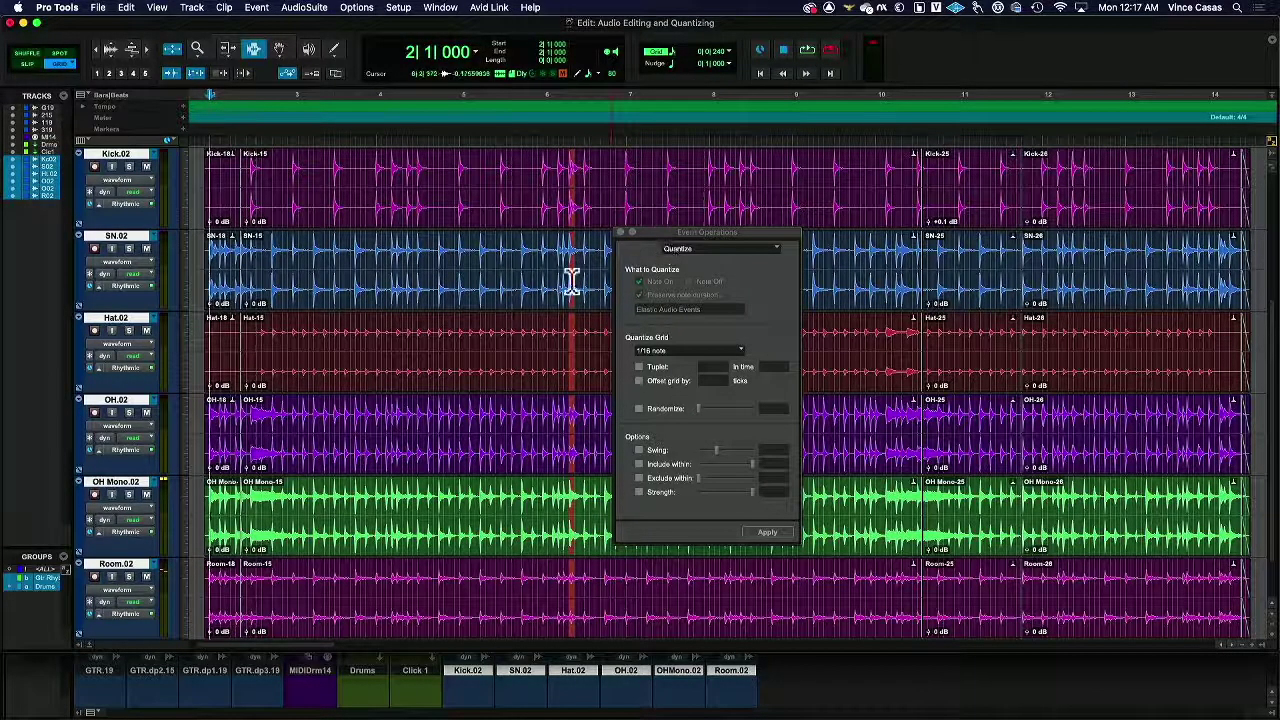
# Step: Place the insertion point at the clip start and select all drum clips with Cmd+A
pyautogui.moveTo(569, 287); pyautogui.dragTo(583, 293)
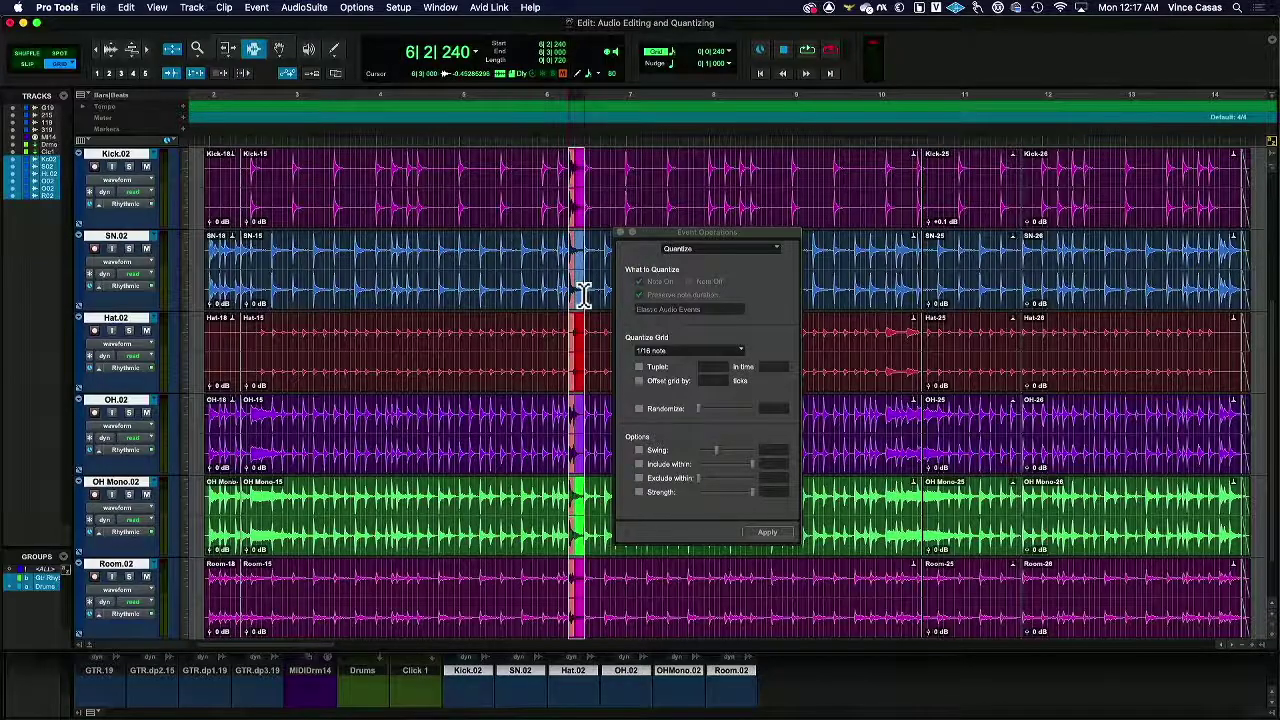
pyautogui.click(558, 295)
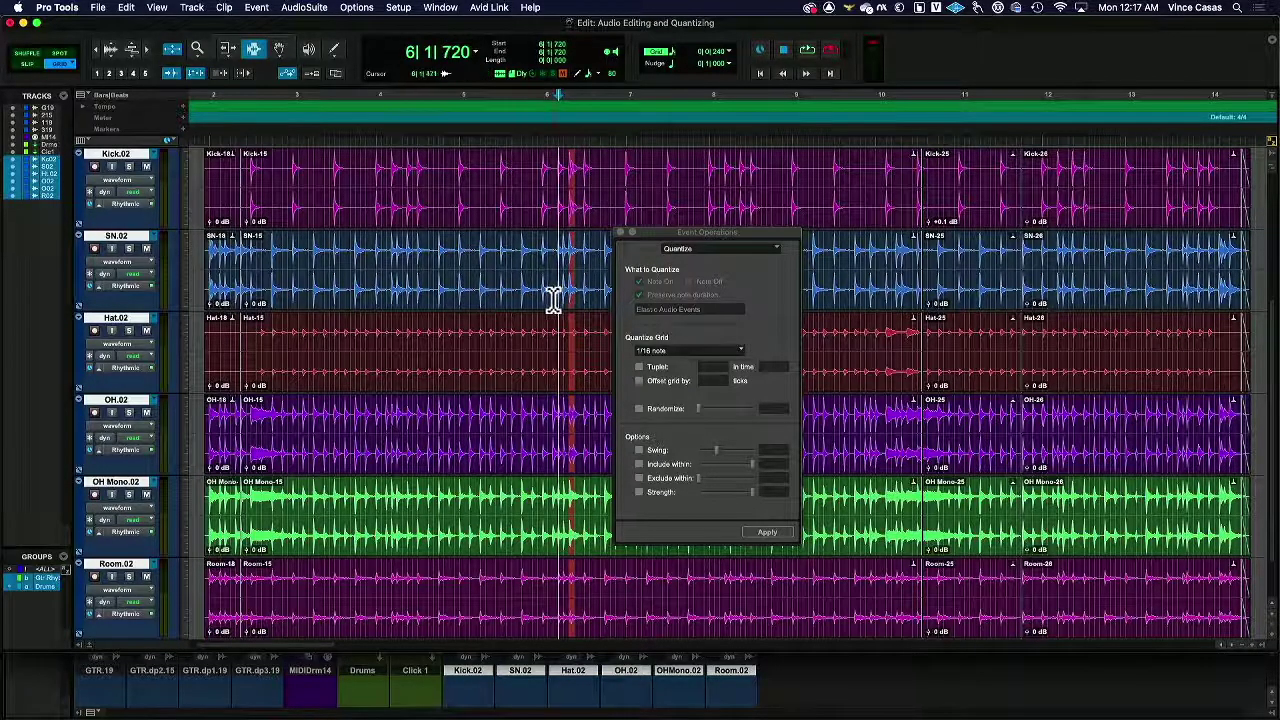
pyautogui.click(203, 279)
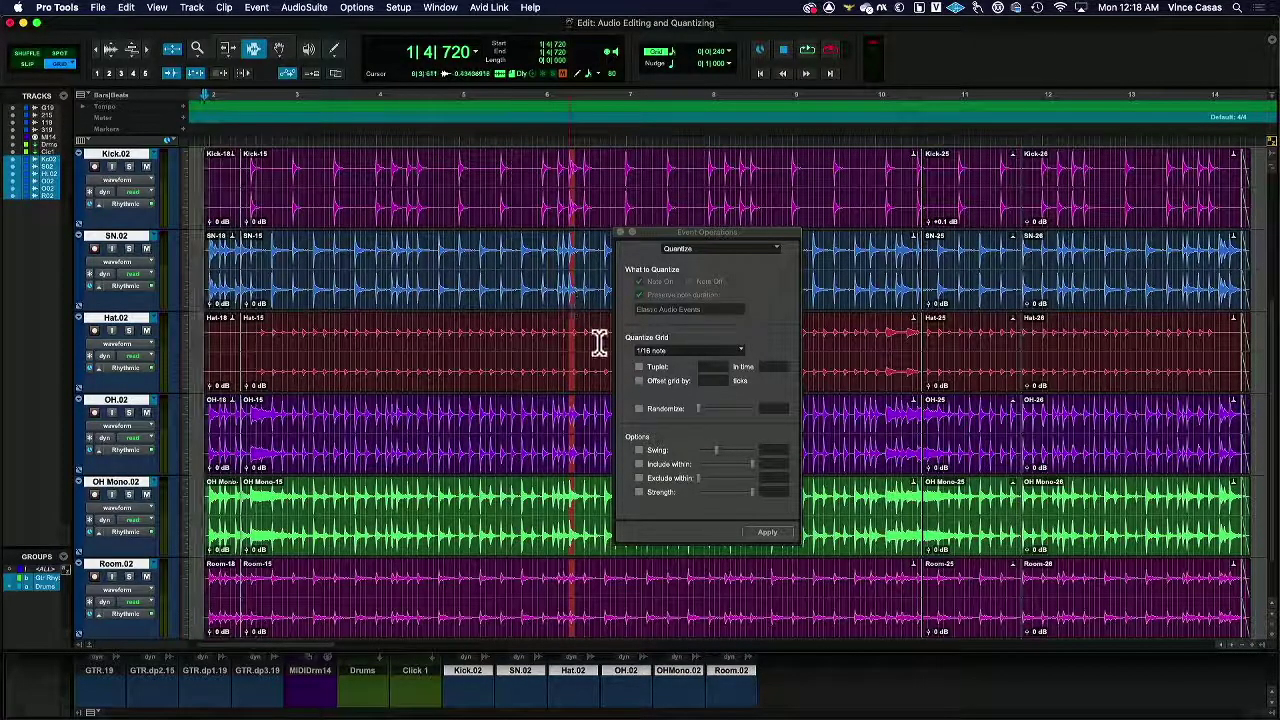
pyautogui.press('super+a')
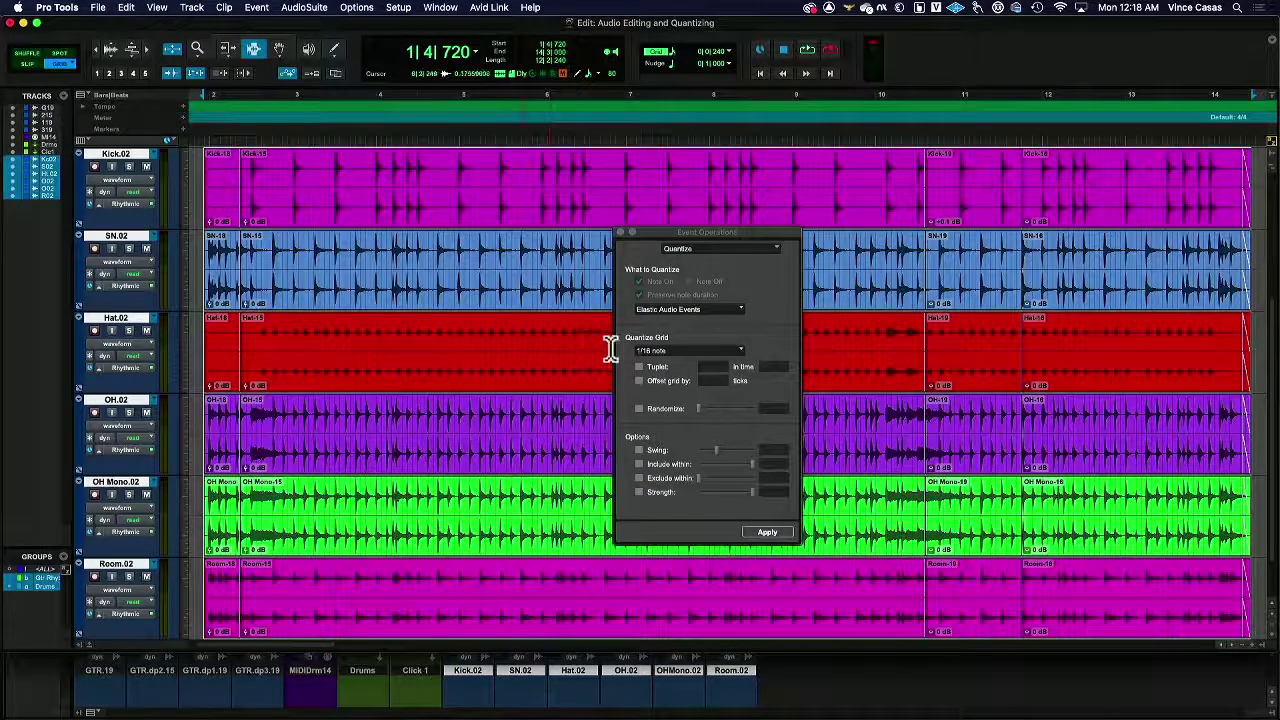
# Step: Quantize the drum clips' Elastic Audio events to a 1/8-note grid and play back the result
pyautogui.click(688, 351)
pyautogui.click(686, 338)
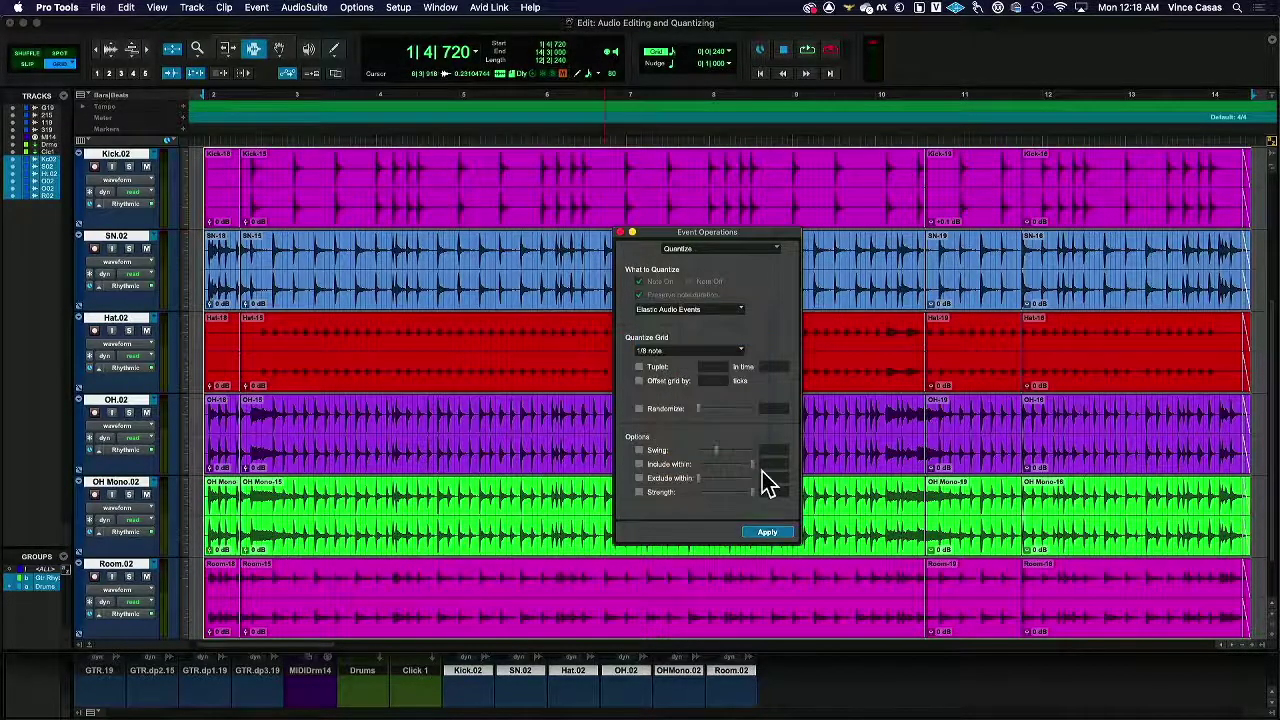
pyautogui.click(781, 531)
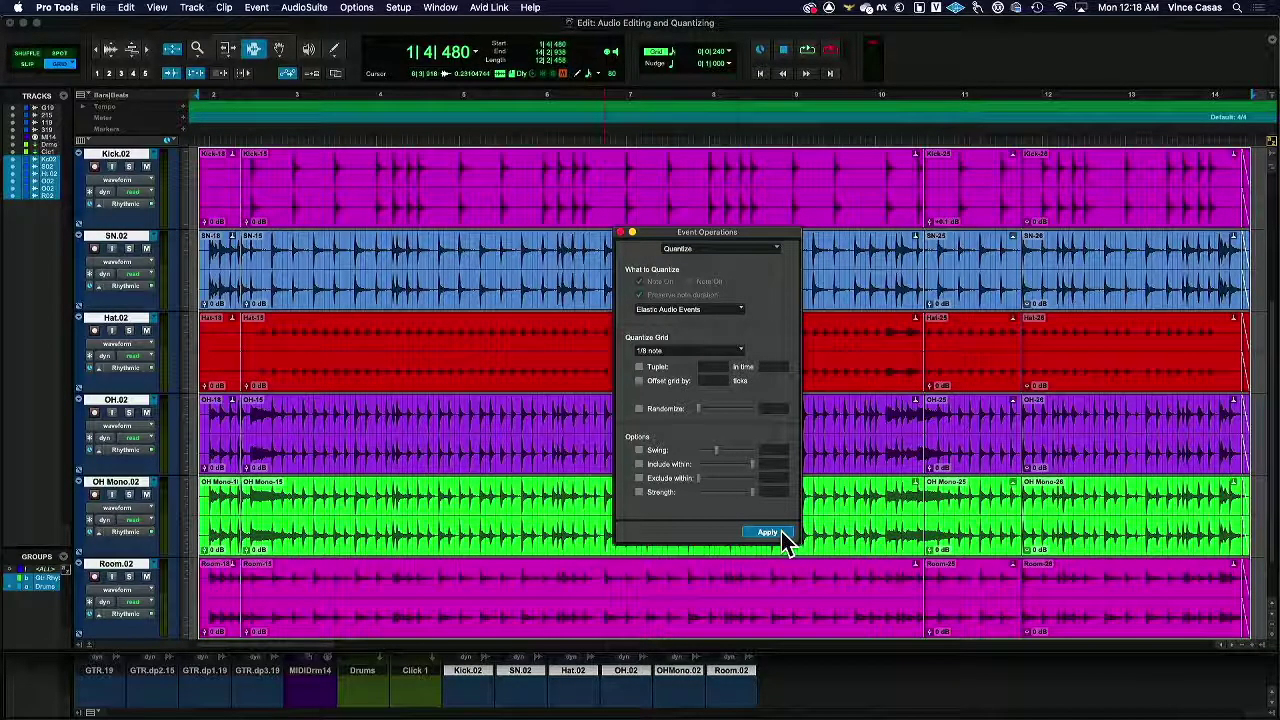
pyautogui.press('space')
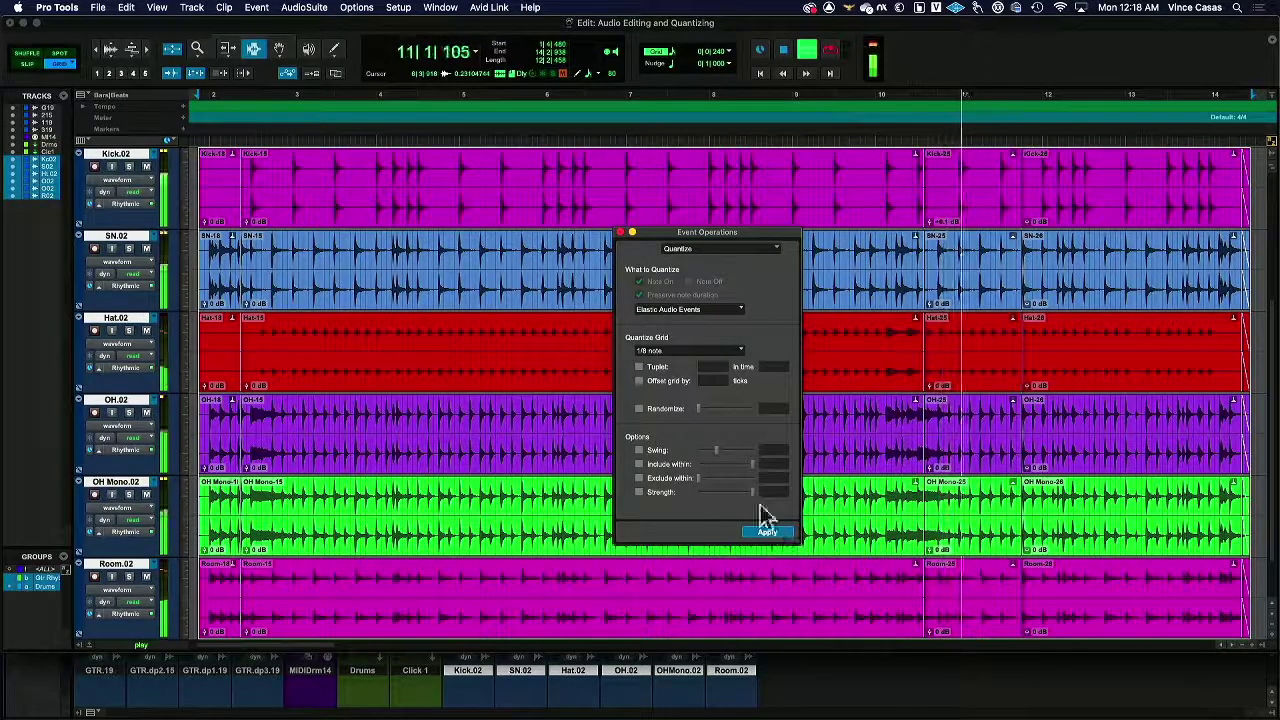
pyautogui.press('space')
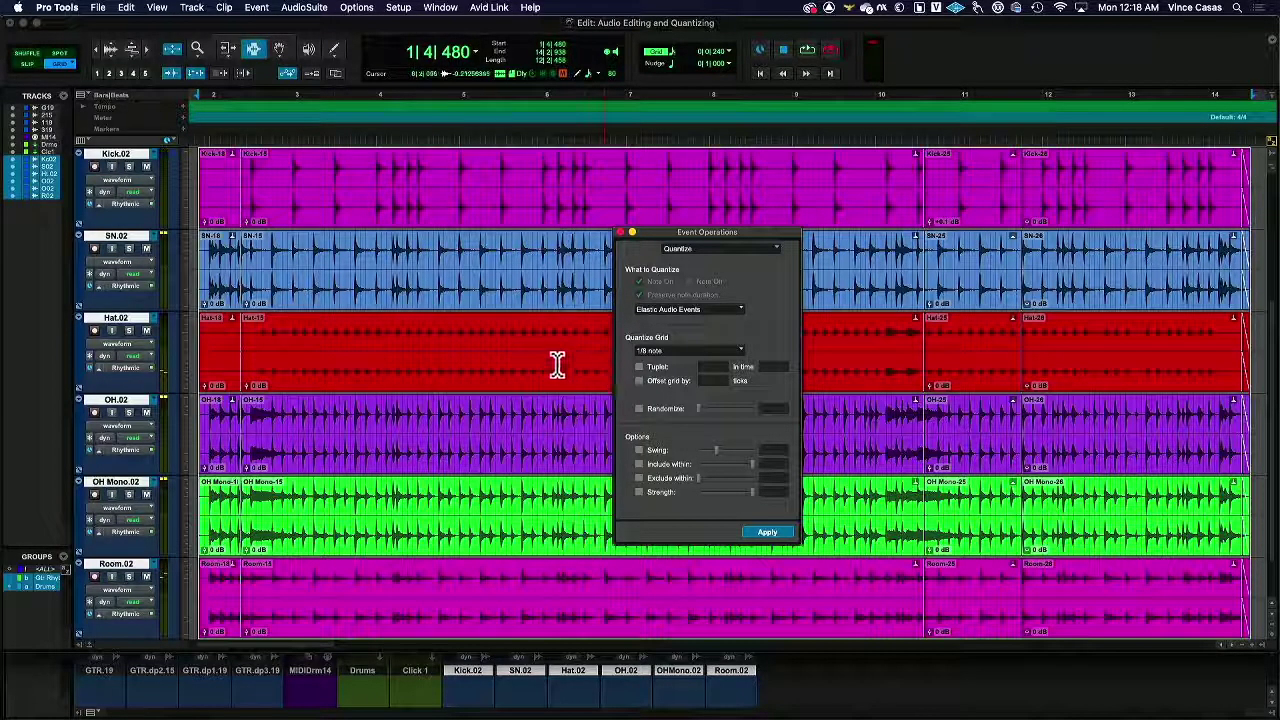
# Step: Zoom in on bars 1–4 and move the Quantize window off the drum clips
pyautogui.click(205, 258)
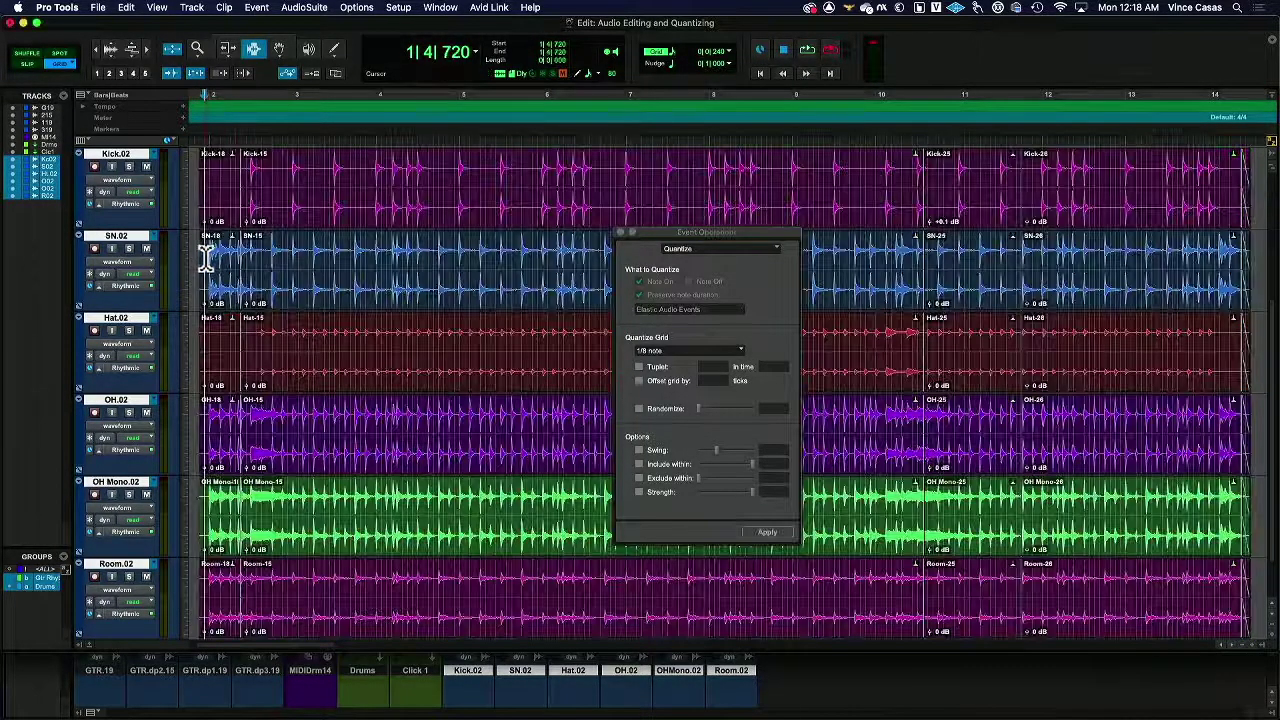
pyautogui.click(146, 50)
pyautogui.click(147, 51)
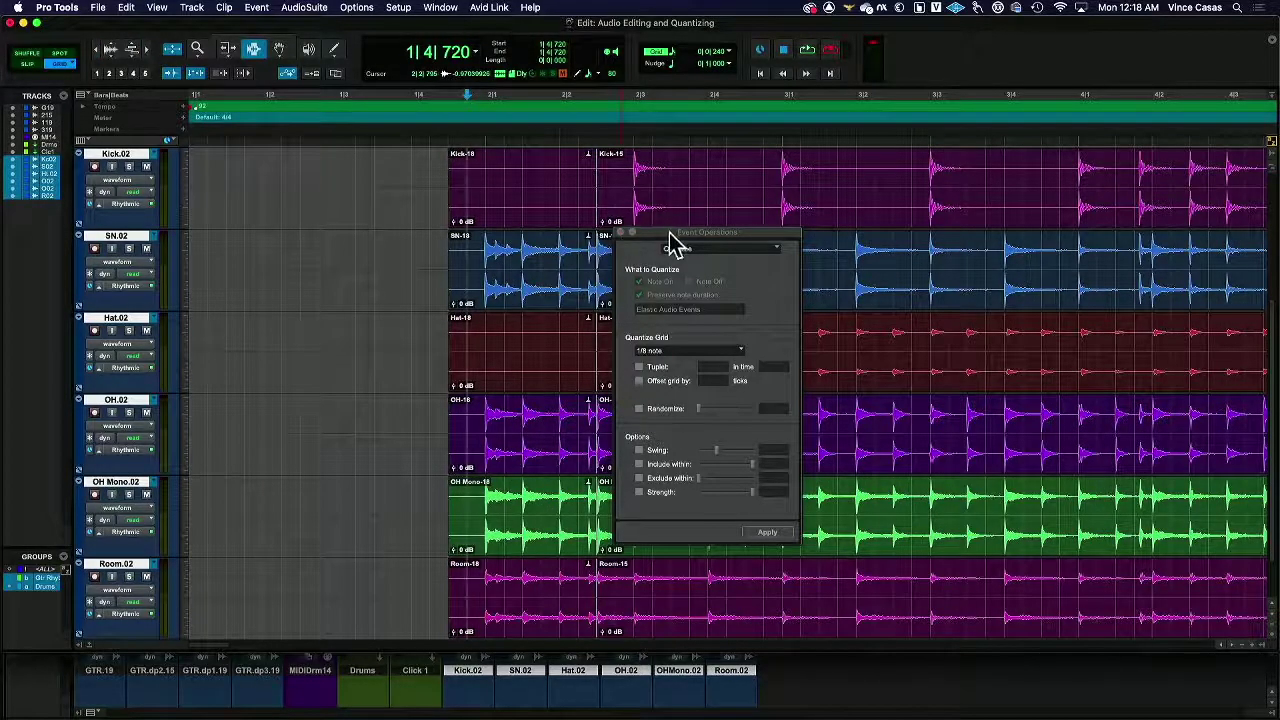
pyautogui.moveTo(676, 240); pyautogui.dragTo(301, 251)
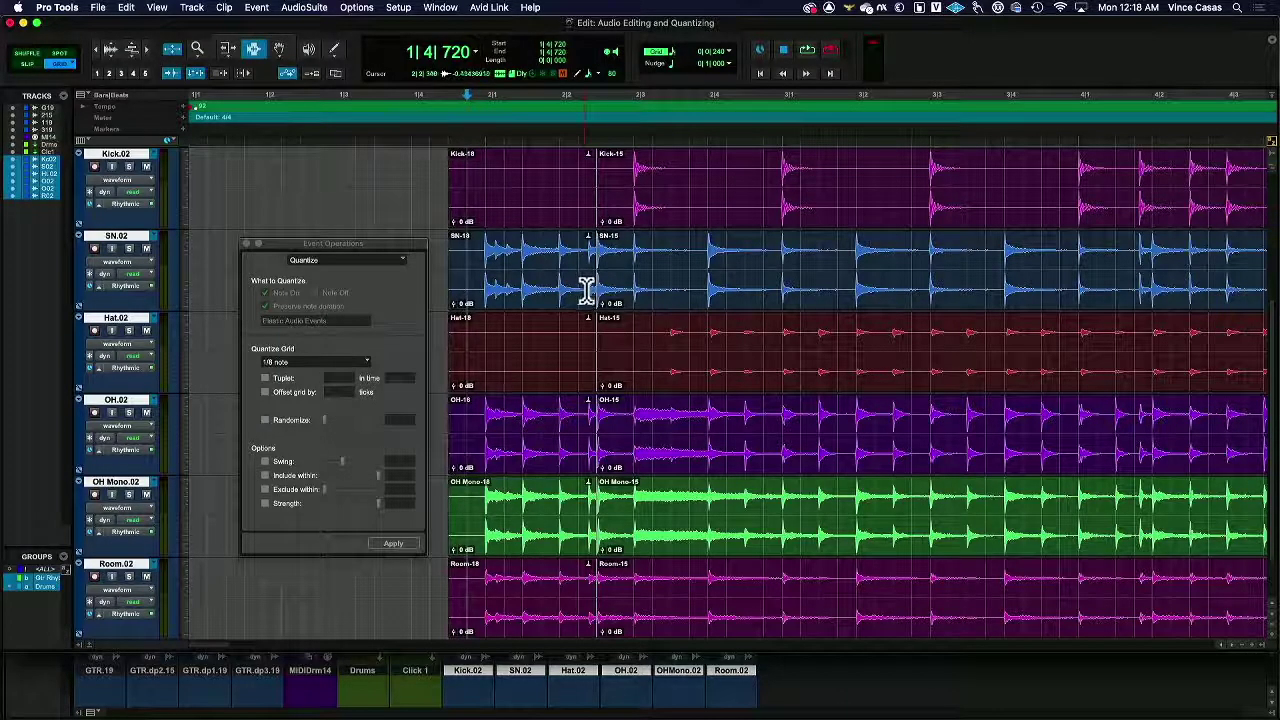
# Step: Select the drum clips from 2|2|480 onward and audition them from just before bar 2
pyautogui.press('super+a')
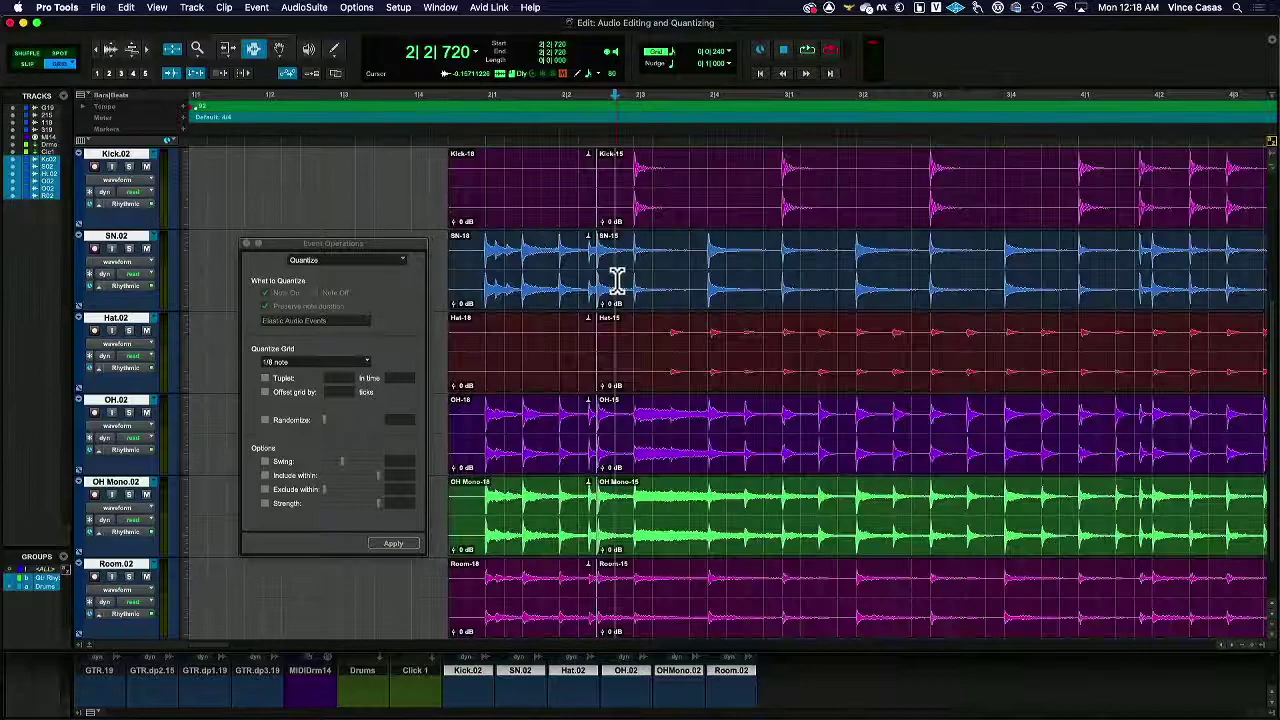
pyautogui.doubleClick(614, 277)
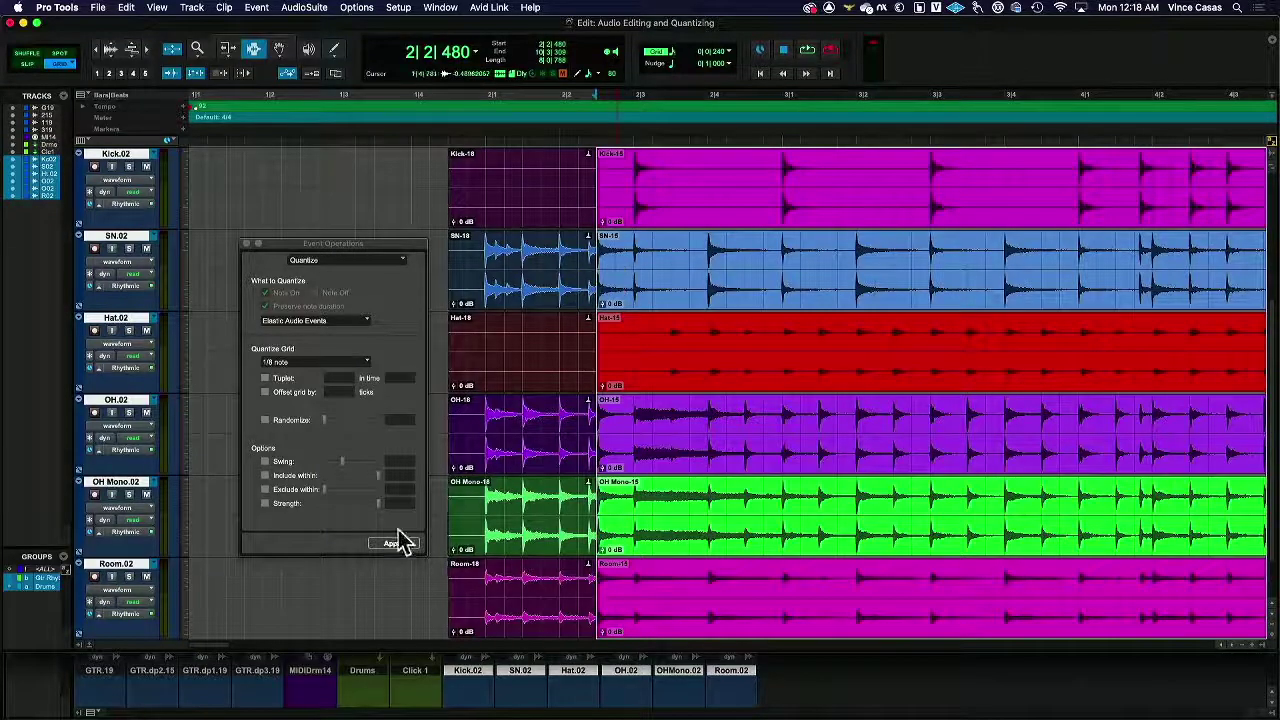
pyautogui.press('space')
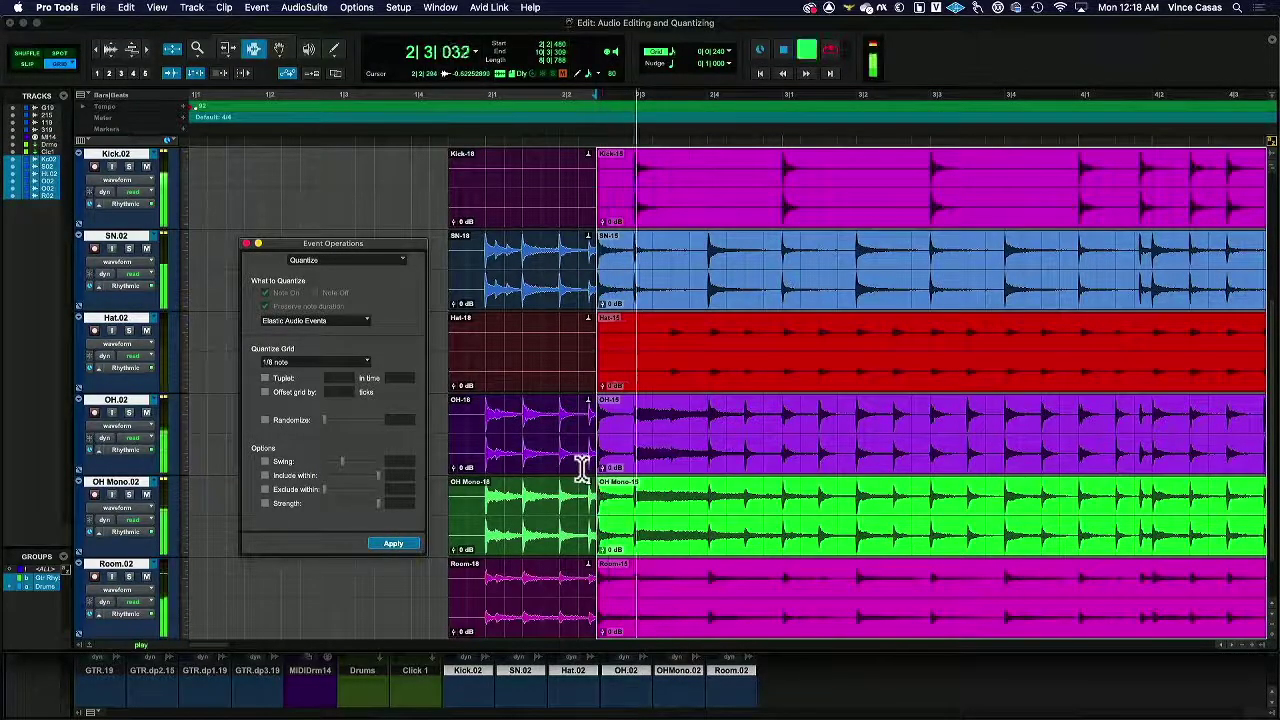
pyautogui.click(472, 280)
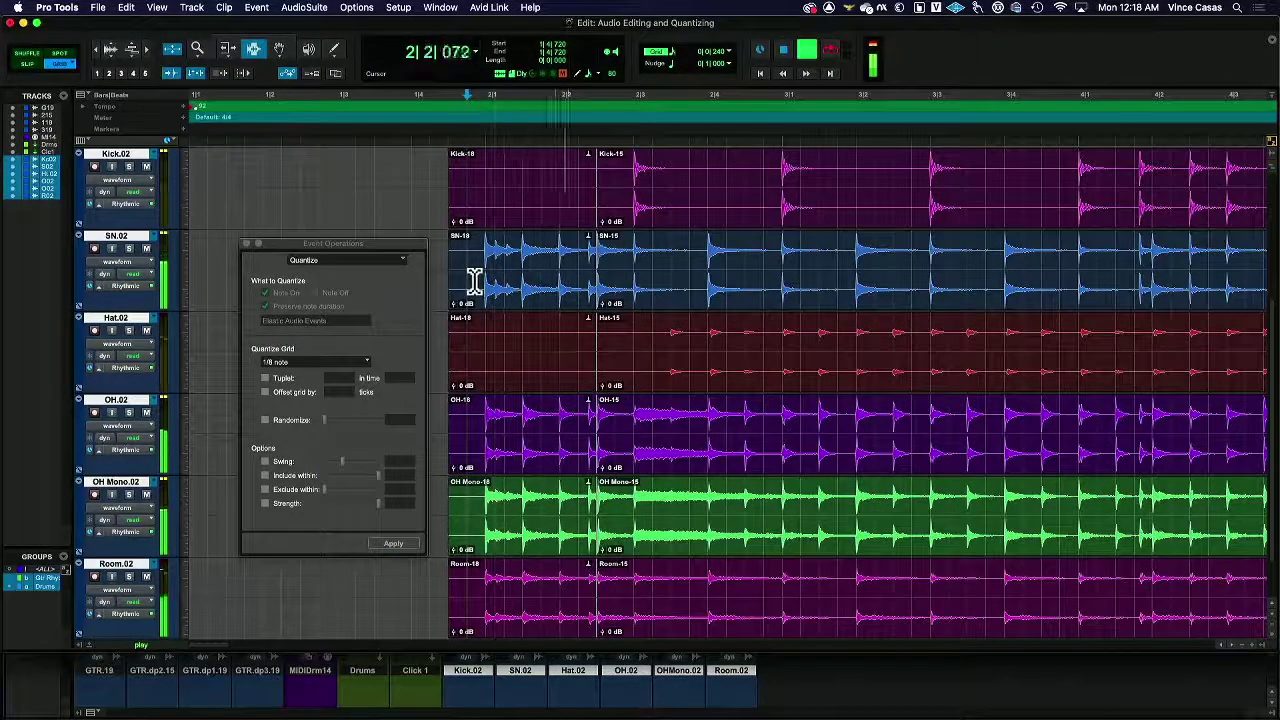
pyautogui.press('space')
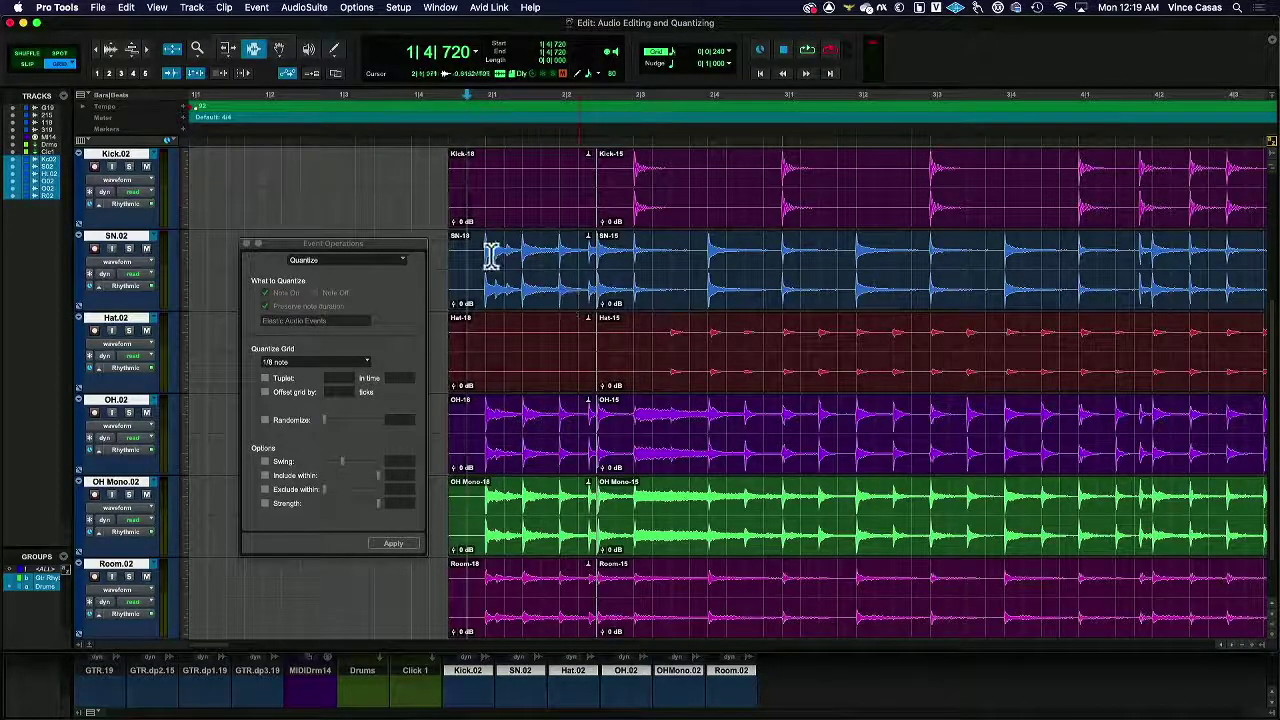
# Step: Loop-play a short selection at the start of bar 2, then audition from 2|2|480
pyautogui.moveTo(491, 251); pyautogui.dragTo(597, 287)
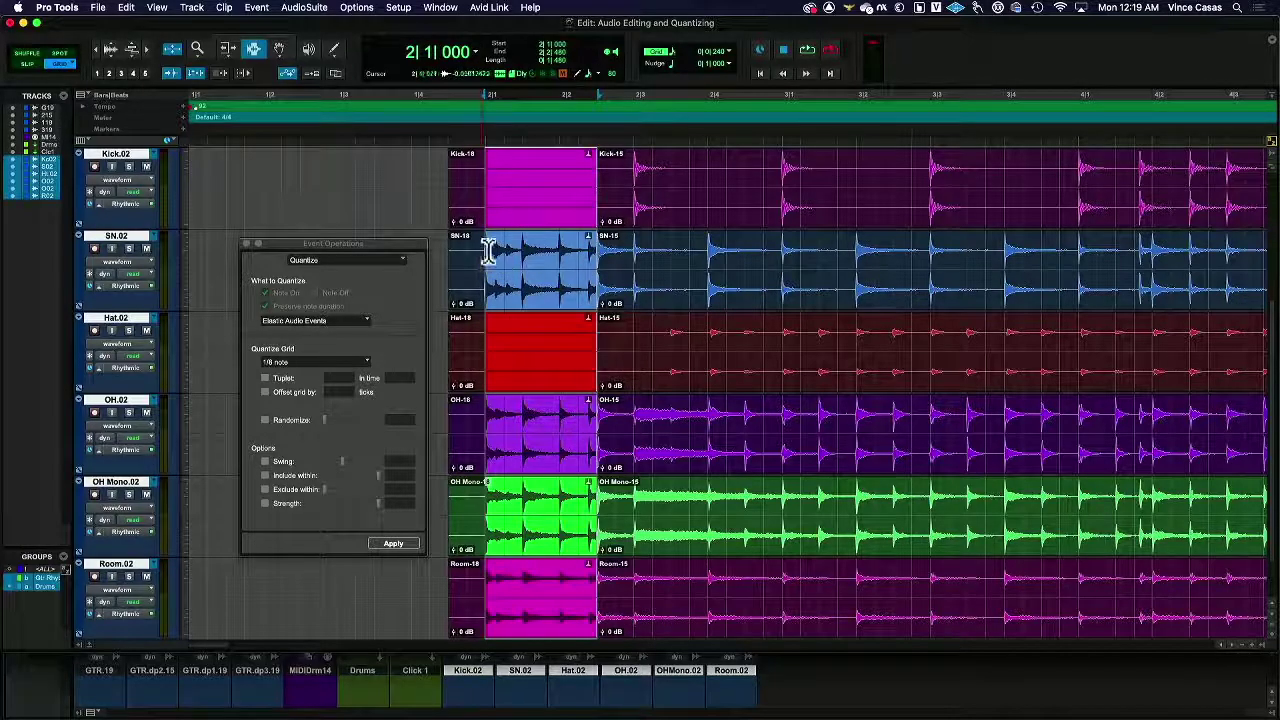
pyautogui.moveTo(488, 251); pyautogui.dragTo(519, 268)
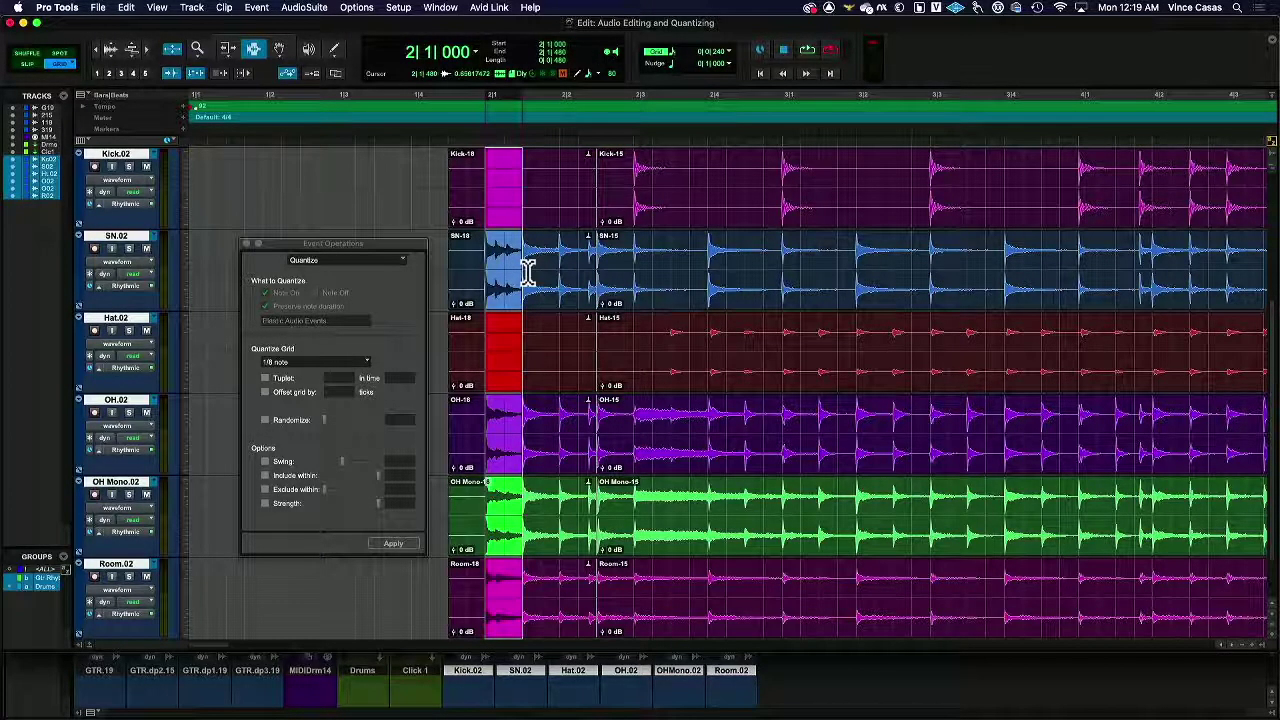
pyautogui.press('space')
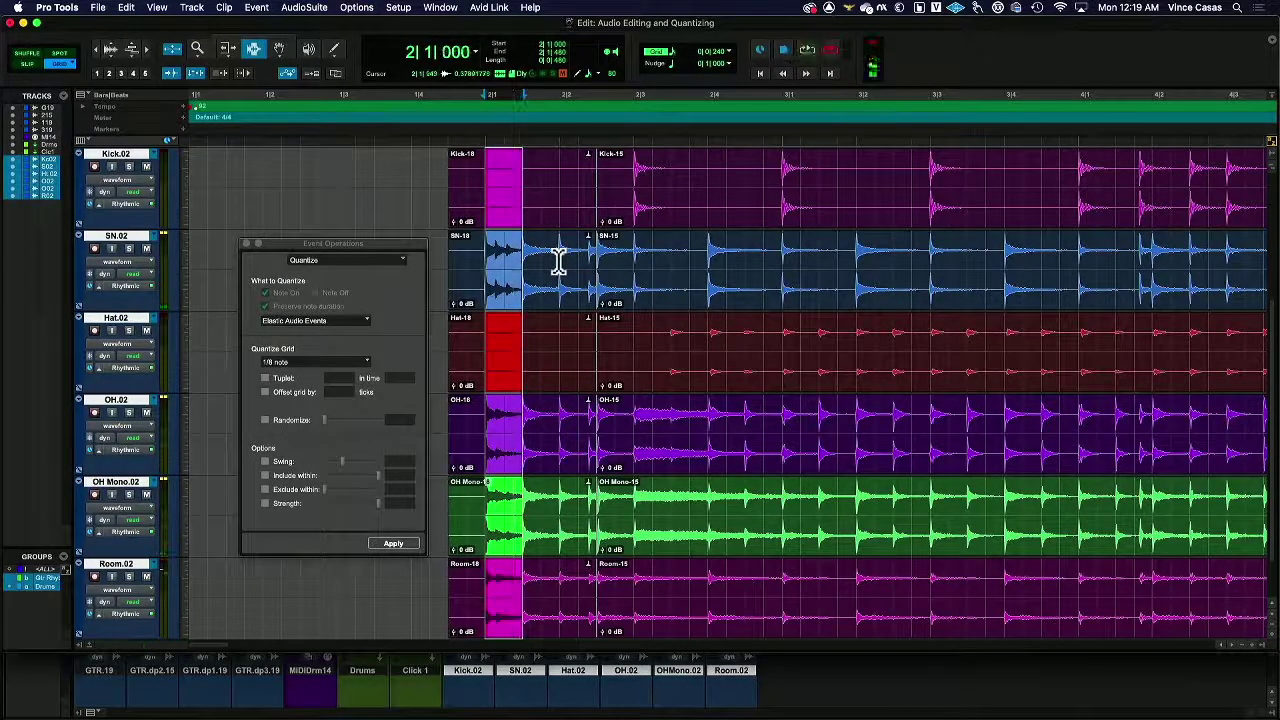
pyautogui.click(598, 203)
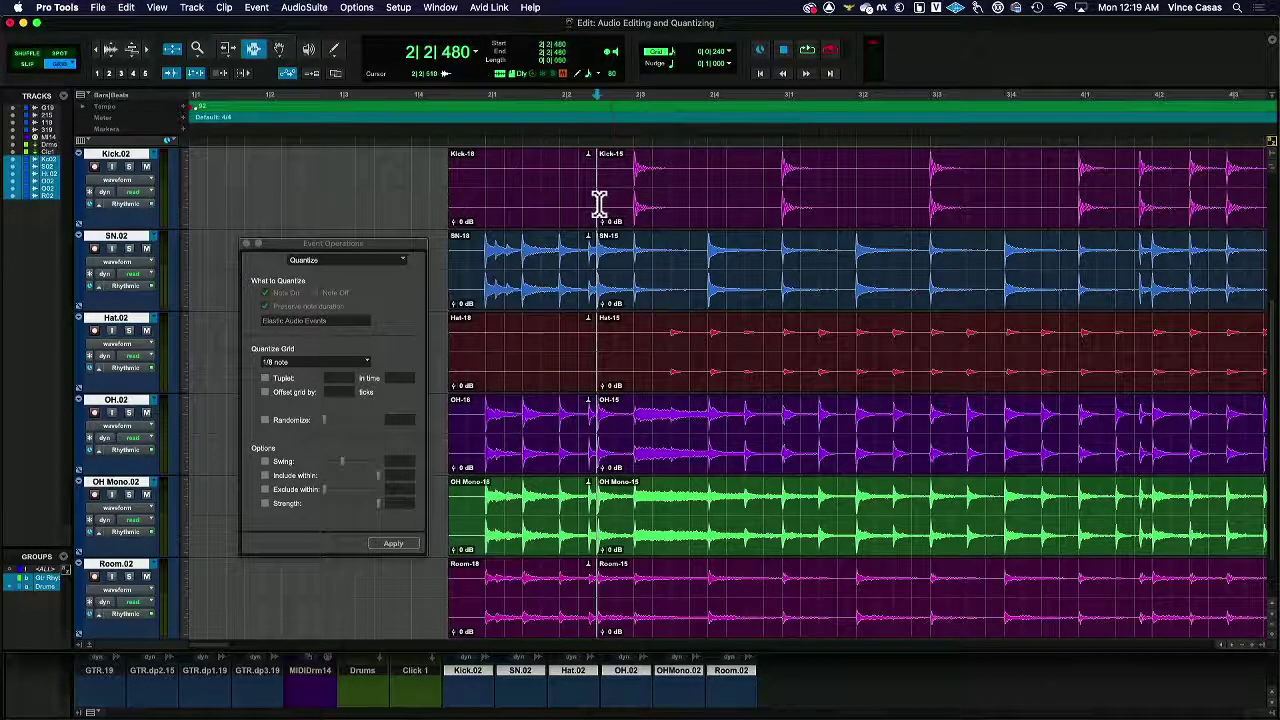
pyautogui.press('space')
pyautogui.press('space')
pyautogui.press('space')
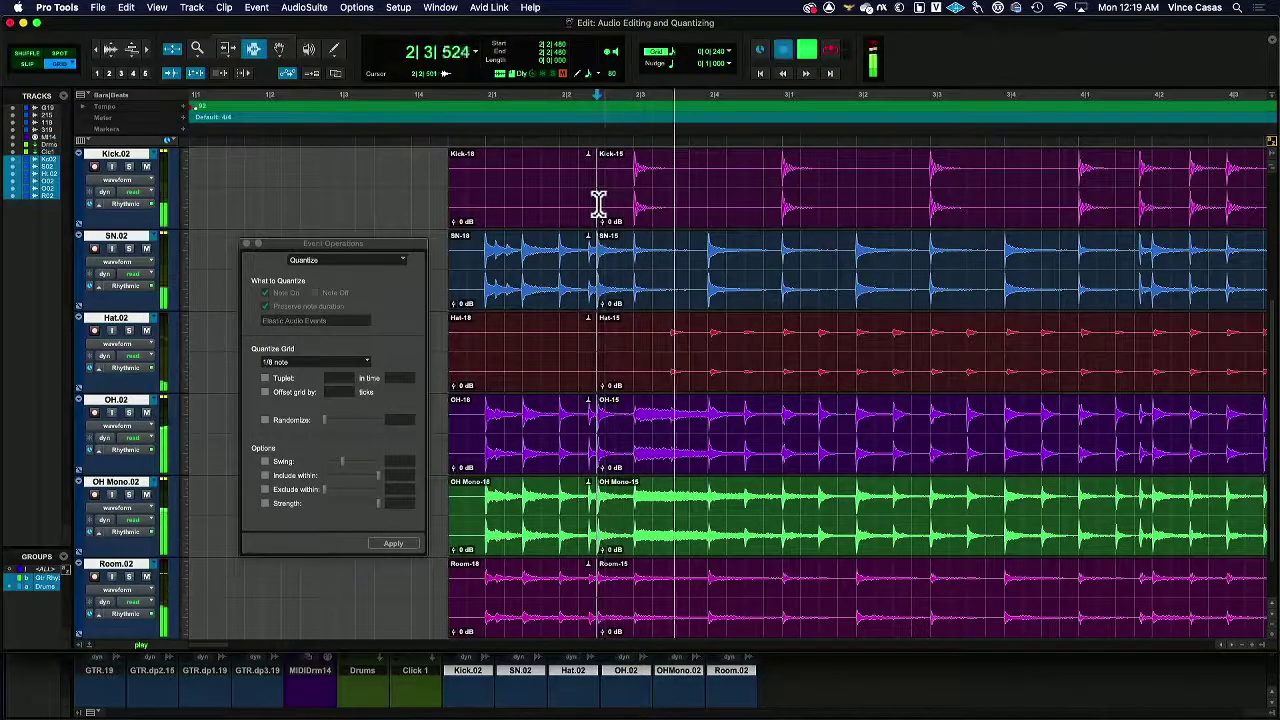
pyautogui.press('space')
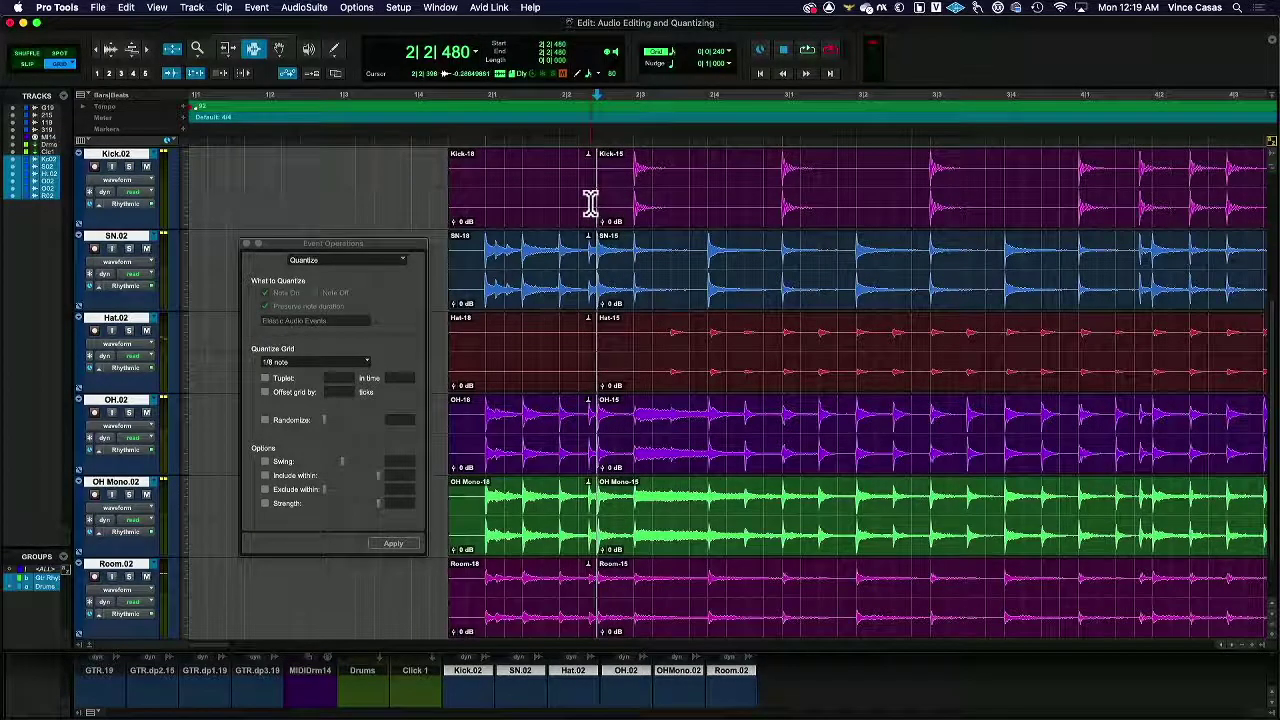
# Step: Select 1|4|480 to 2|2|480 across all six grouped drum tracks
pyautogui.press('space')
pyautogui.press('space')
pyautogui.press('super+e')
pyautogui.press('space')
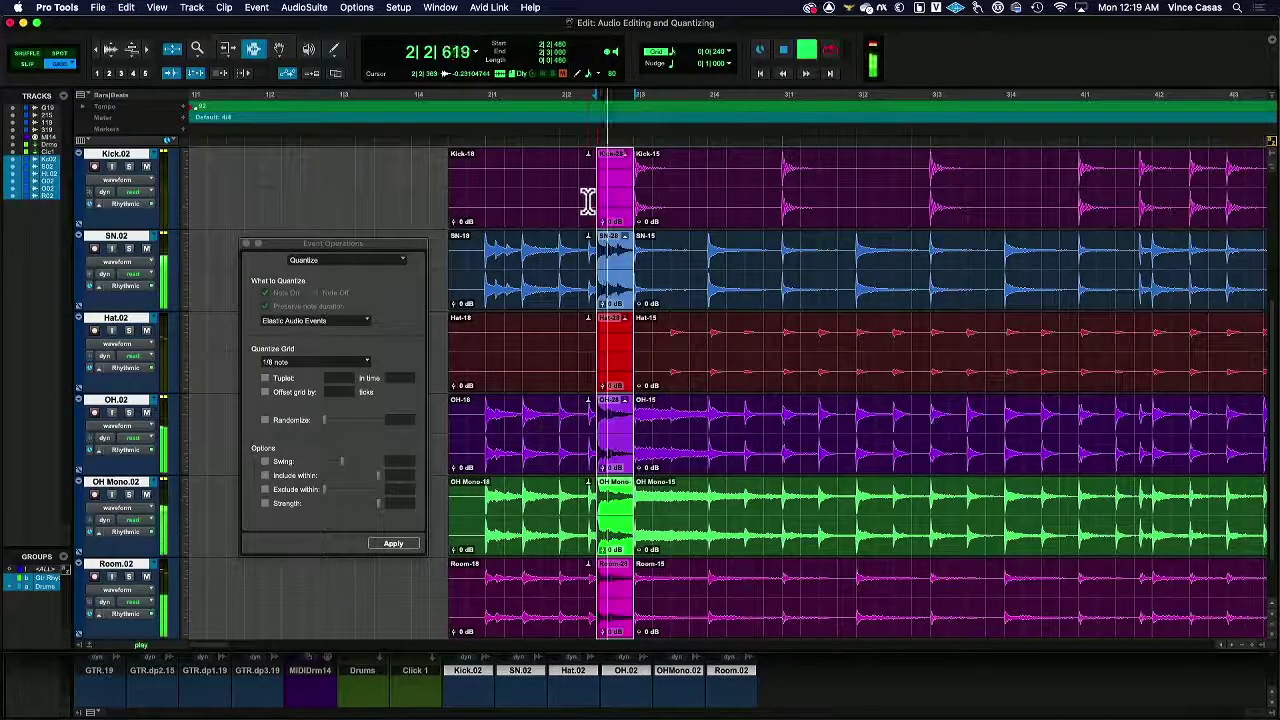
pyautogui.press('space')
pyautogui.click(588, 201)
pyautogui.press('space')
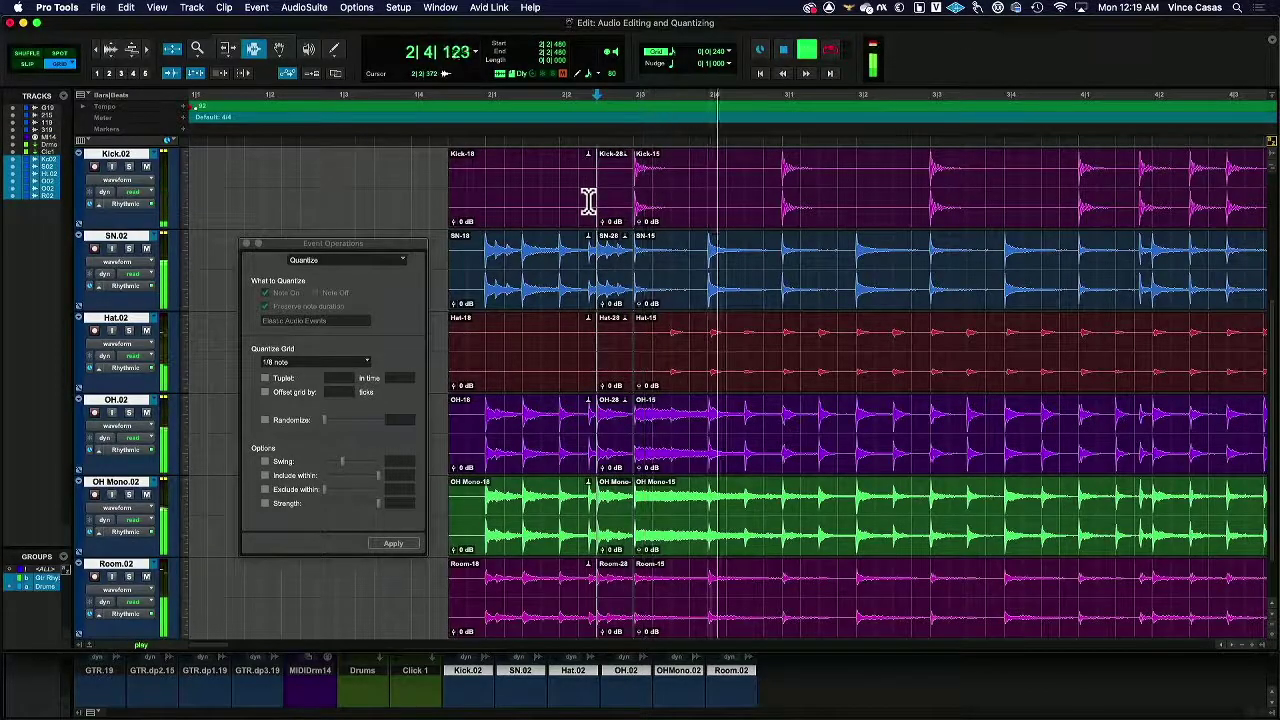
pyautogui.press('space')
pyautogui.moveTo(597, 200); pyautogui.dragTo(455, 242)
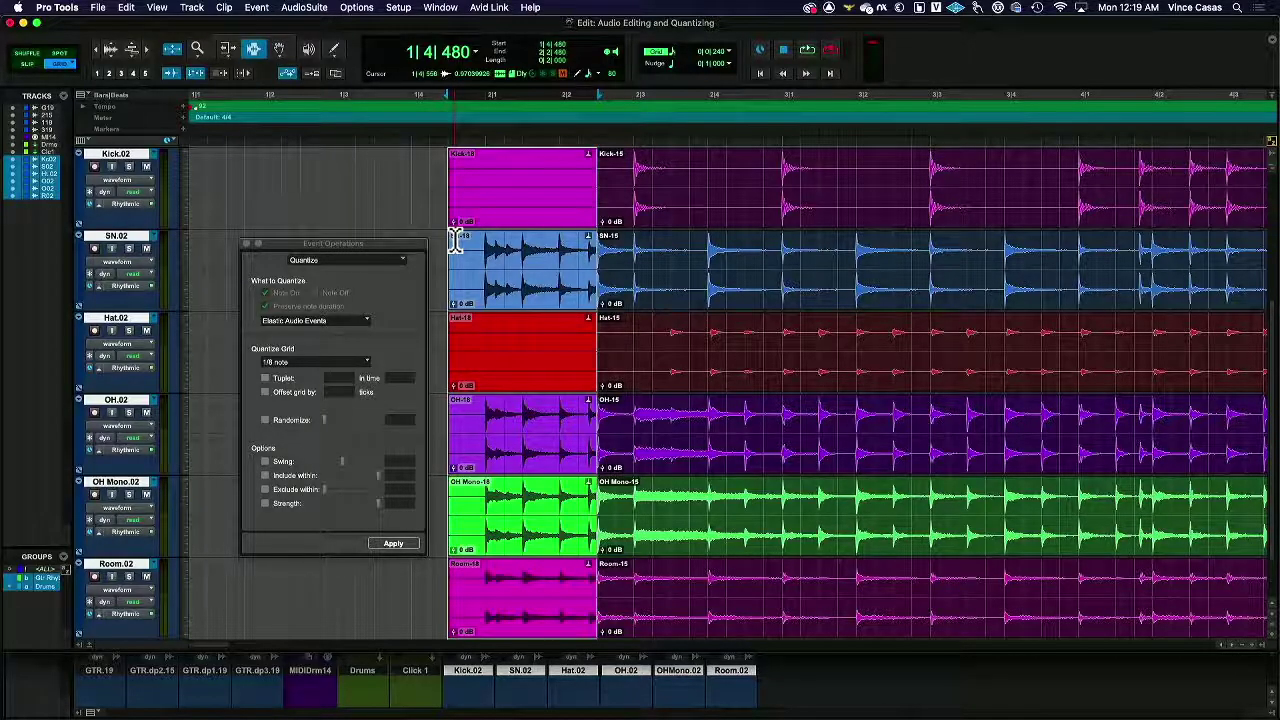
# Step: Delete the drum clips from 1|4 to 2|2 and audition from 2|2|480 and 2|3|000
pyautogui.press('Delete')
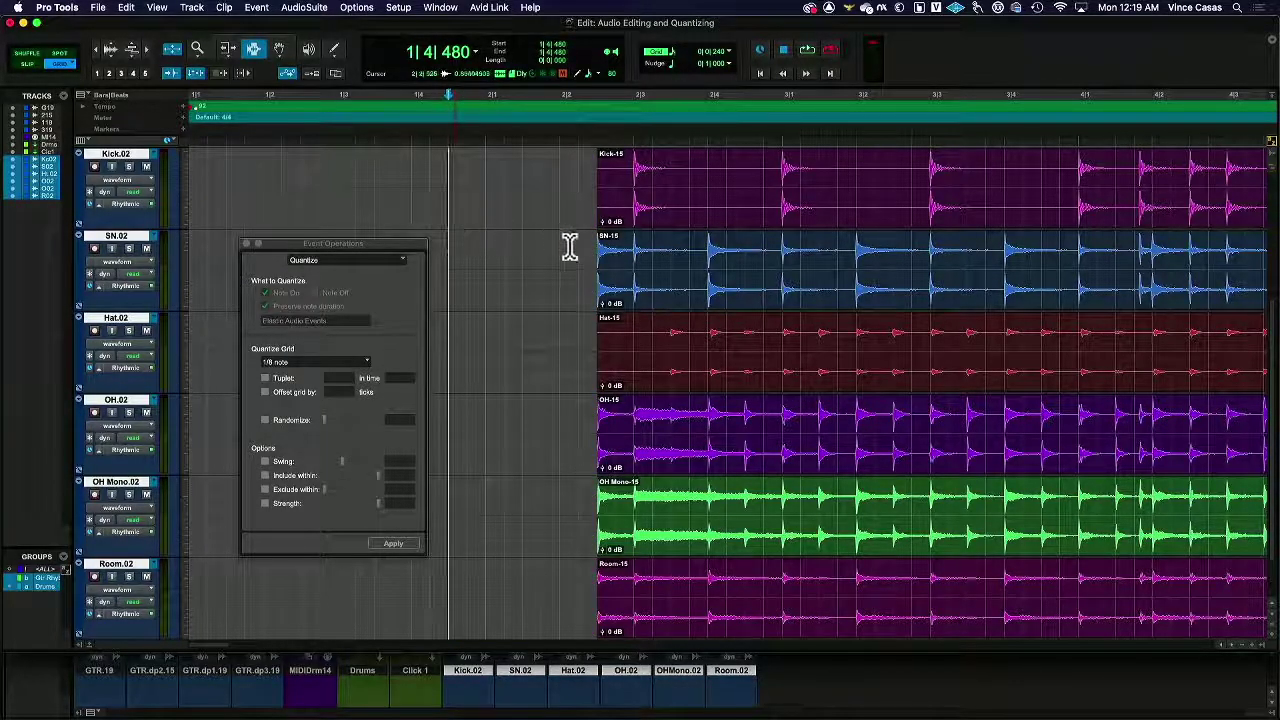
pyautogui.click(593, 228)
pyautogui.press('space')
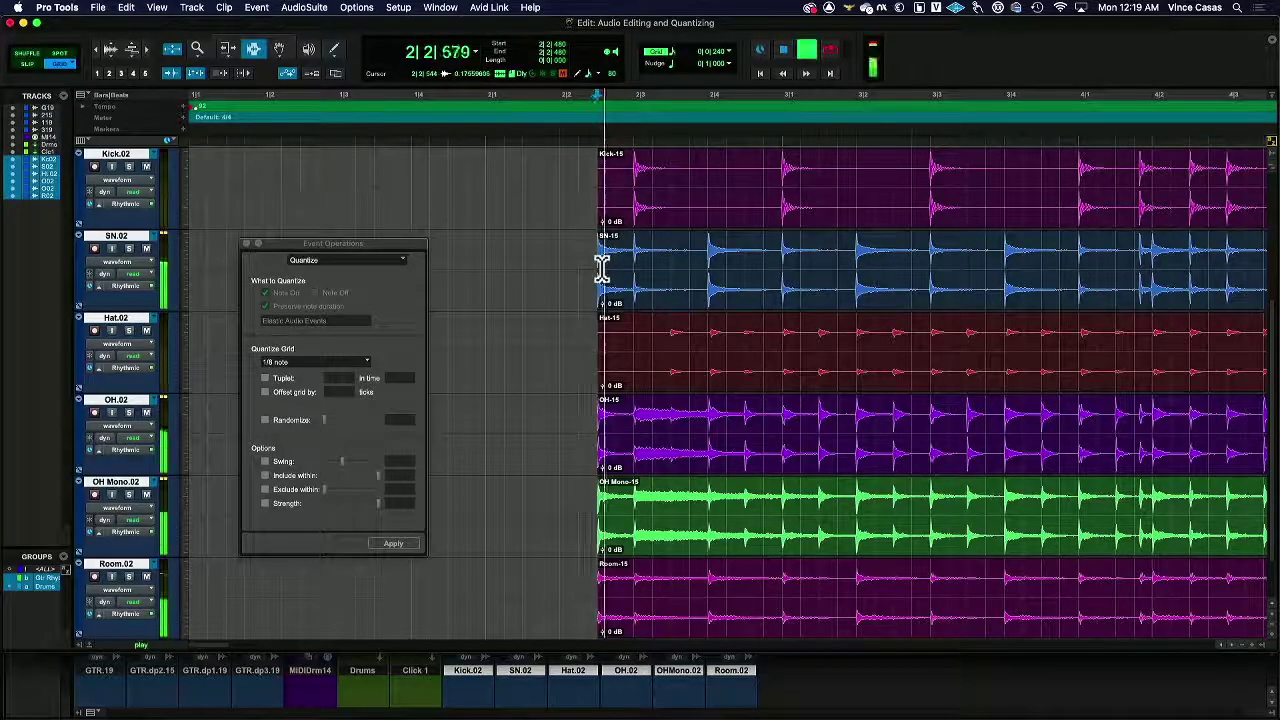
pyautogui.press('space')
pyautogui.click(632, 235)
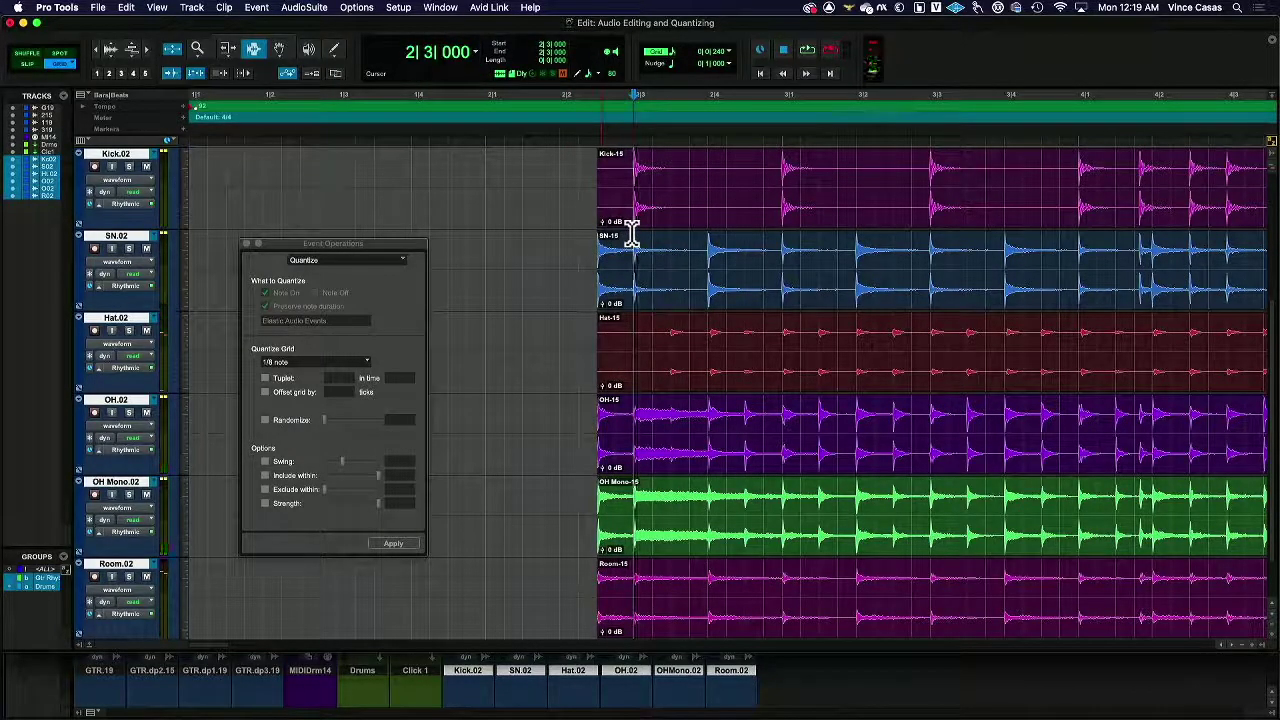
pyautogui.press('space')
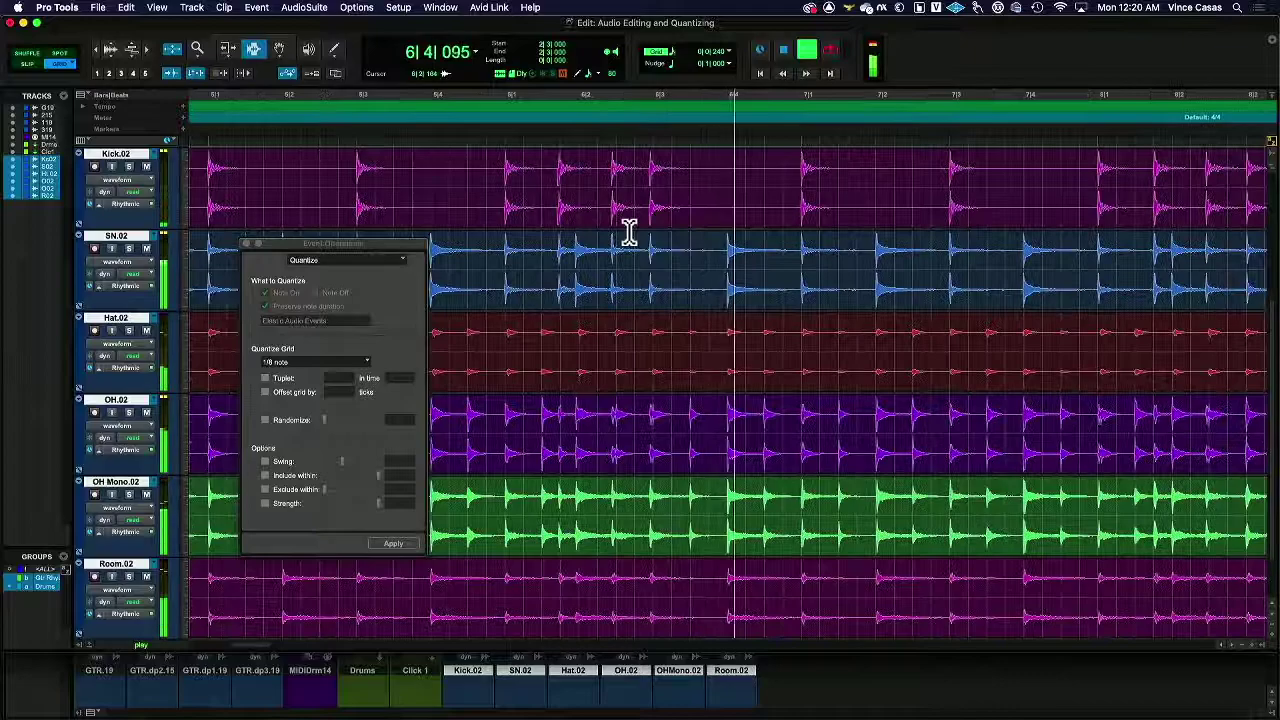
# Step: Stop playback and zoom in on the drum tracks around 6|2
pyautogui.press('space')
pyautogui.click(578, 257)
pyautogui.click(143, 48)
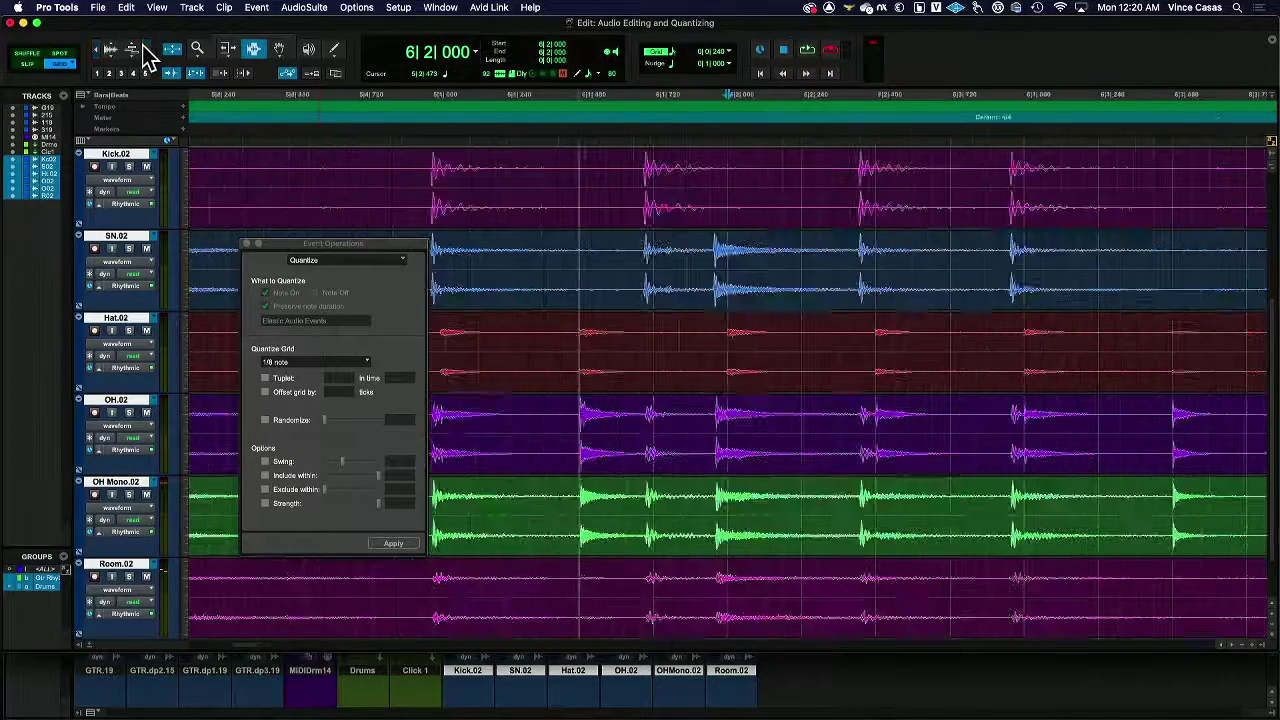
pyautogui.click(143, 48)
pyautogui.click(549, 245)
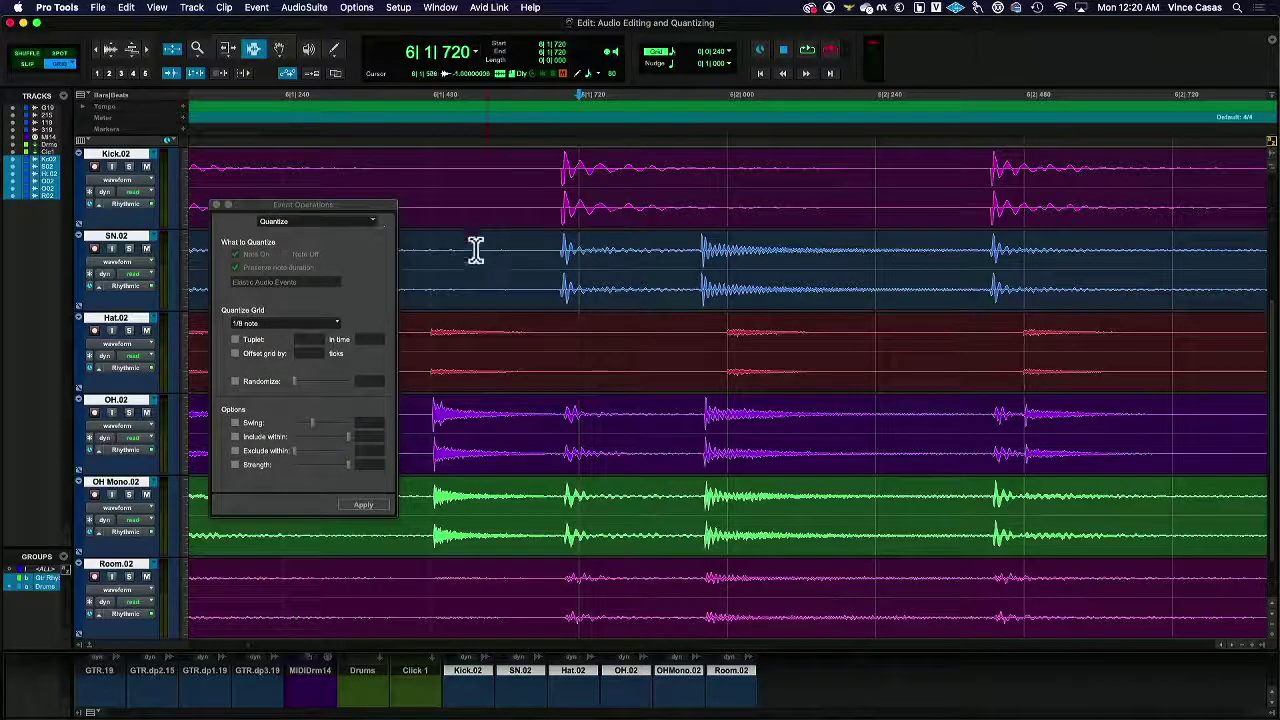
# Step: Select 6|1|480 to 6|2|720 across all grouped drum tracks
pyautogui.moveTo(426, 323); pyautogui.dragTo(704, 408)
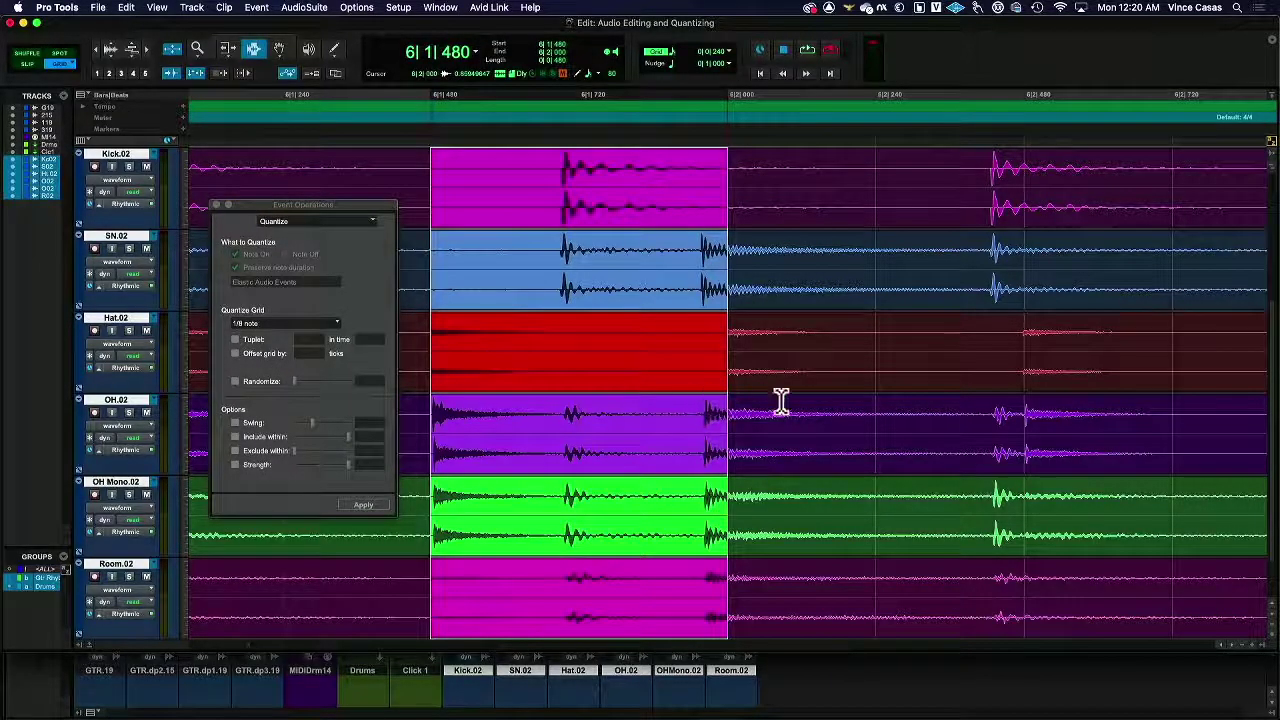
pyautogui.moveTo(792, 400); pyautogui.dragTo(957, 377)
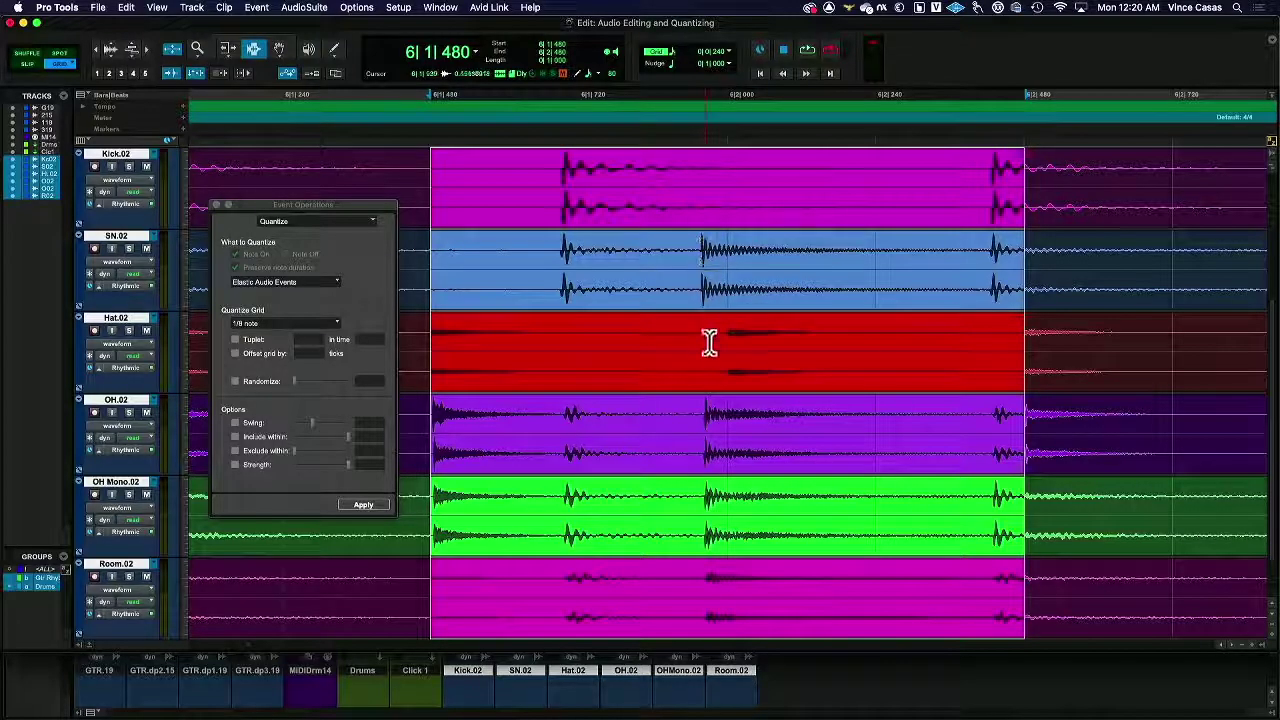
pyautogui.click(679, 385)
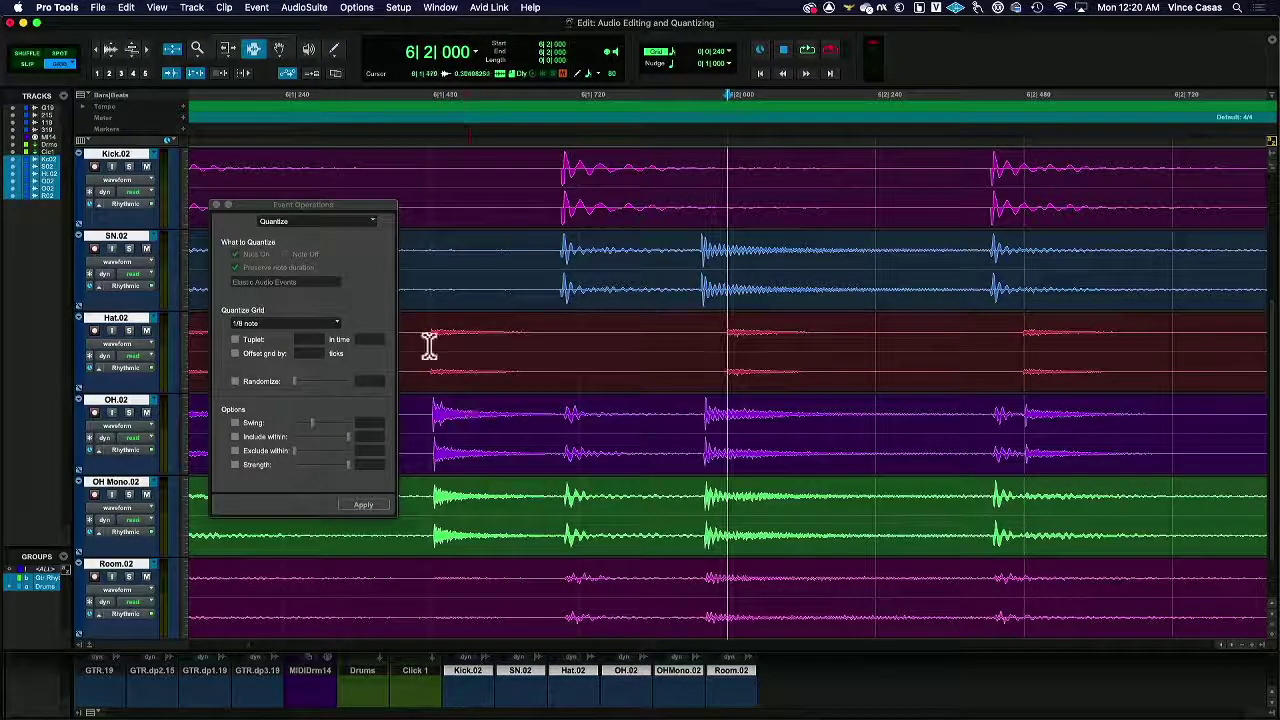
pyautogui.moveTo(429, 346); pyautogui.dragTo(1098, 361)
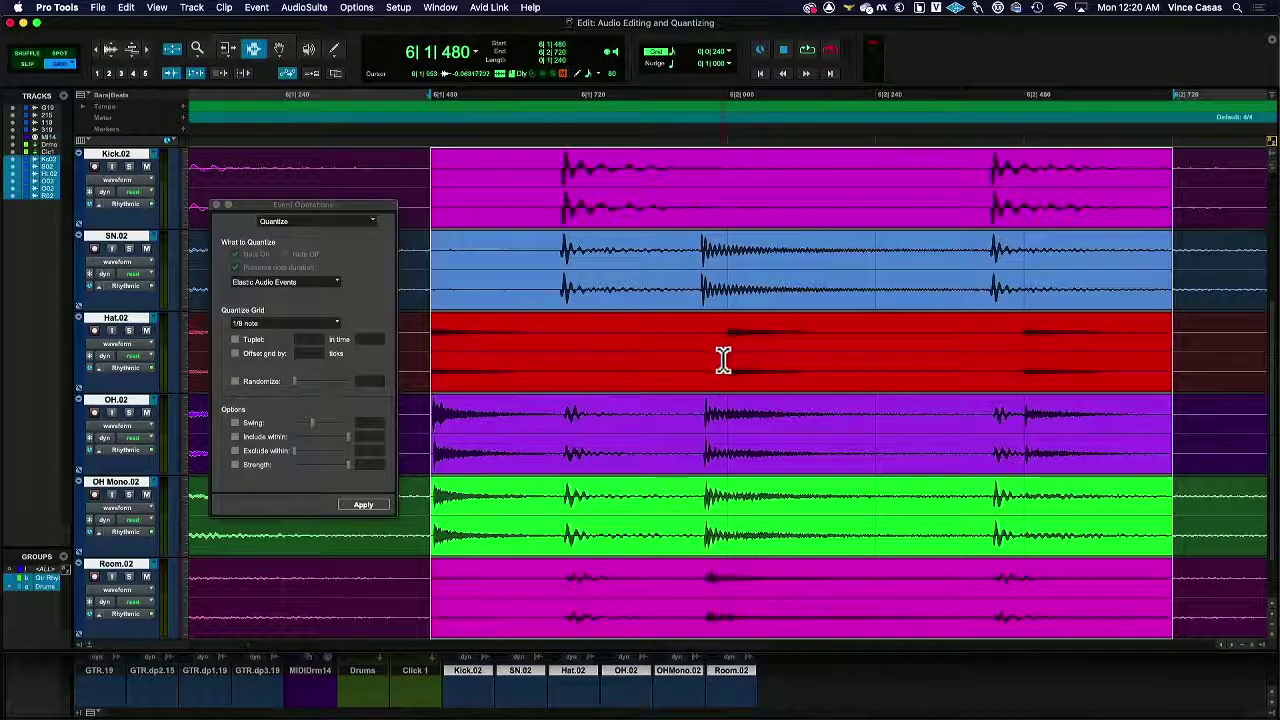
# Step: Separate the 6|1|480–6|2|720 range into clips and quantize their hits to a 1/16-note grid
pyautogui.press('super+e')
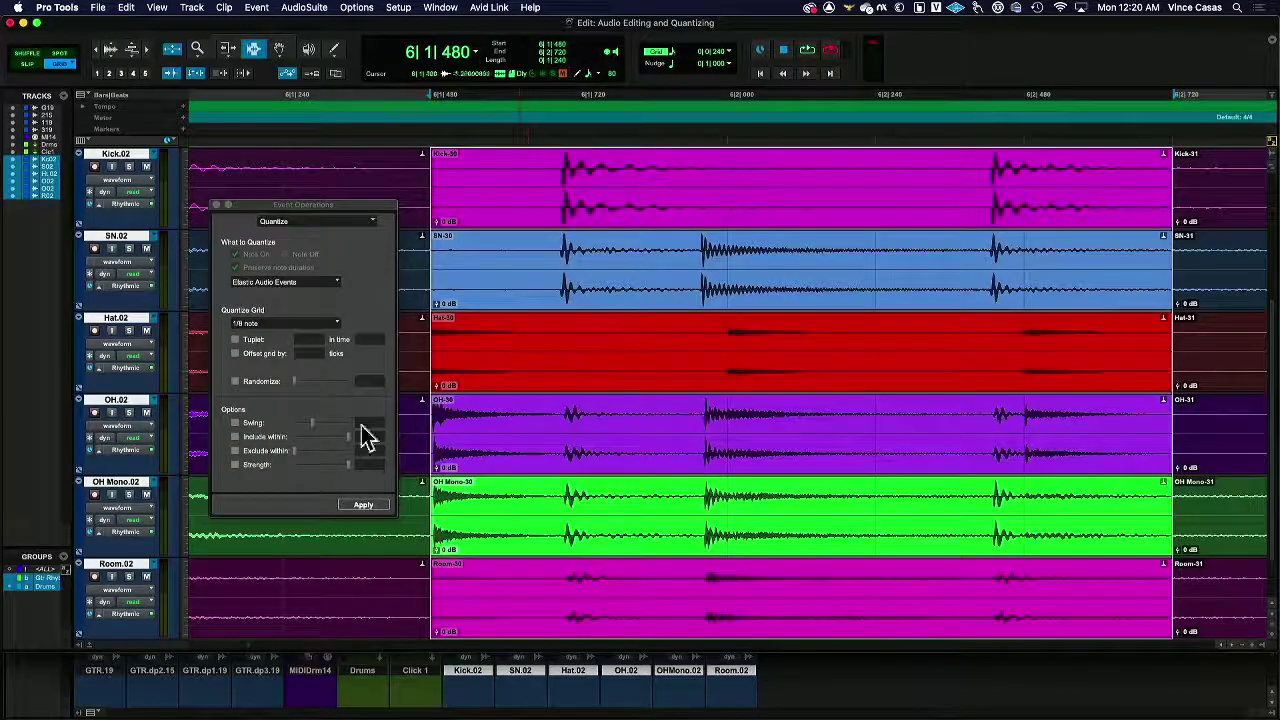
pyautogui.click(335, 323)
pyautogui.click(323, 345)
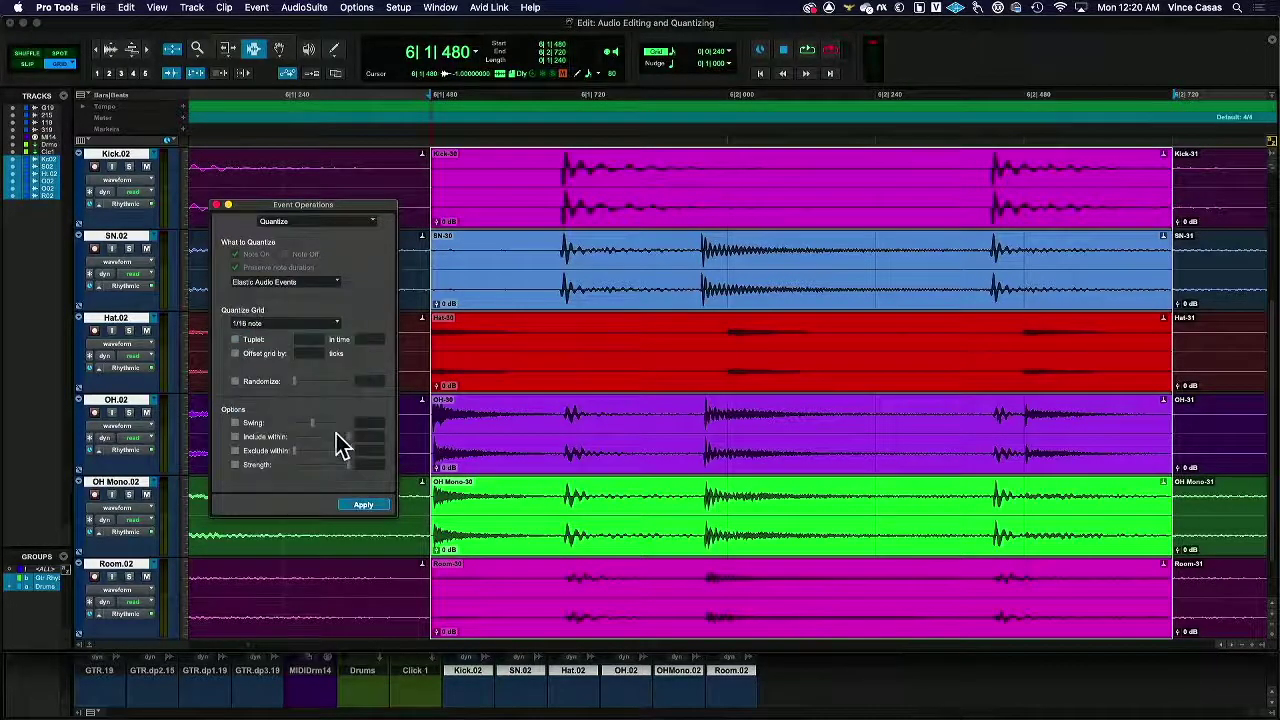
pyautogui.click(365, 505)
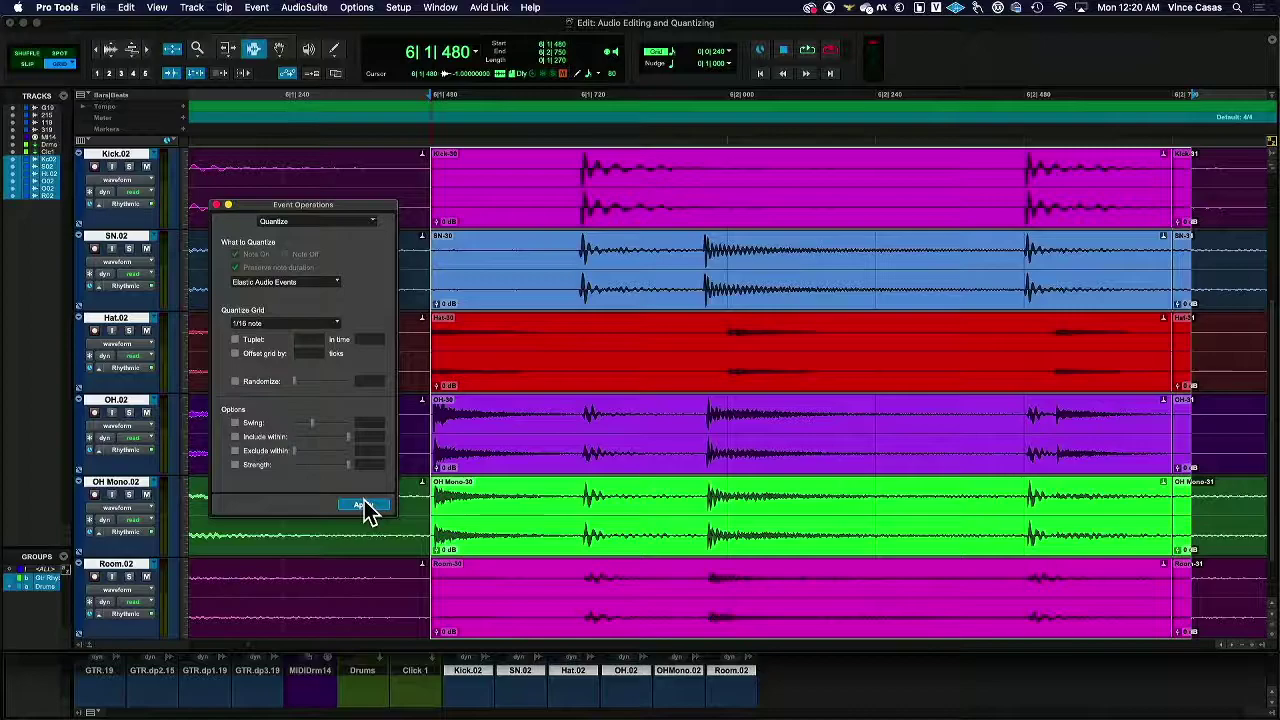
# Step: Audition the quantized bar-6 drum passage and inspect it across the timeline
pyautogui.press('space')
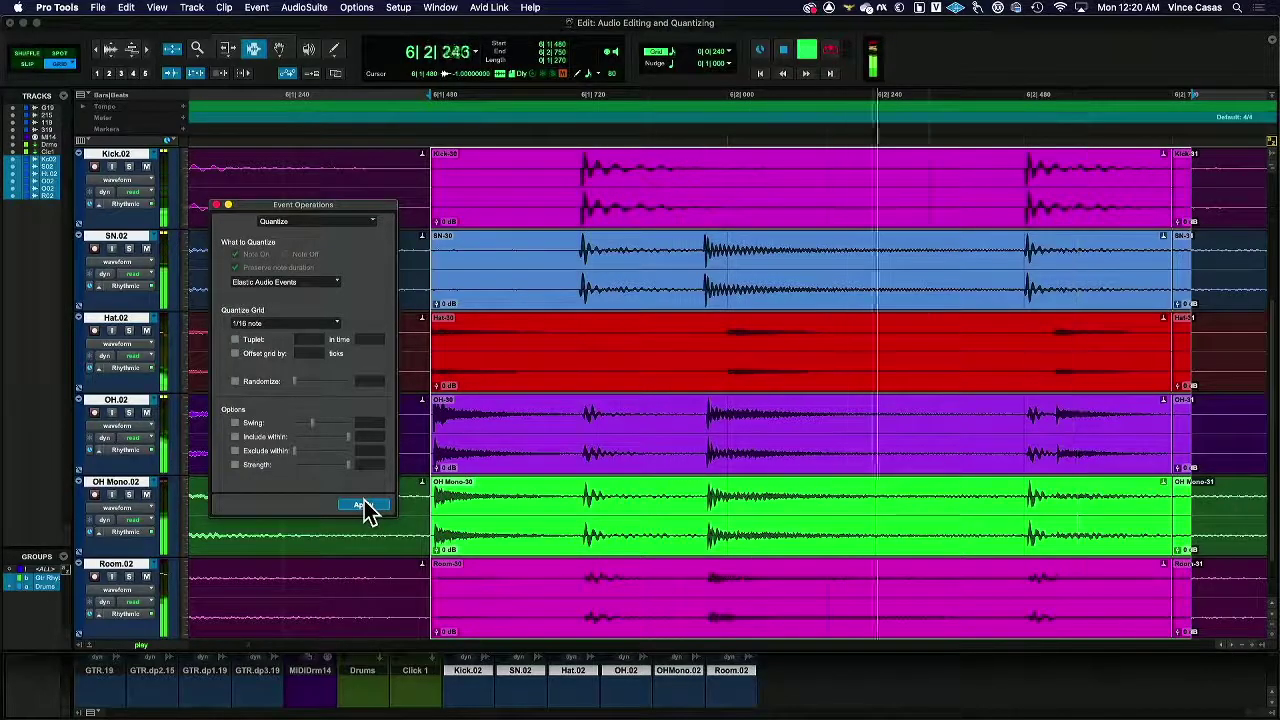
pyautogui.click(423, 401)
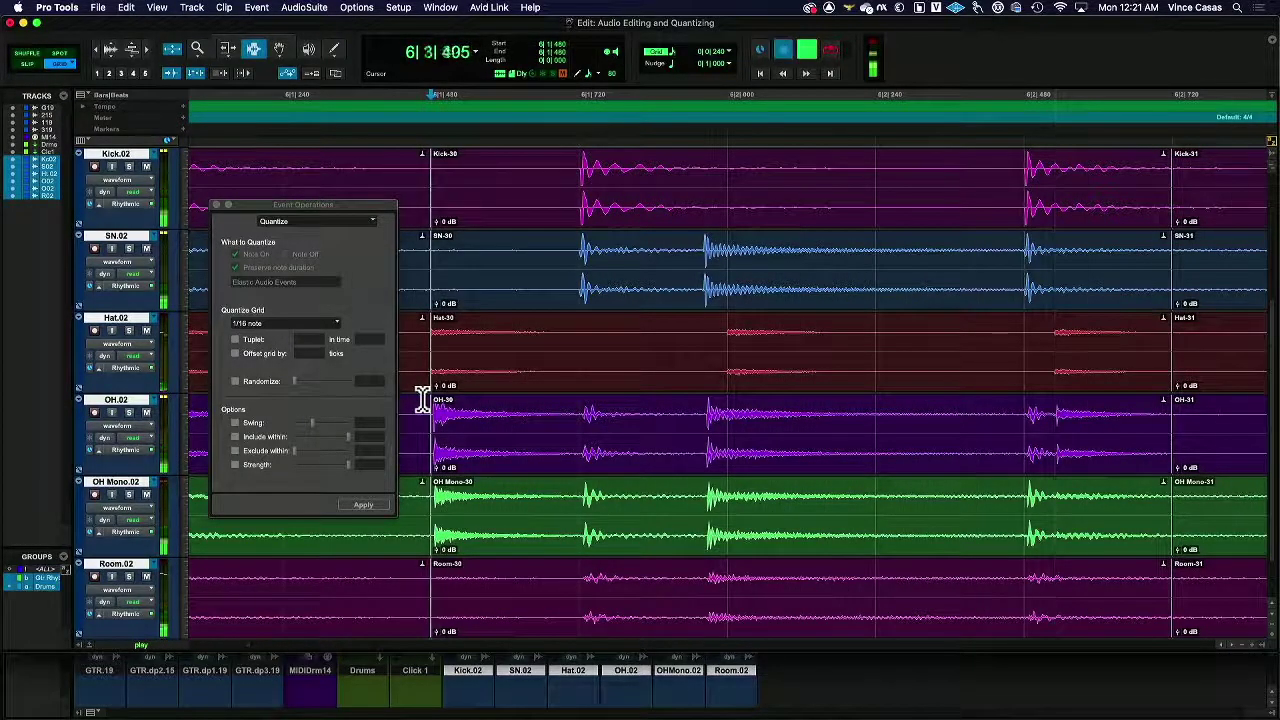
pyautogui.press('space')
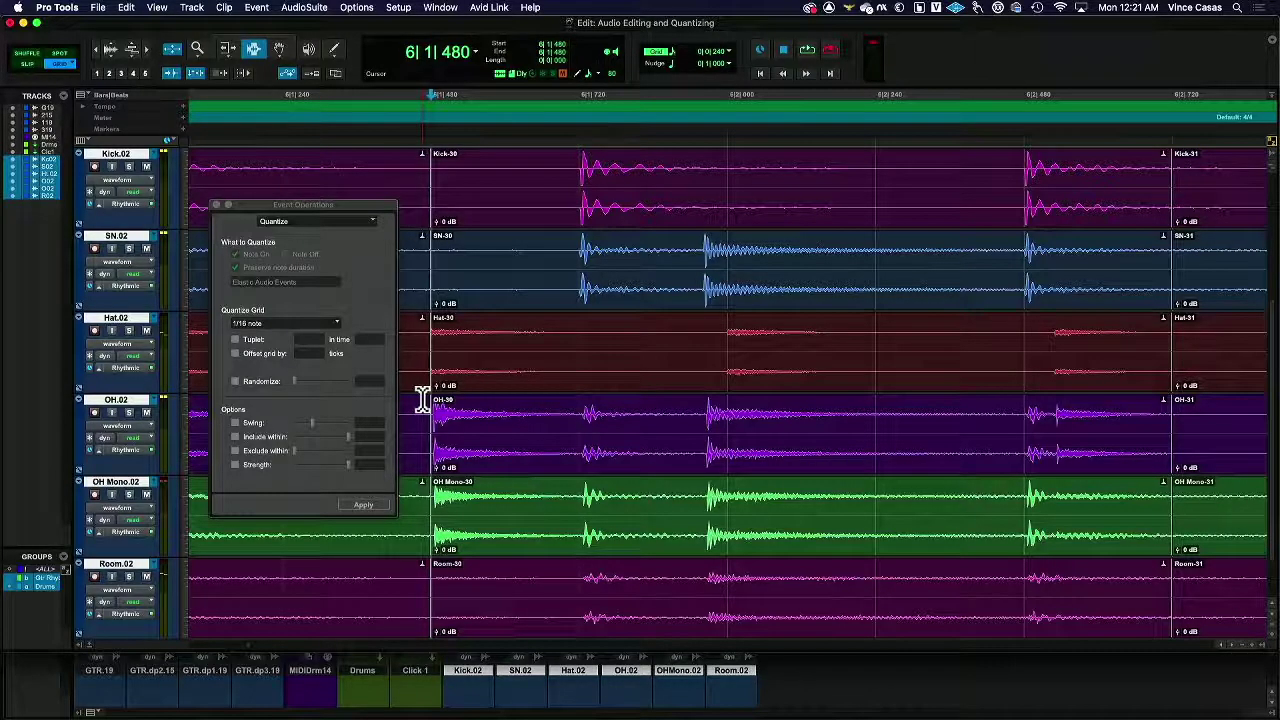
pyautogui.click(100, 50)
pyautogui.click(100, 50)
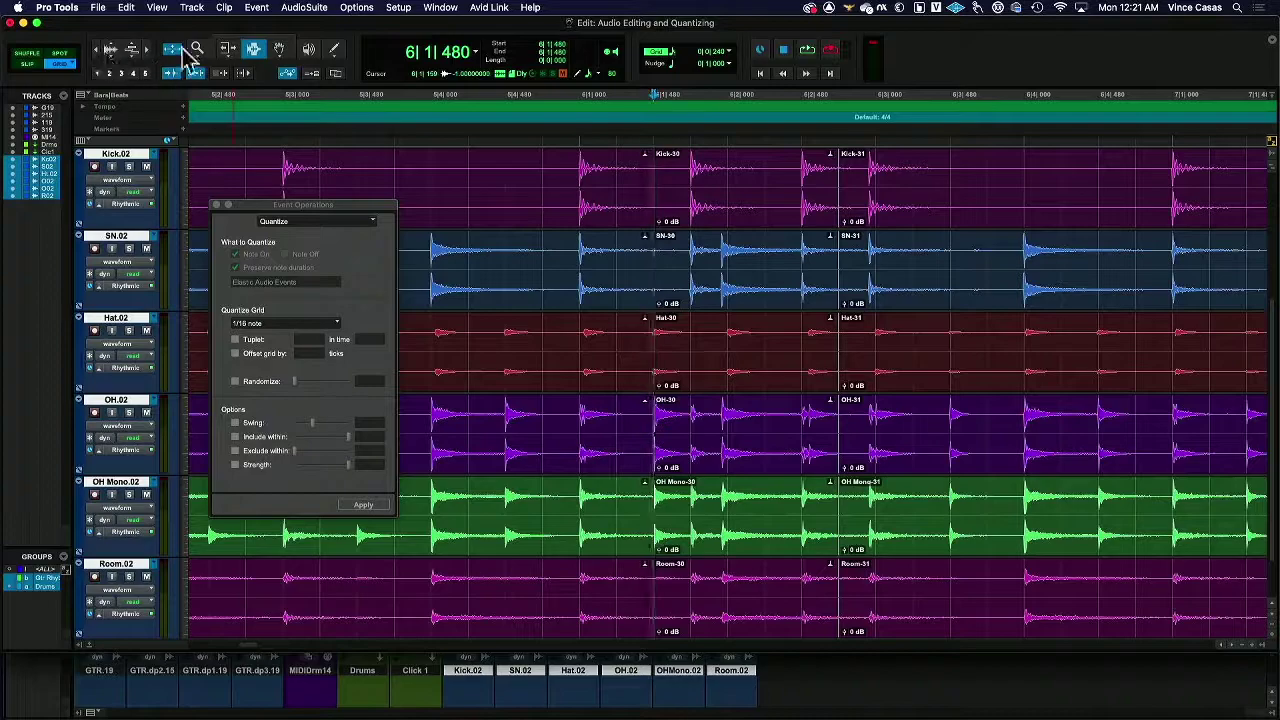
pyautogui.click(147, 50)
pyautogui.click(147, 50)
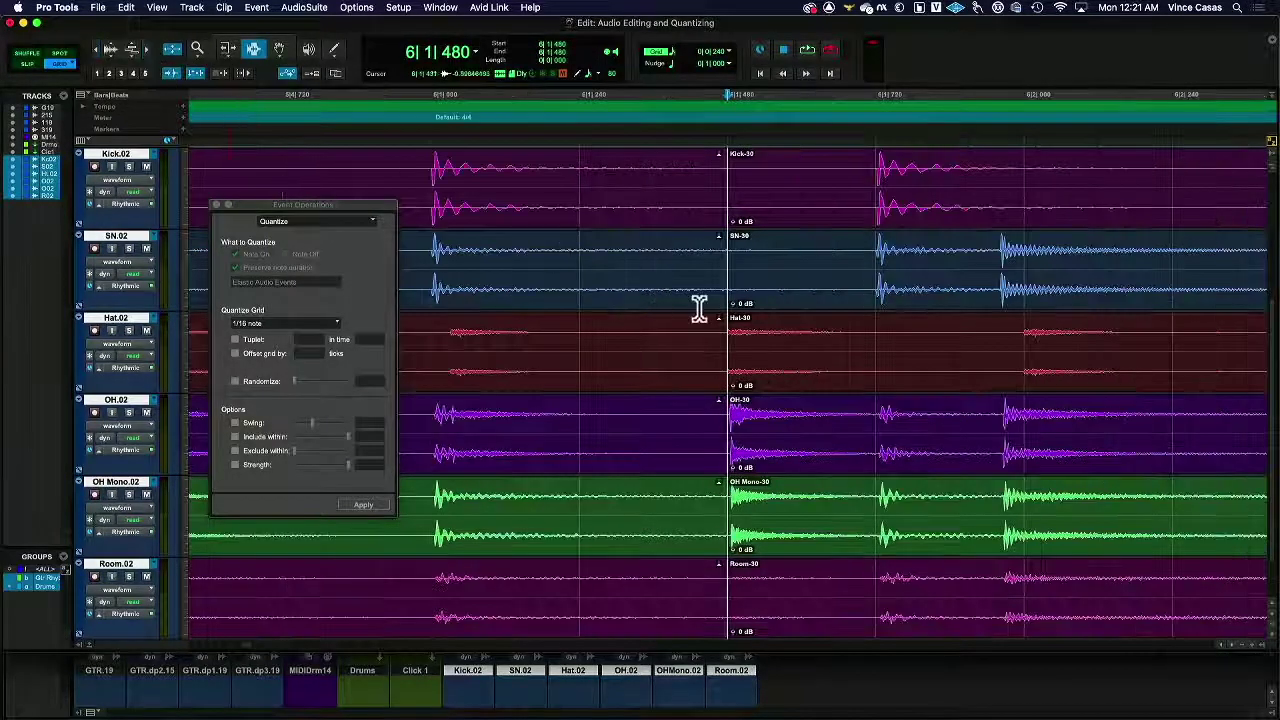
pyautogui.hscroll(6, 699, 308)
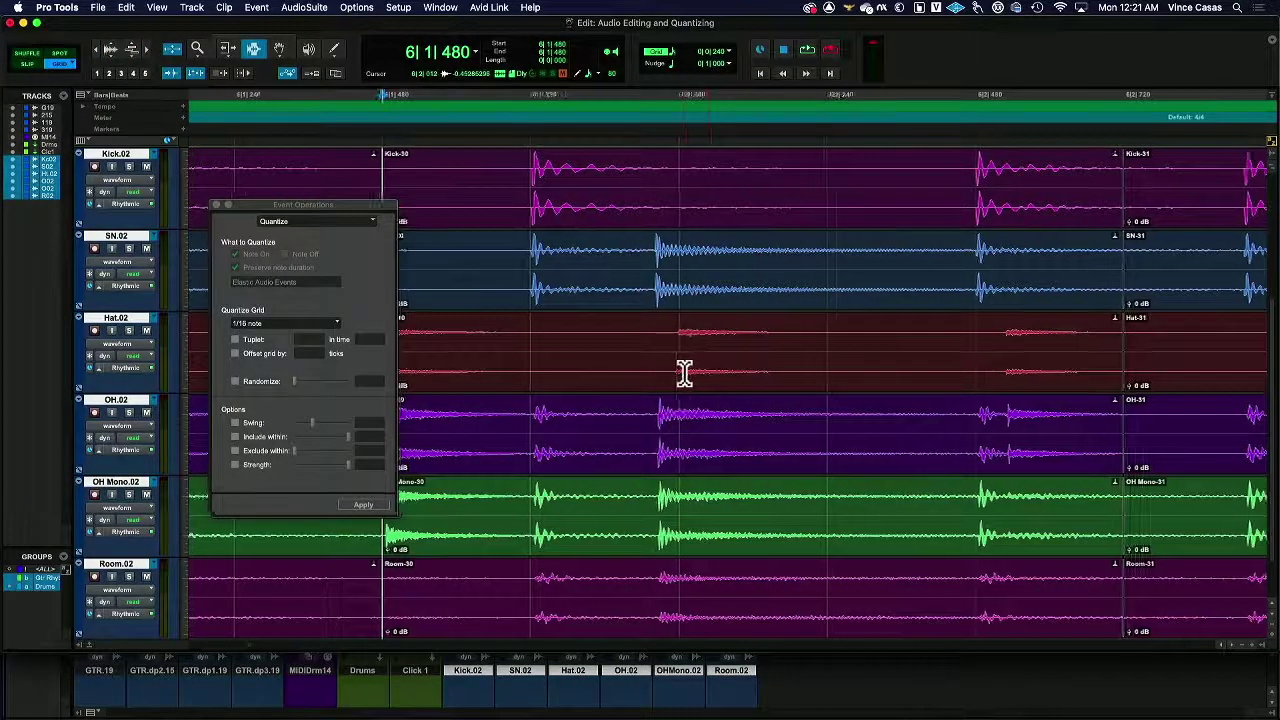
pyautogui.hscroll(-6, 684, 372)
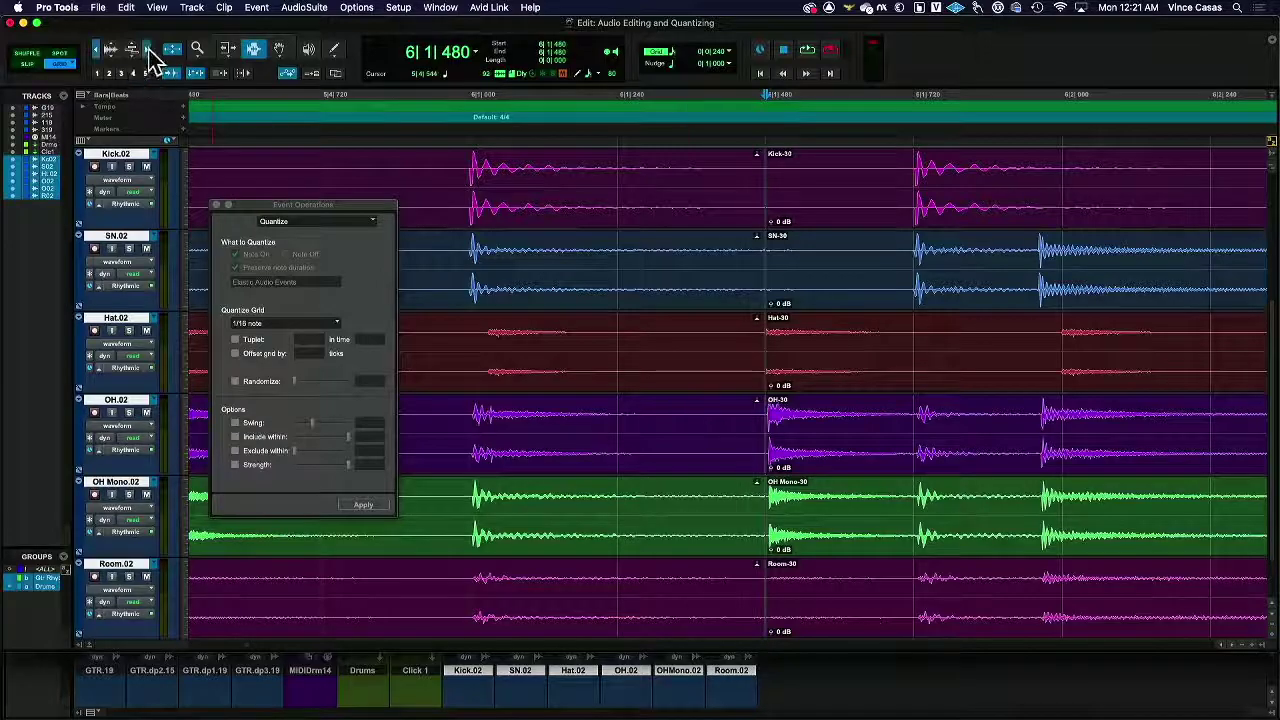
pyautogui.click(149, 54)
pyautogui.click(108, 51)
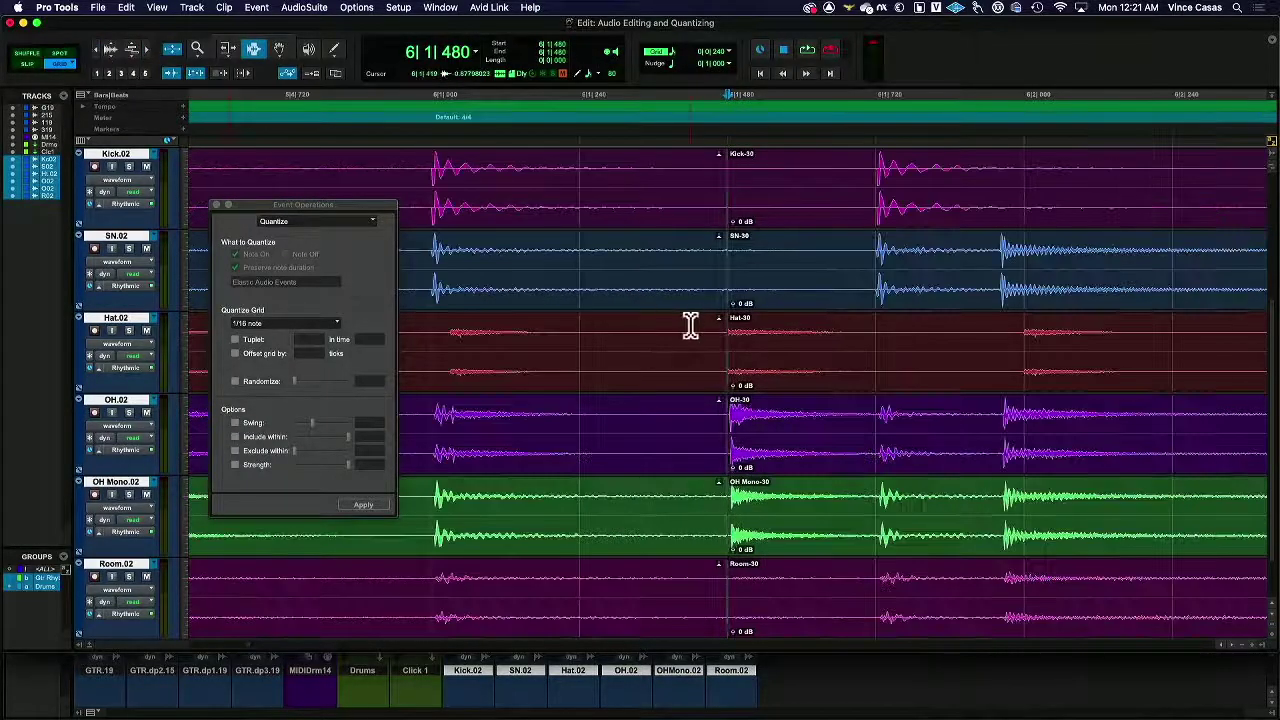
pyautogui.hscroll(6, 692, 325)
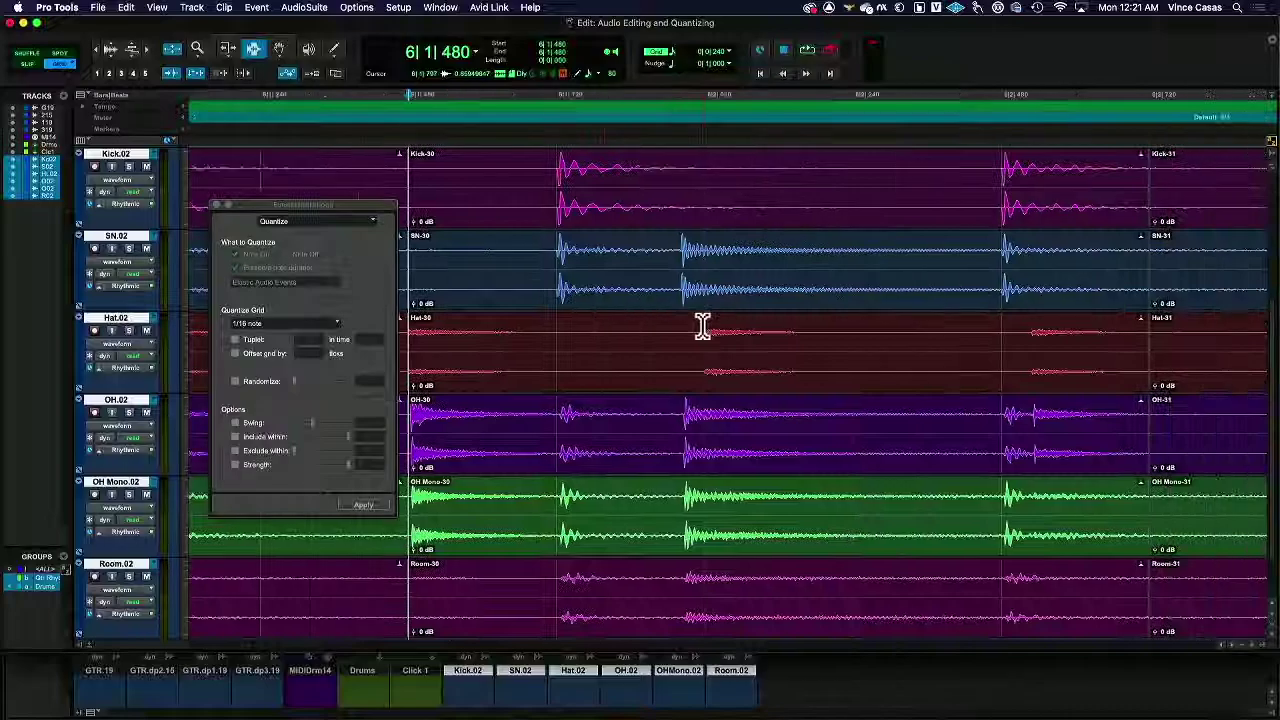
pyautogui.hscroll(1, 702, 325)
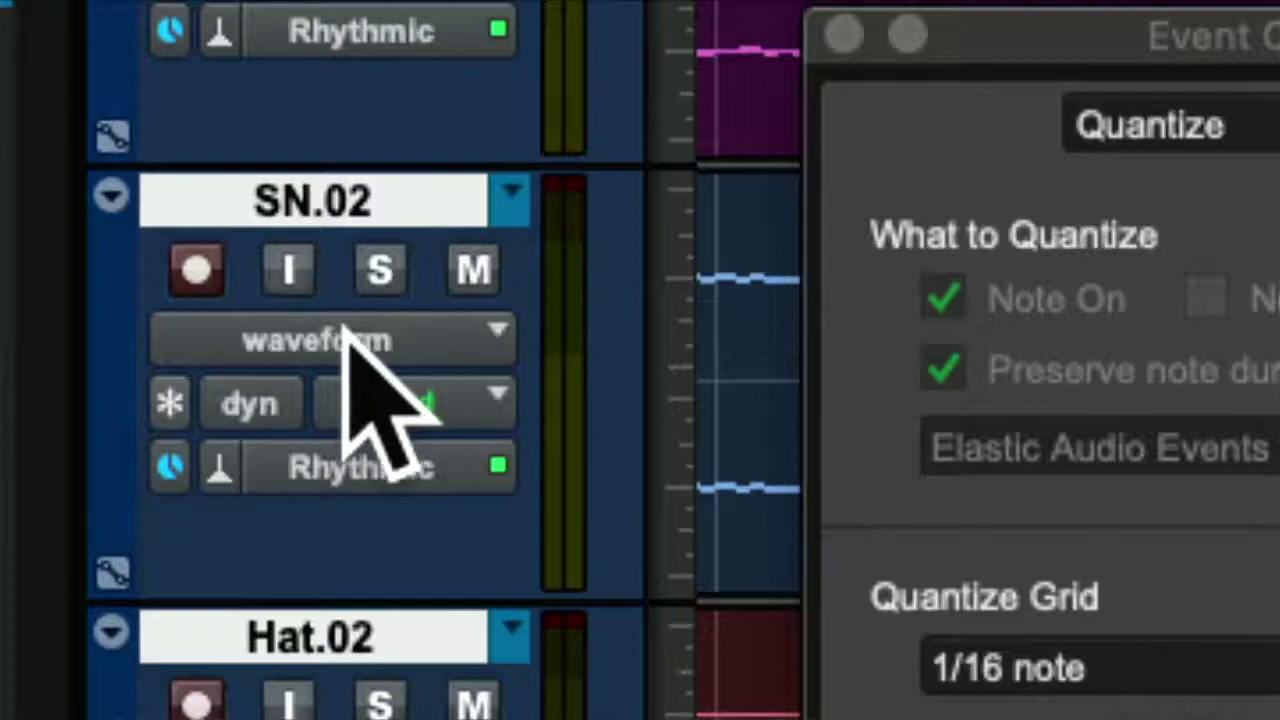
# Step: Set SN.02's track view to Warp to reveal the drum warp markers, and select the Grabber
pyautogui.click(240, 340)
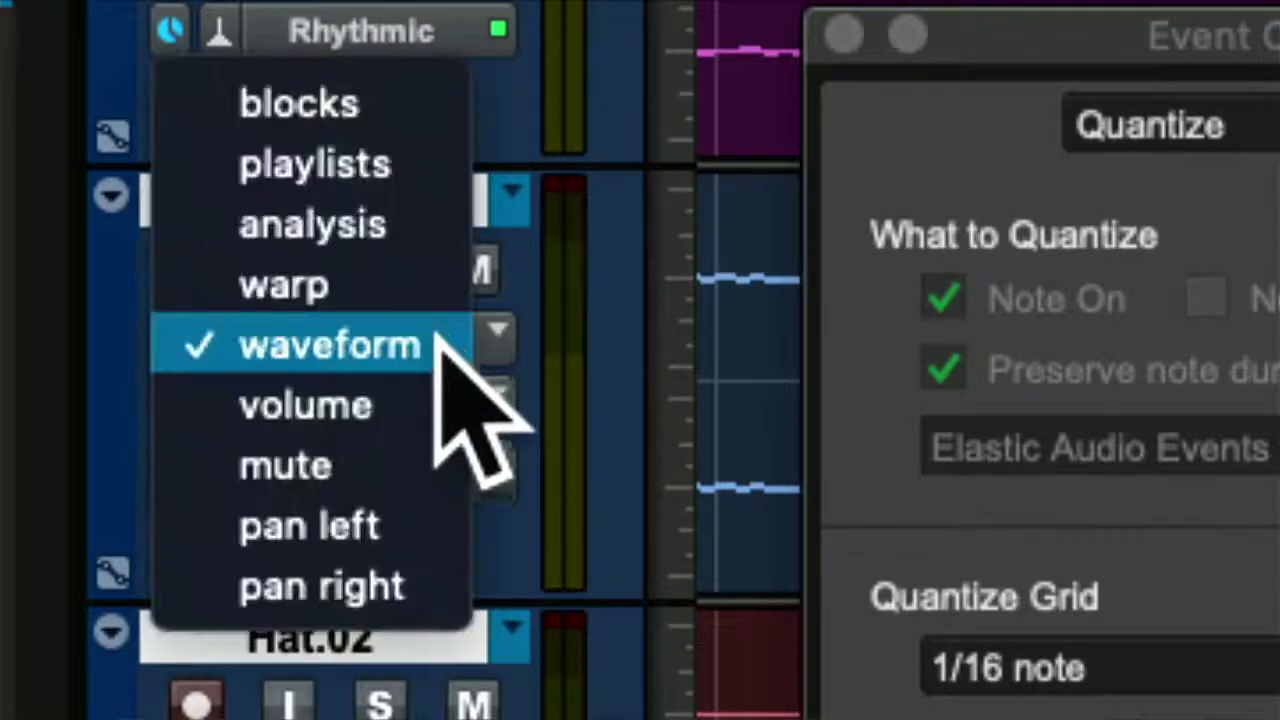
pyautogui.click(395, 290)
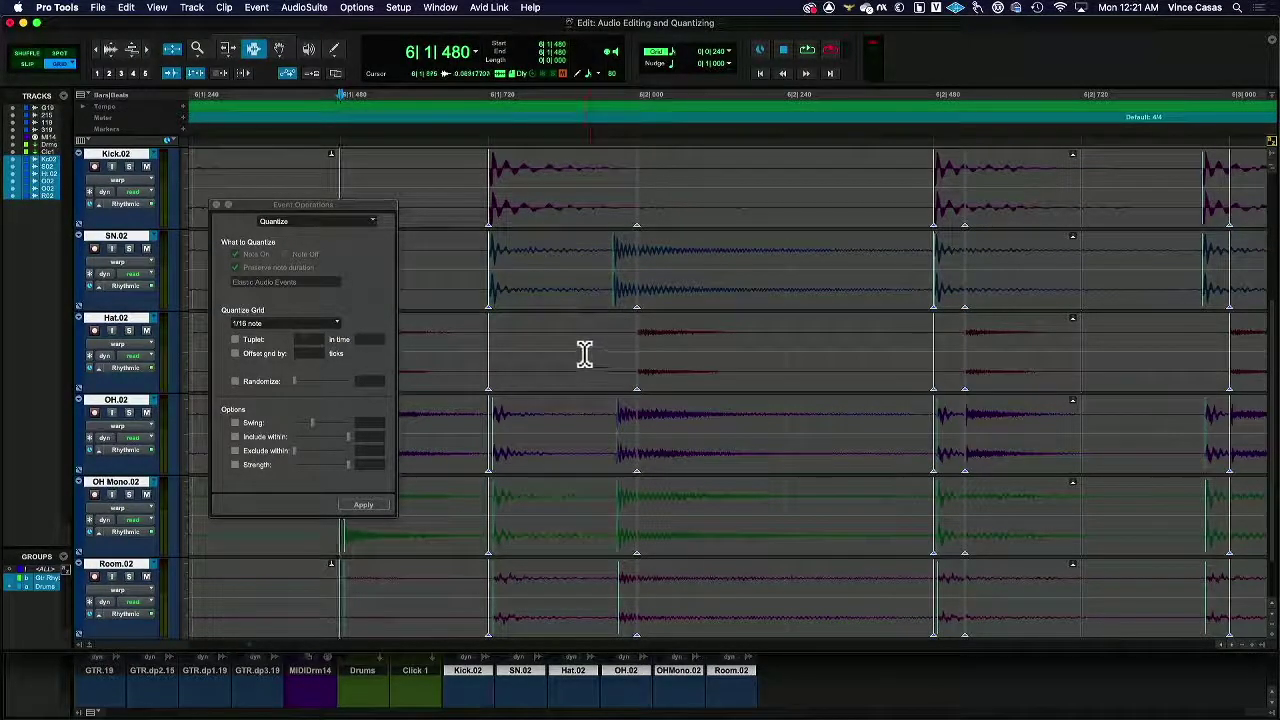
pyautogui.hscroll(5, 546, 271)
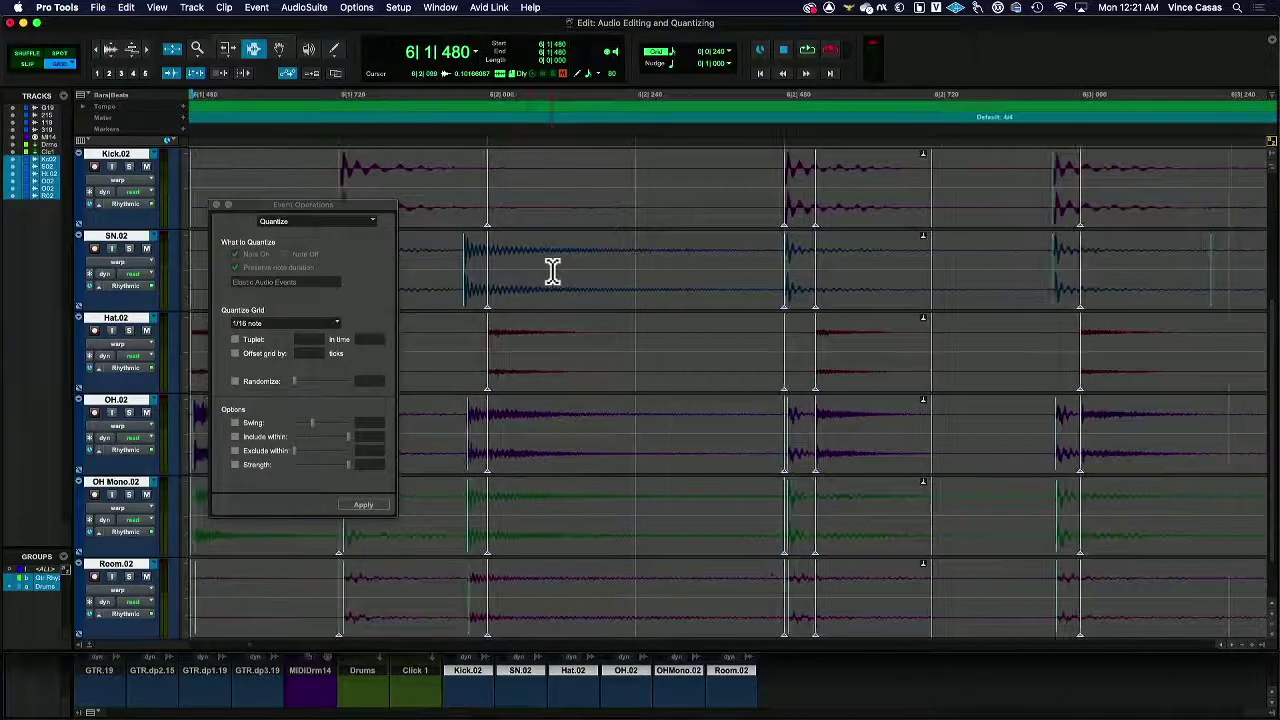
pyautogui.click(282, 50)
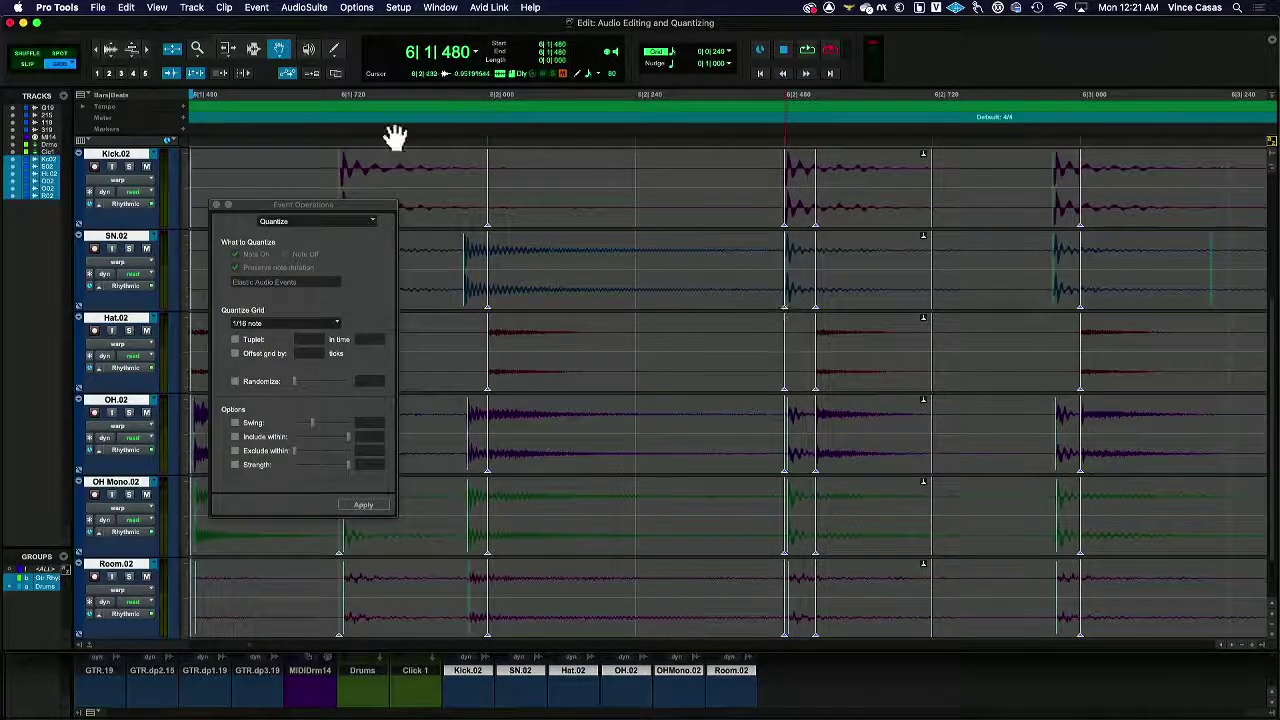
# Step: In Slip mode, drag the Hat.02 warp marker slightly earlier and inspect the edited transient
pyautogui.click(55, 65)
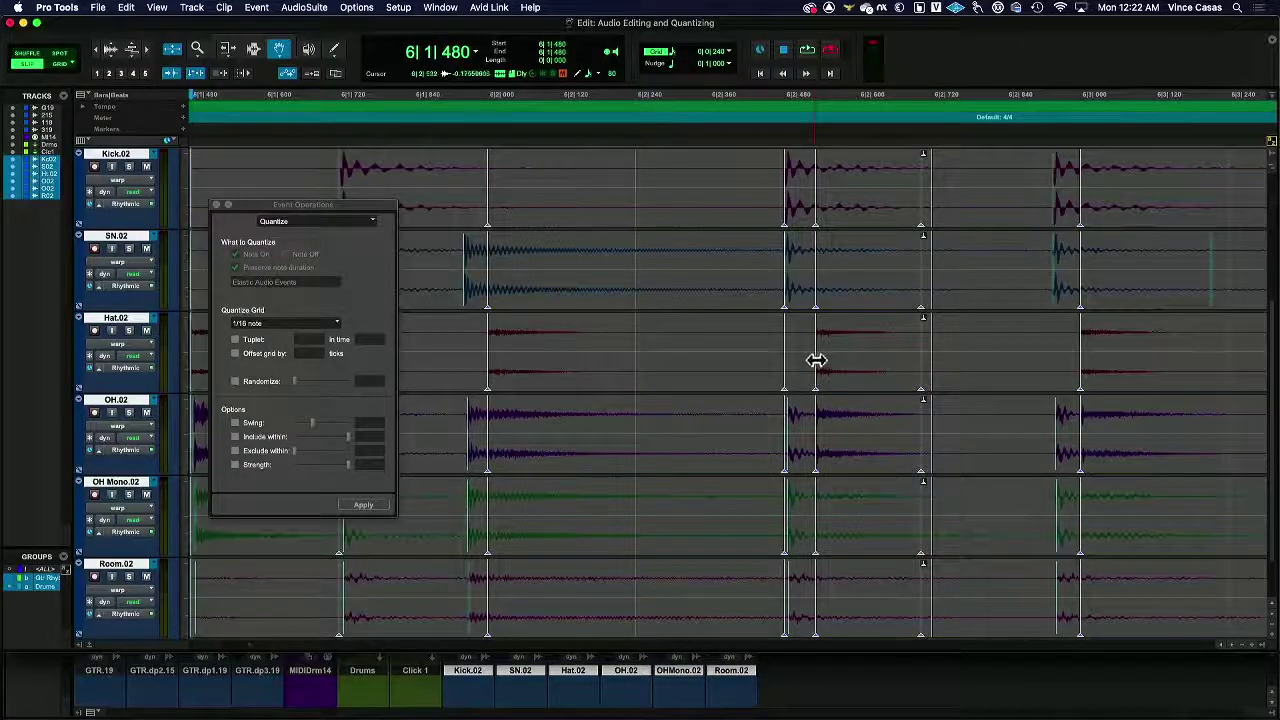
pyautogui.moveTo(816, 360); pyautogui.dragTo(794, 367)
pyautogui.click(151, 49)
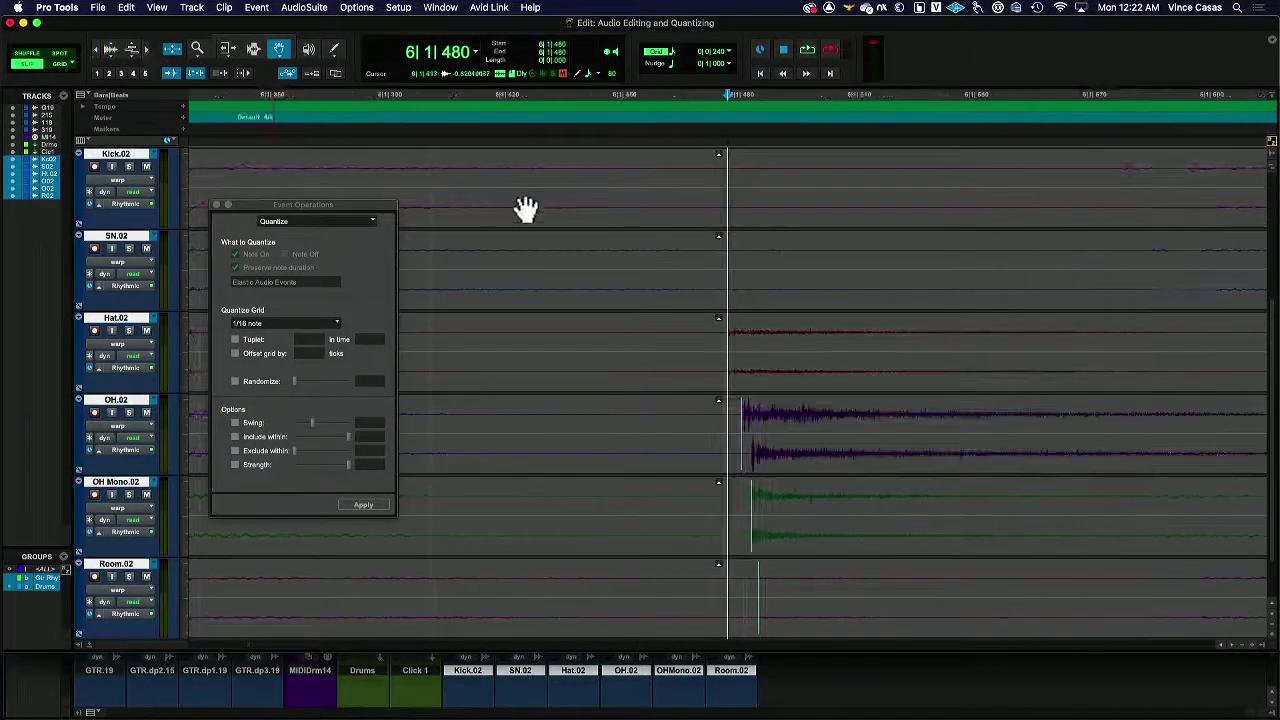
pyautogui.hscroll(10, 583, 211)
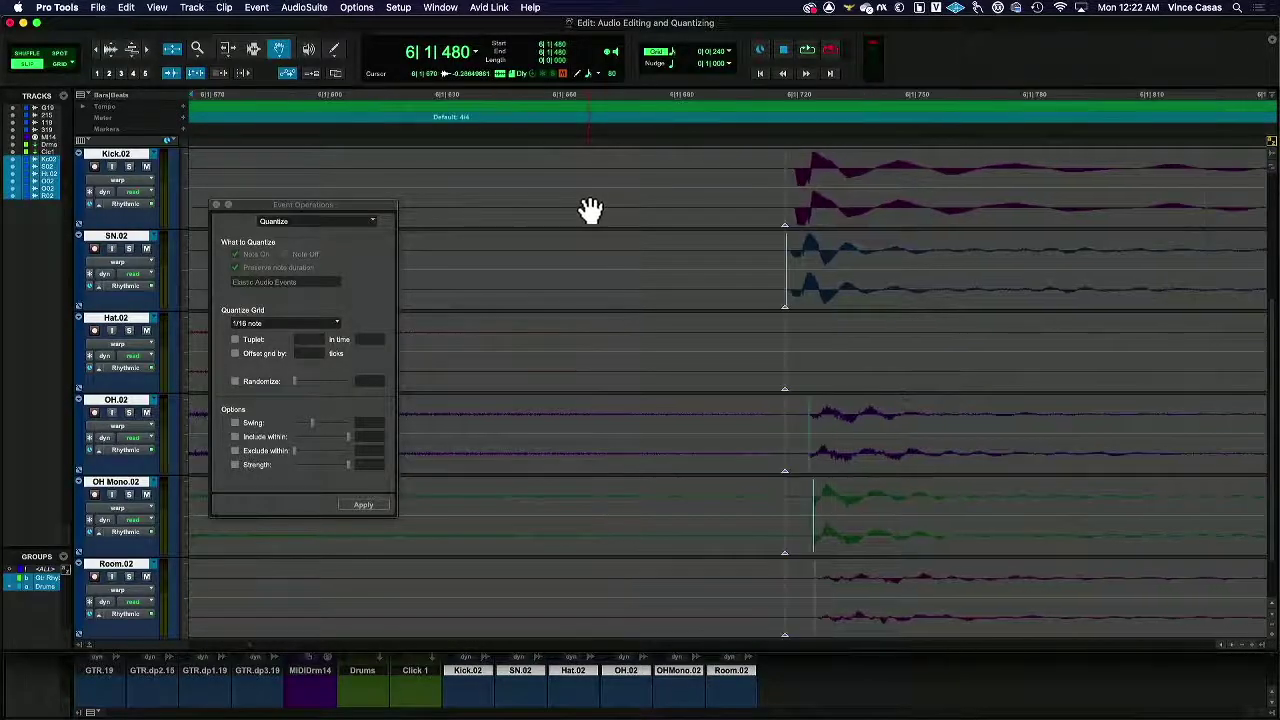
pyautogui.click(108, 50)
pyautogui.click(108, 50)
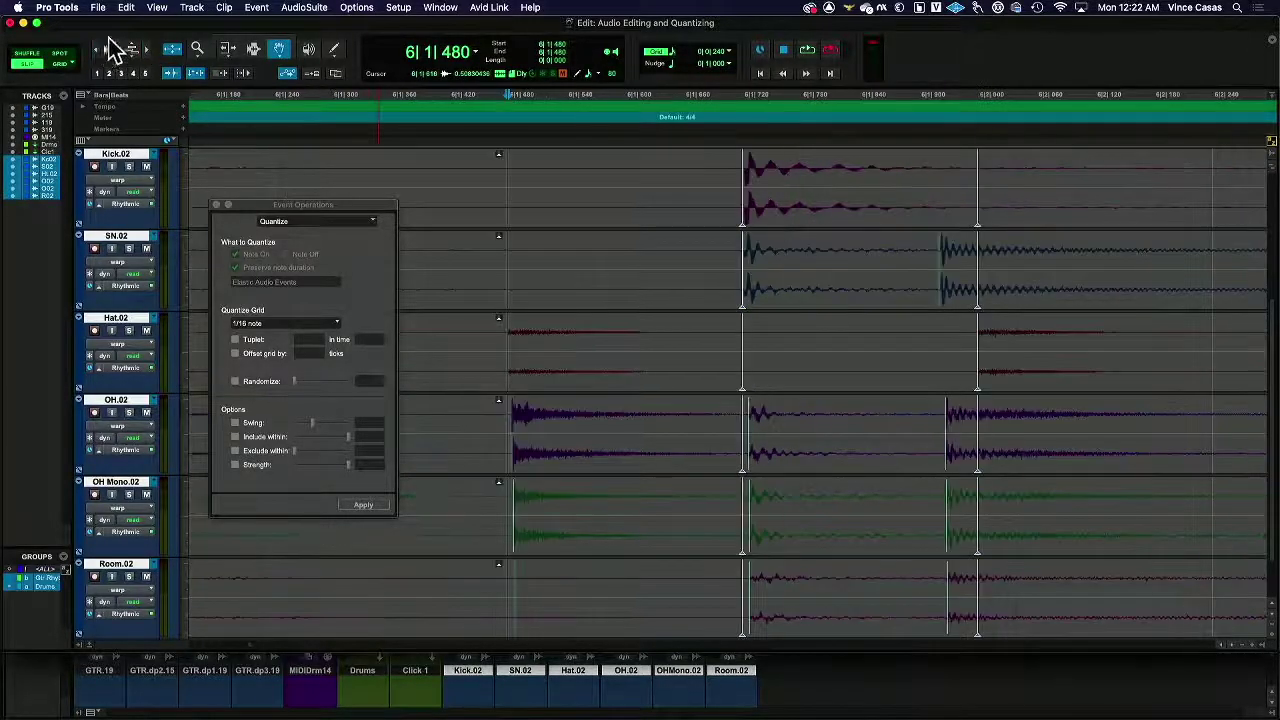
pyautogui.hscroll(15, 775, 280)
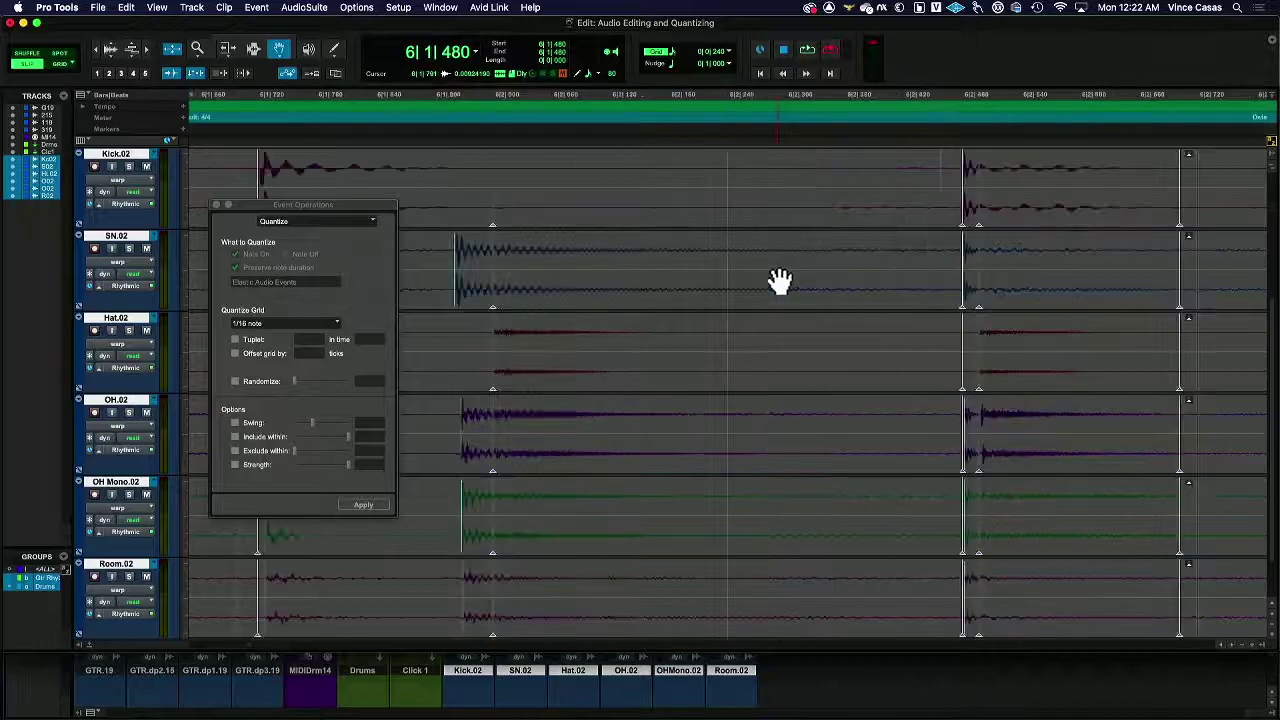
pyautogui.hscroll(10, 779, 280)
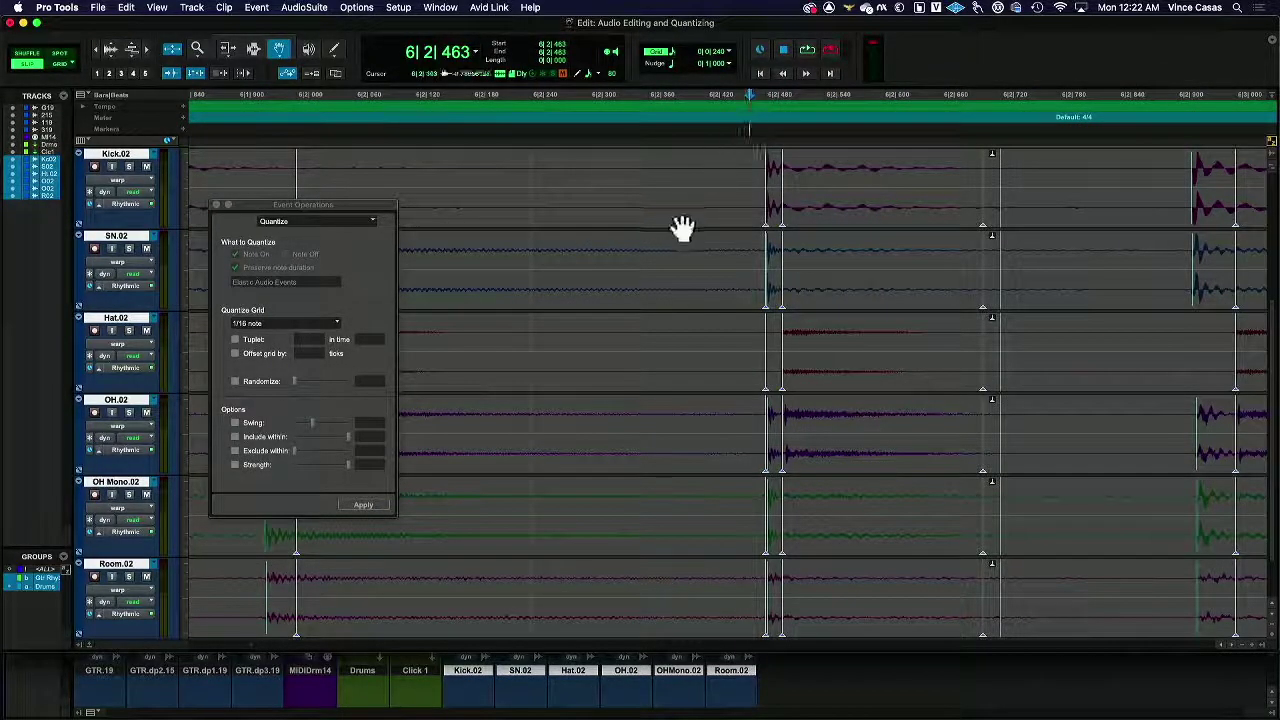
# Step: Audition from just before the edit, shift the next warp marker near 6|2|480 earlier, and replay
pyautogui.click(528, 134)
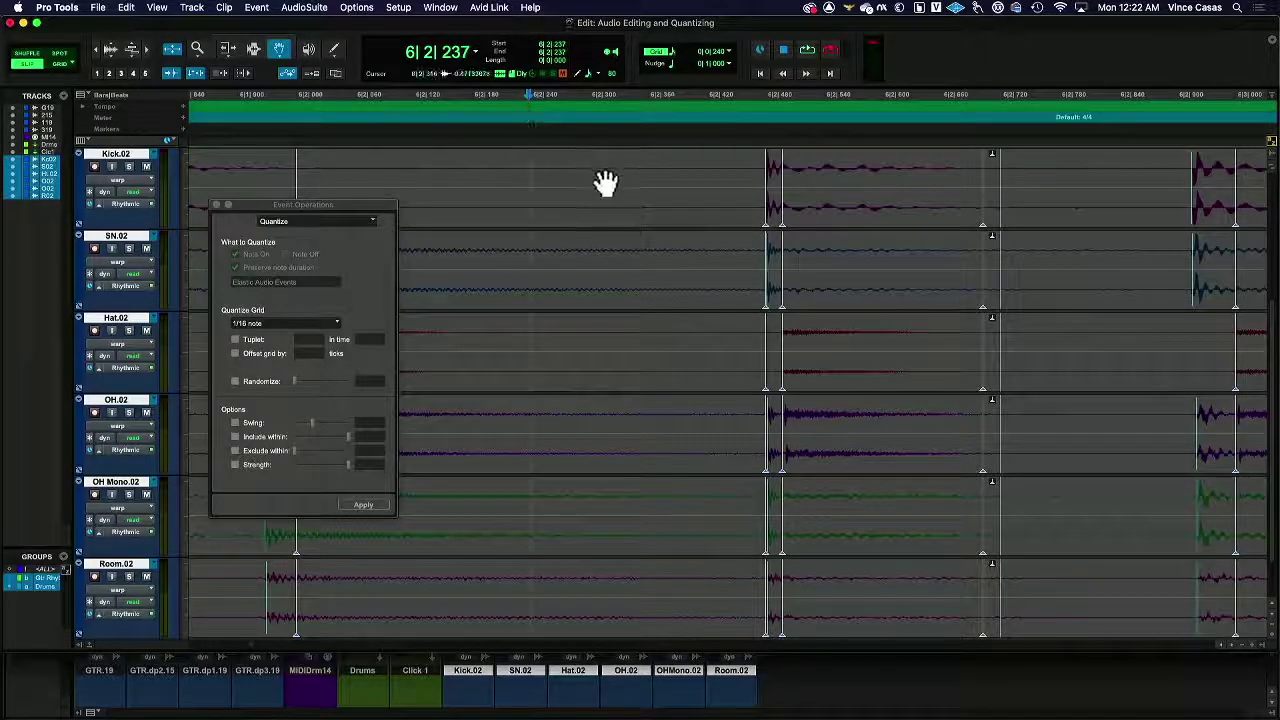
pyautogui.press('space')
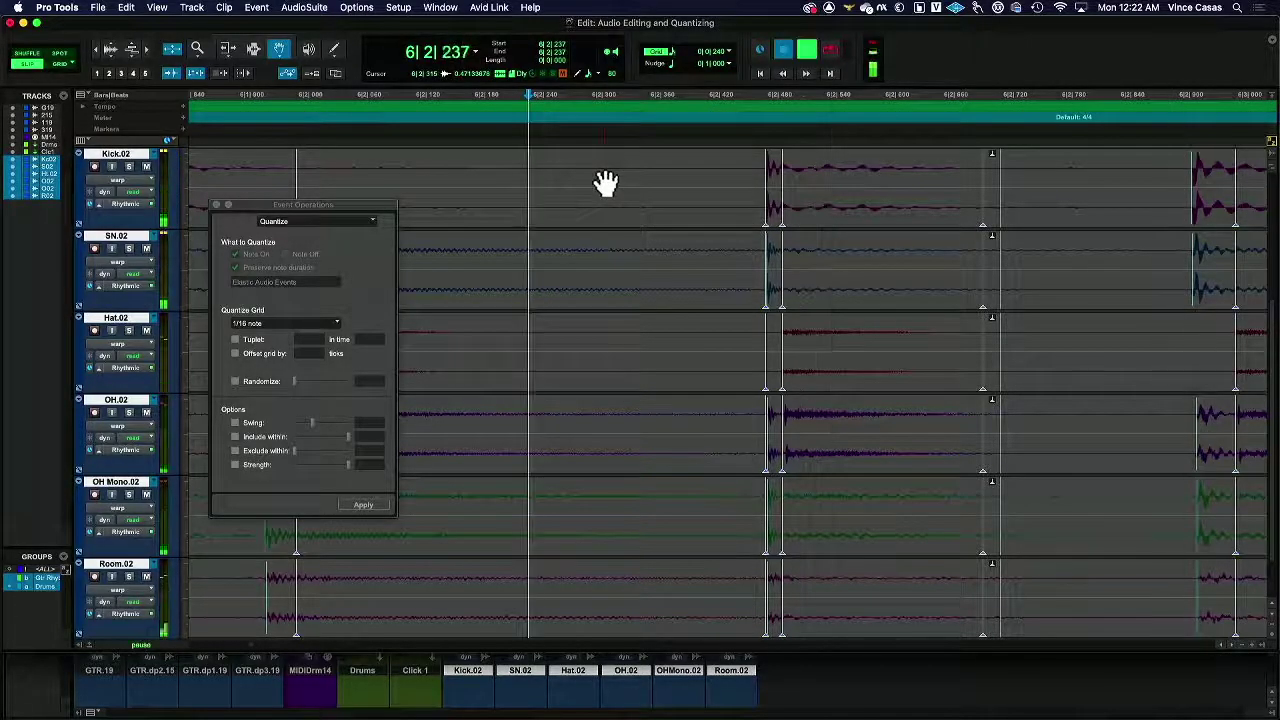
pyautogui.press('space')
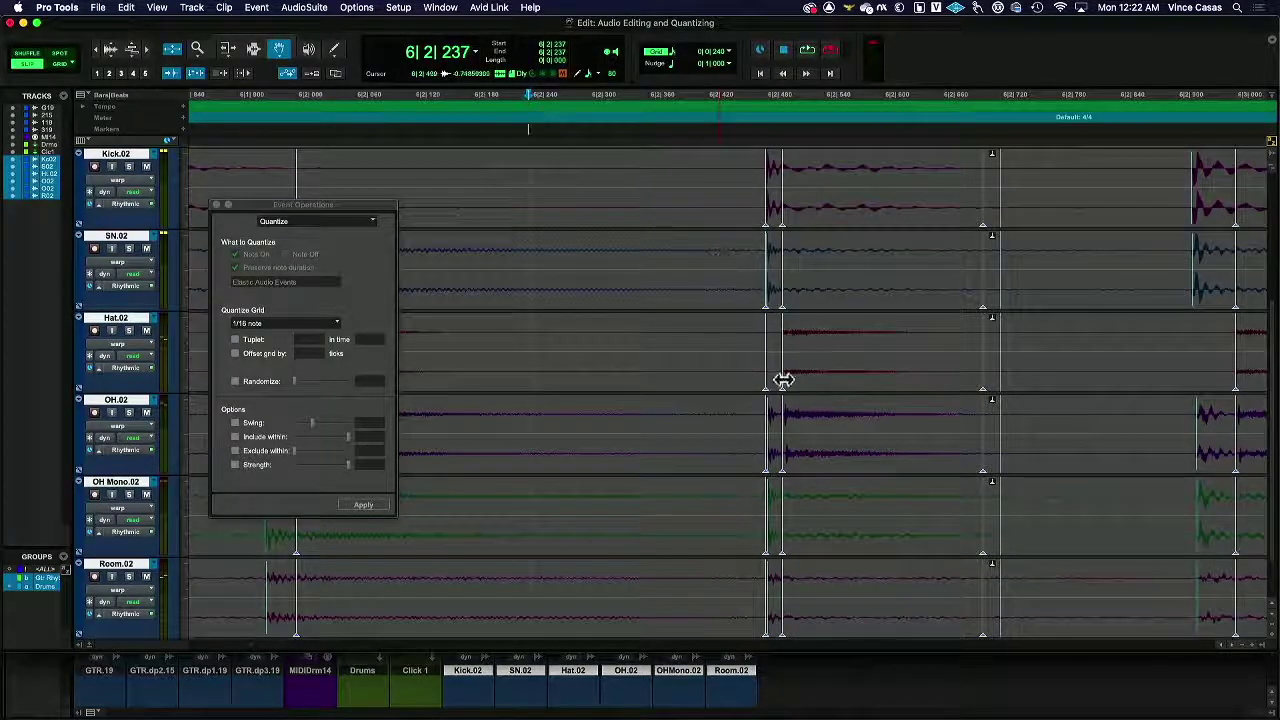
pyautogui.moveTo(783, 380)
pyautogui.mouseDown()
pyautogui.moveTo(764, 384)
pyautogui.moveTo(781, 381)
pyautogui.mouseUp()
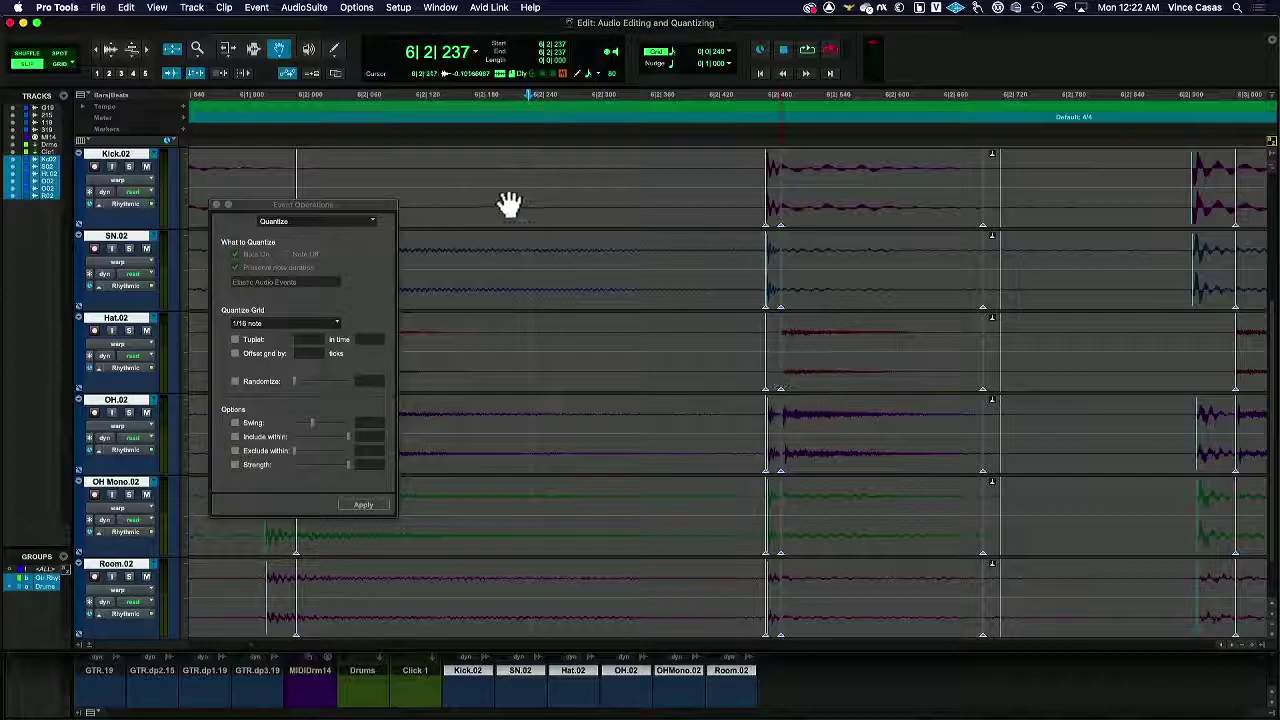
pyautogui.press('space')
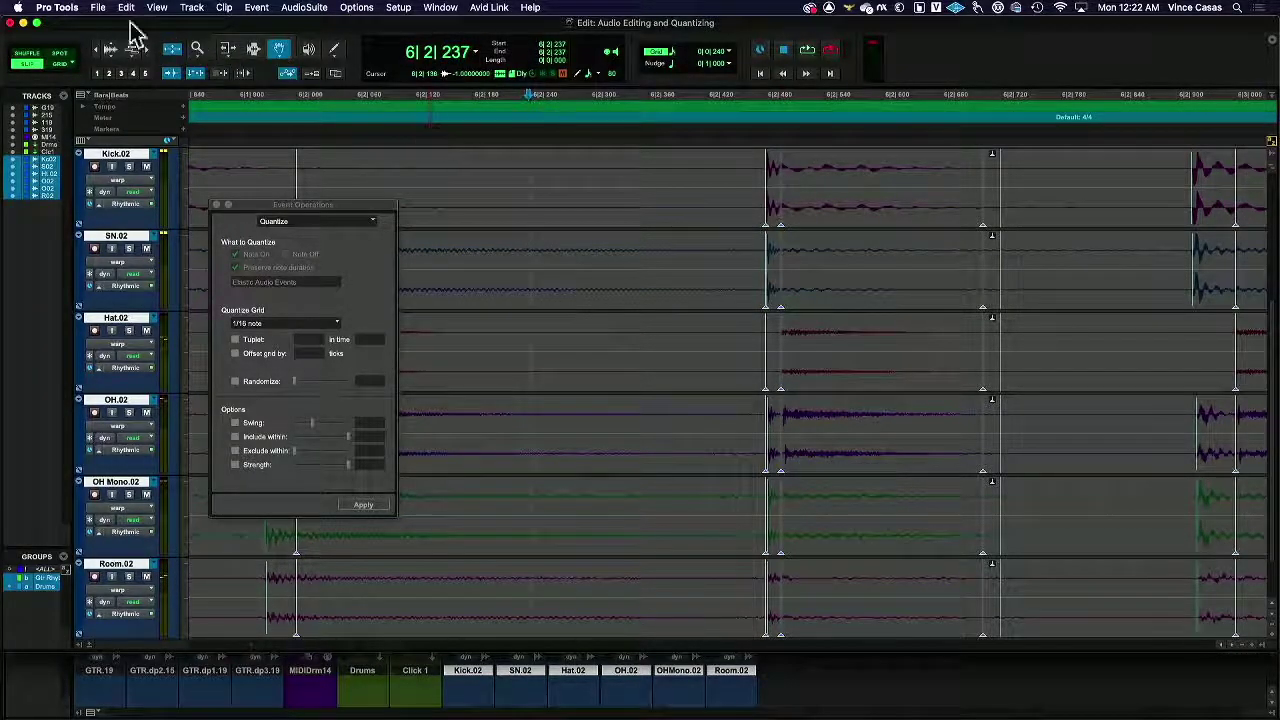
# Step: Drag the drum hit's warp marker slightly later across all six grouped drum tracks
pyautogui.click(108, 50)
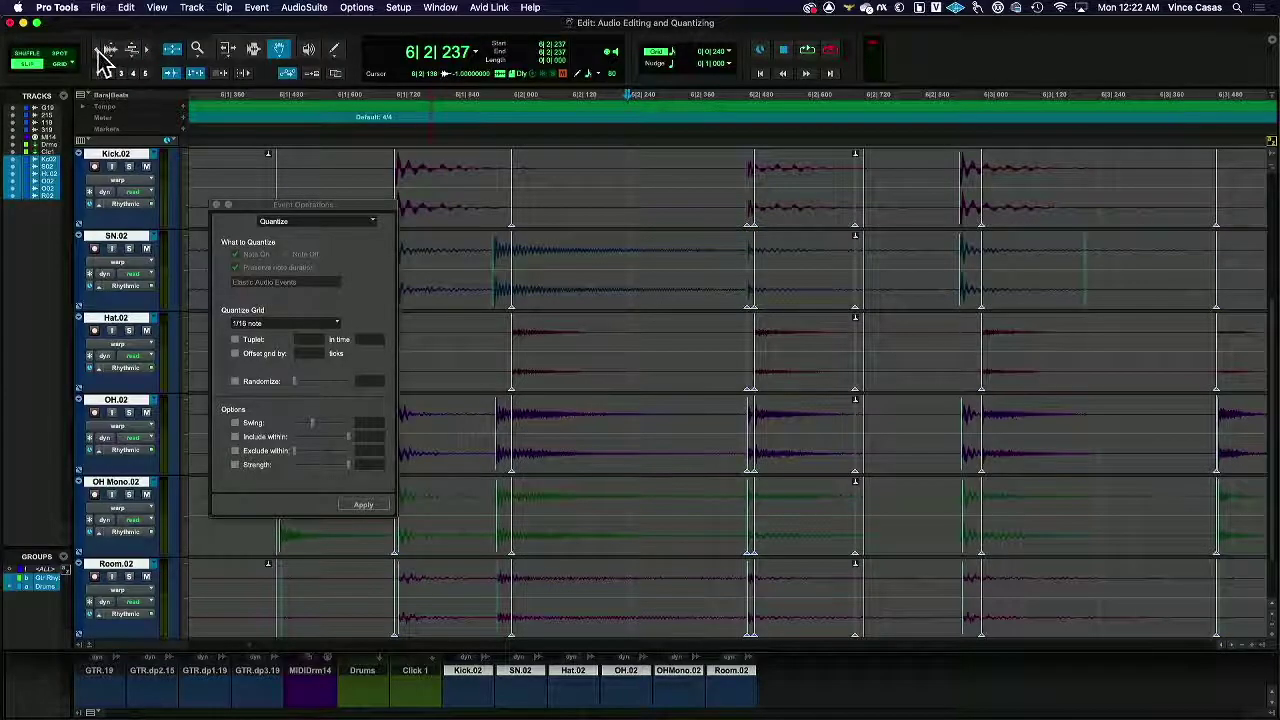
pyautogui.click(100, 50)
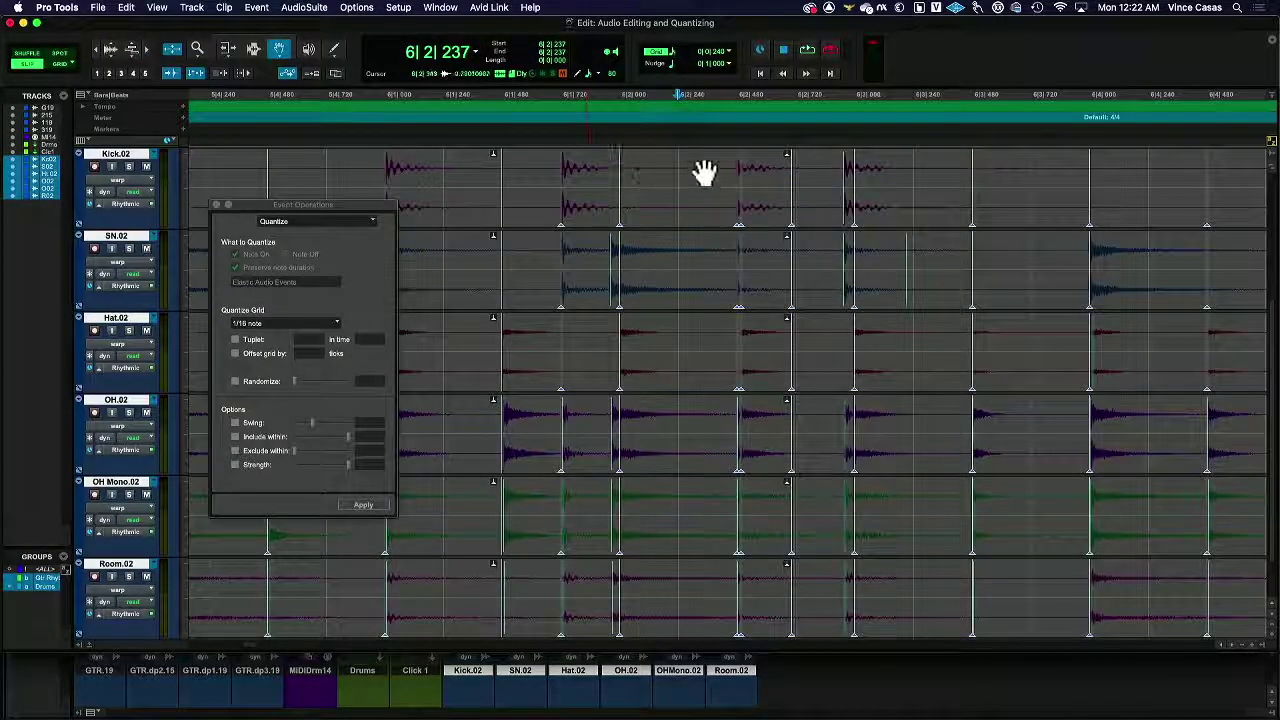
pyautogui.click(146, 50)
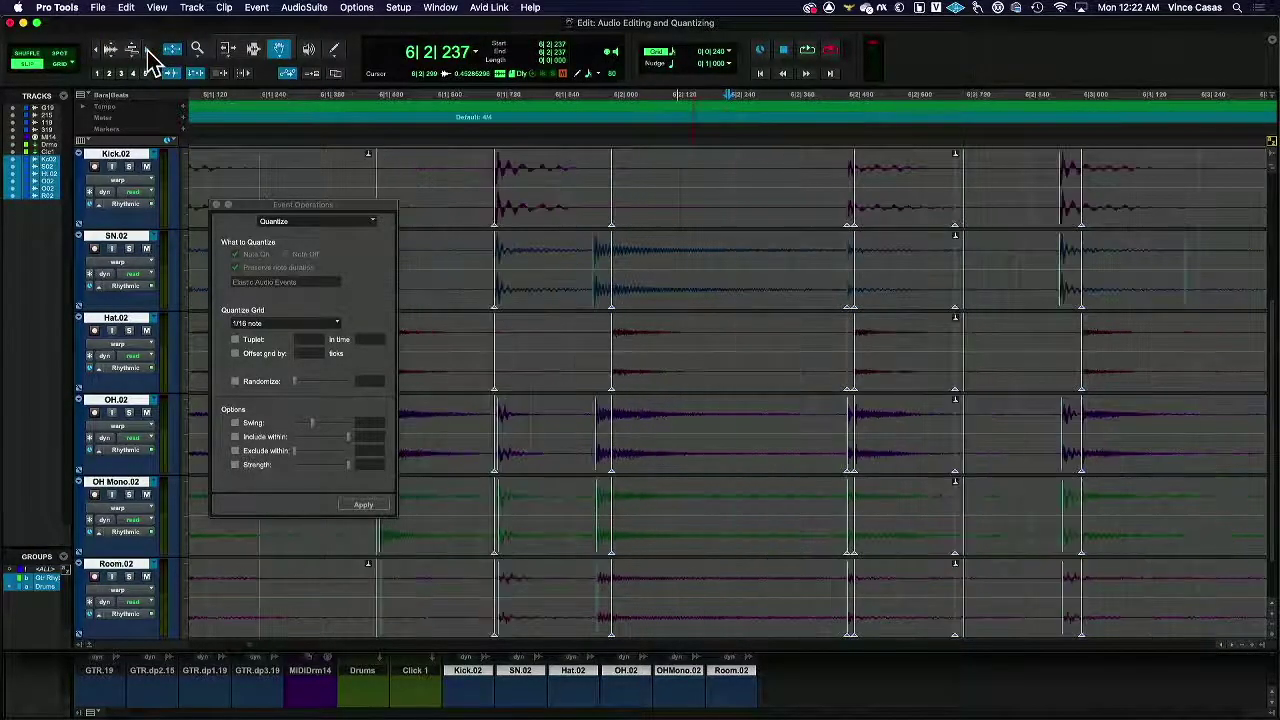
pyautogui.click(147, 52)
pyautogui.hscroll(5, 683, 171)
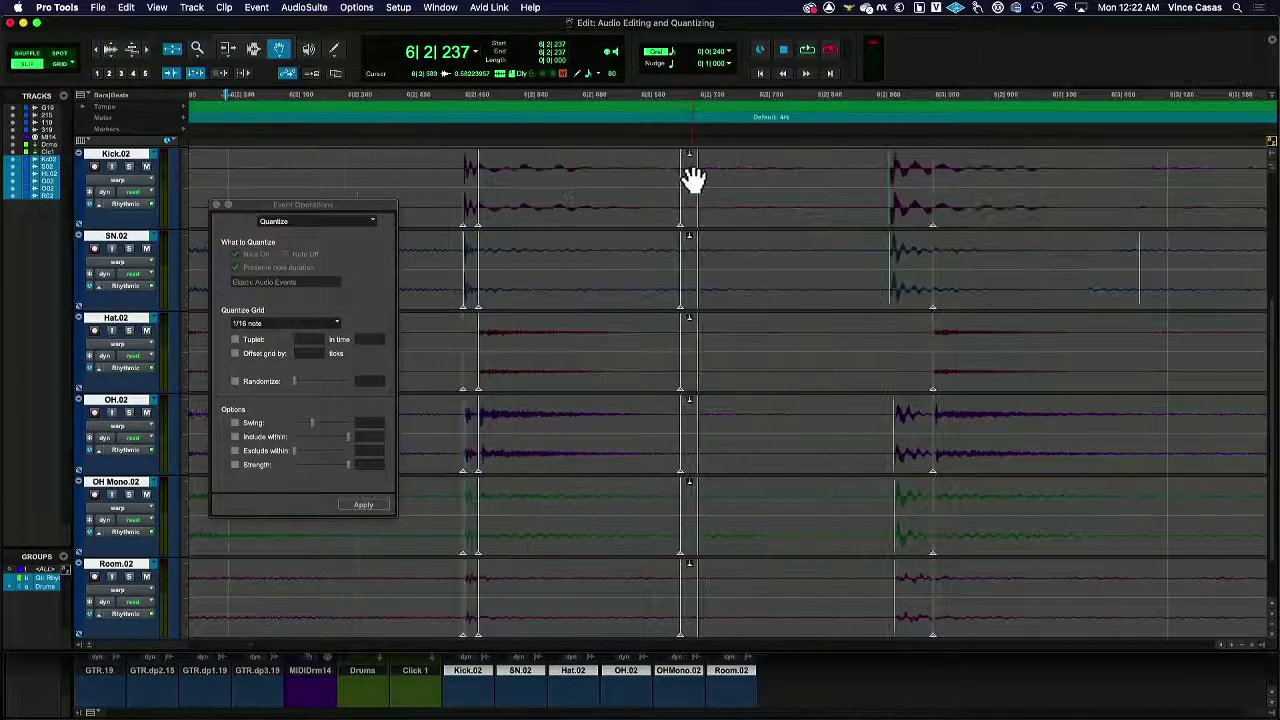
pyautogui.hscroll(2, 693, 178)
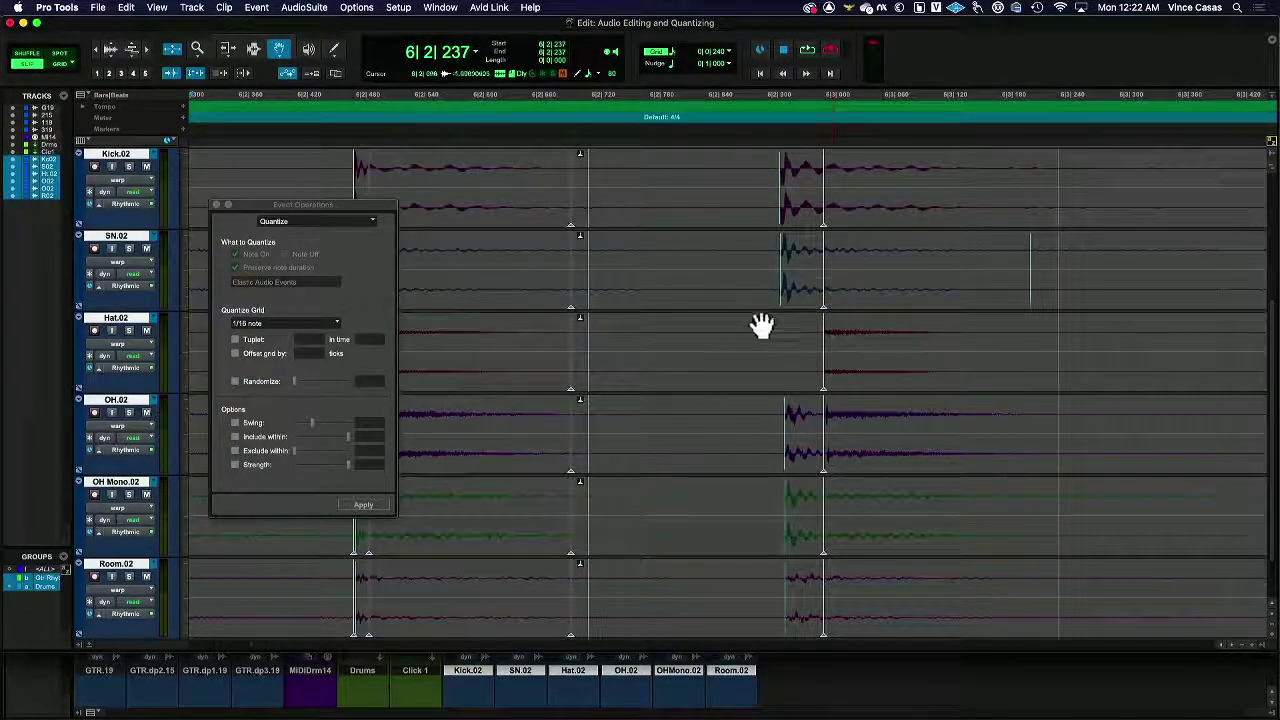
pyautogui.click(775, 238)
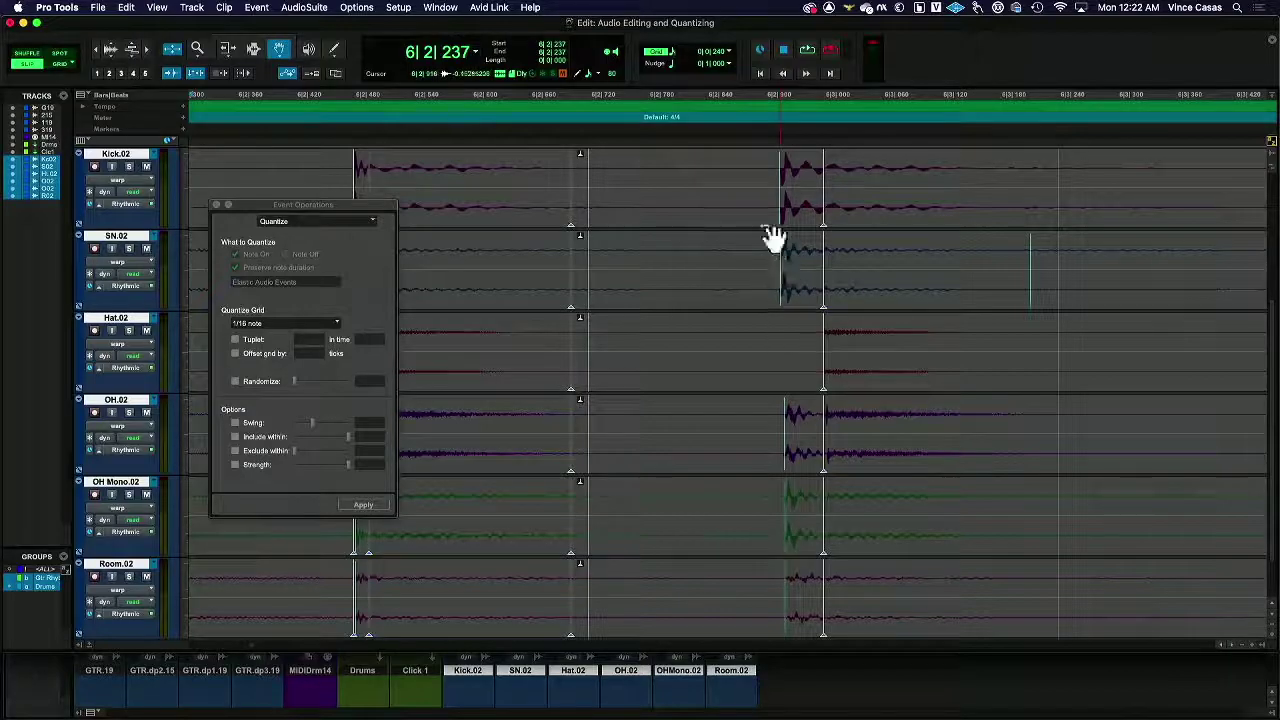
pyautogui.click(780, 280)
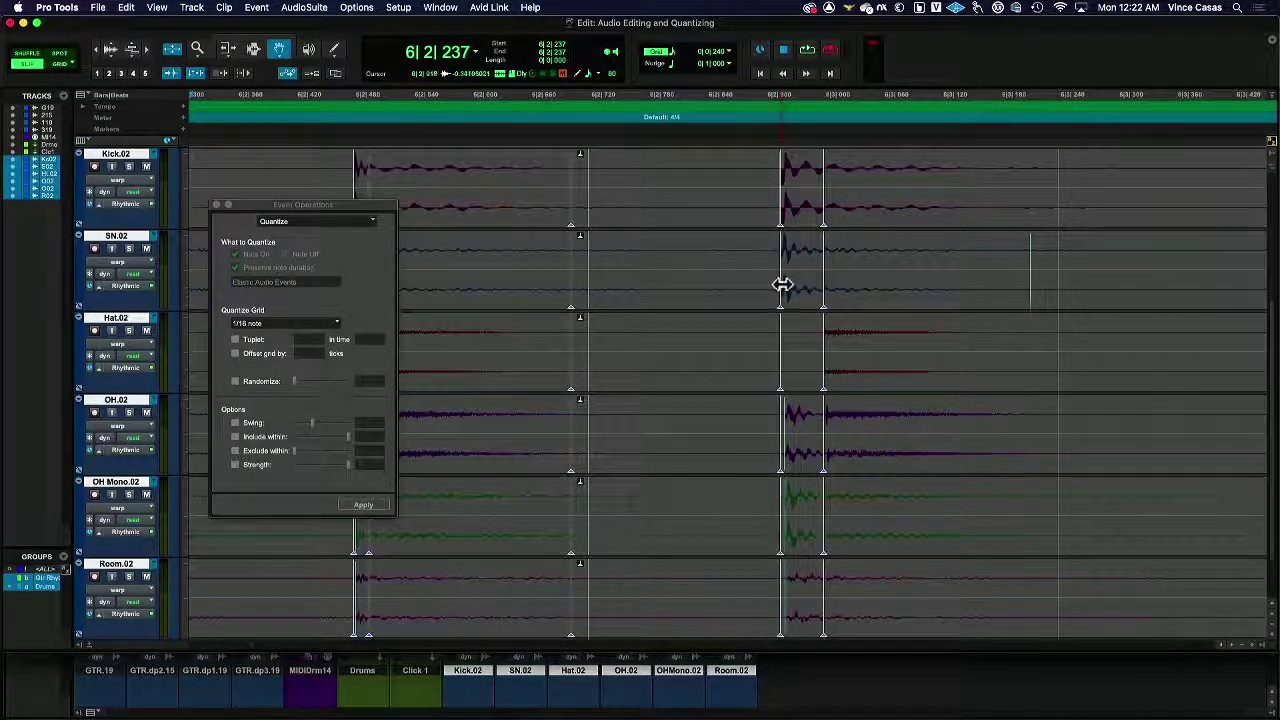
pyautogui.moveTo(782, 285); pyautogui.dragTo(810, 283)
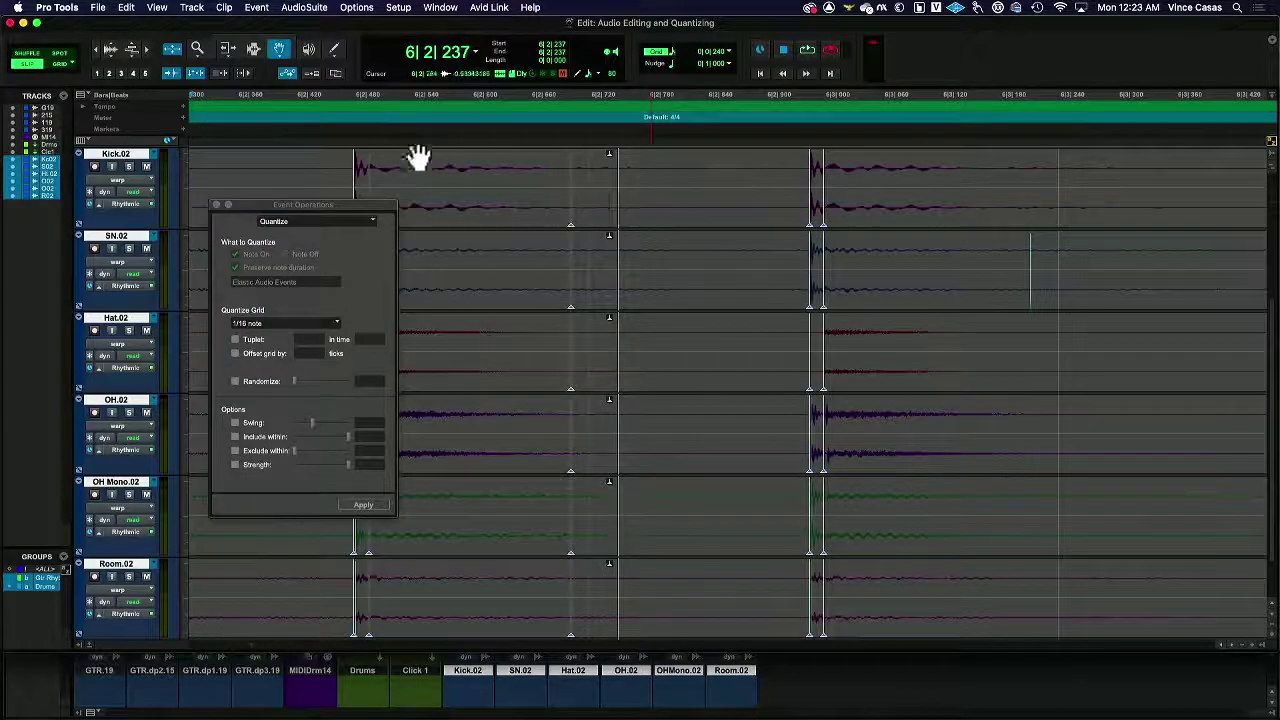
pyautogui.click(355, 130)
pyautogui.click(99, 49)
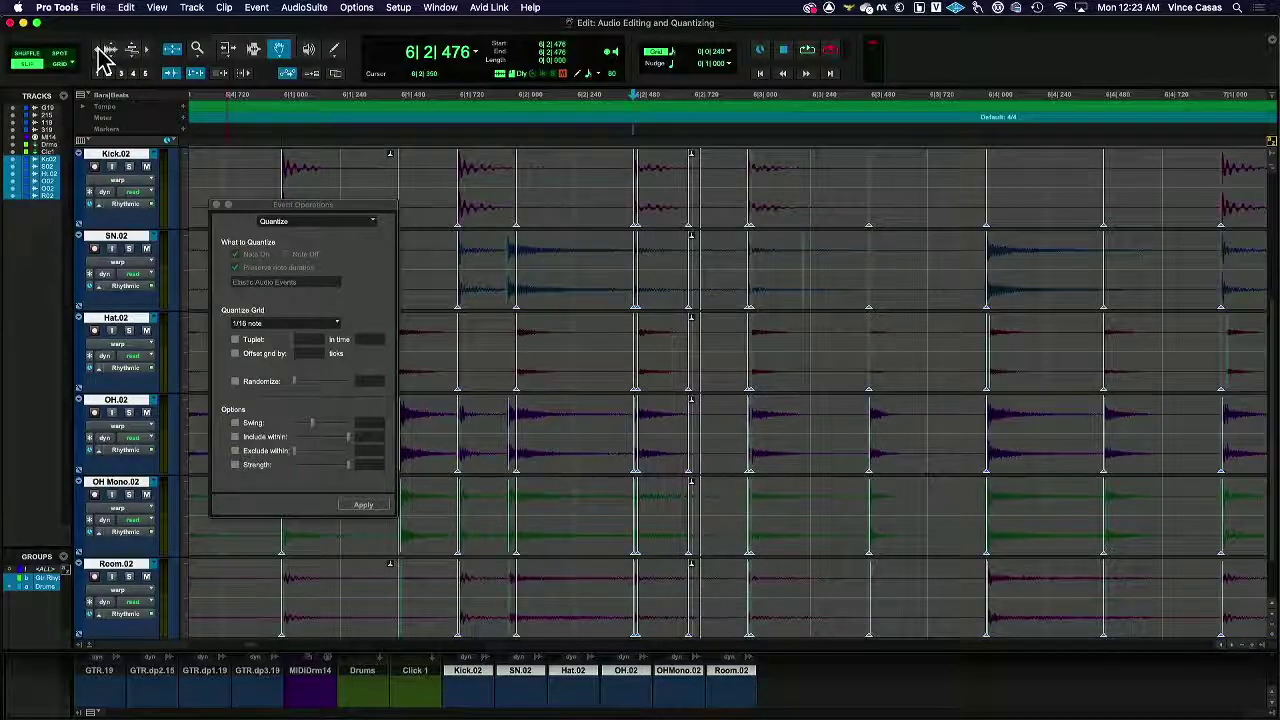
# Step: Set the drum tracks' view to Waveform and place the edit point at 6|1|679
pyautogui.click(139, 182)
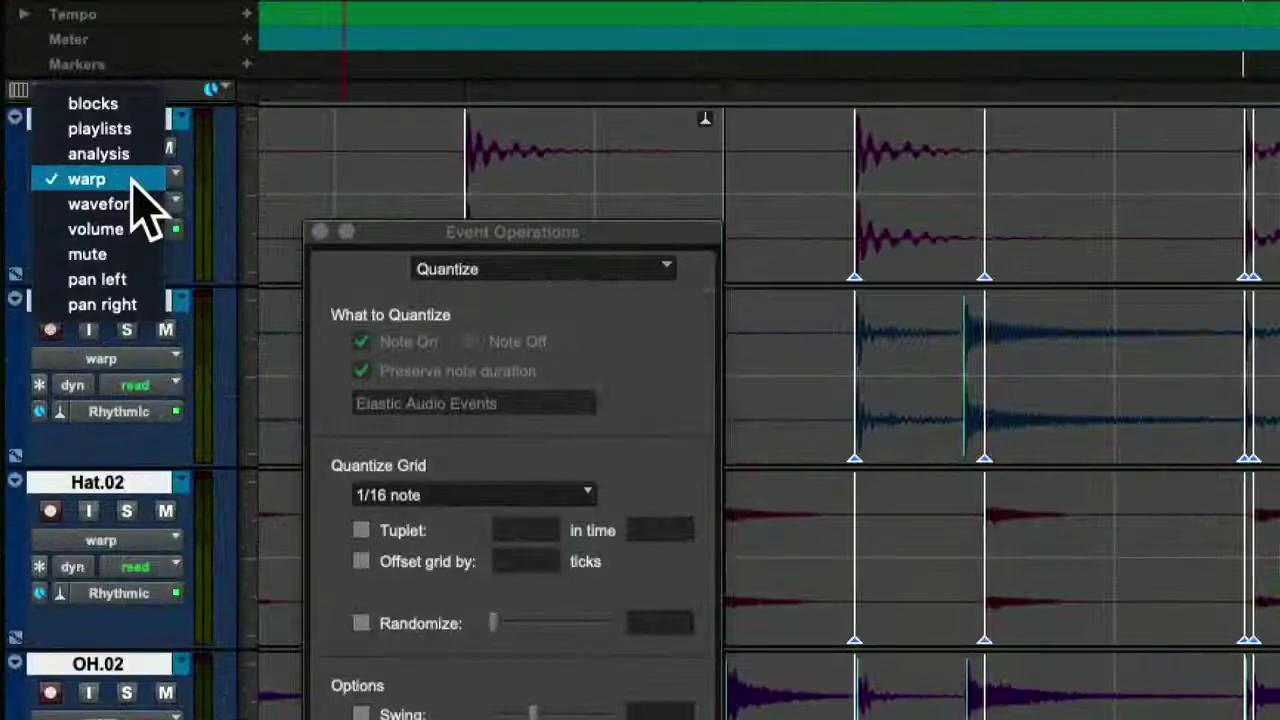
pyautogui.click(138, 205)
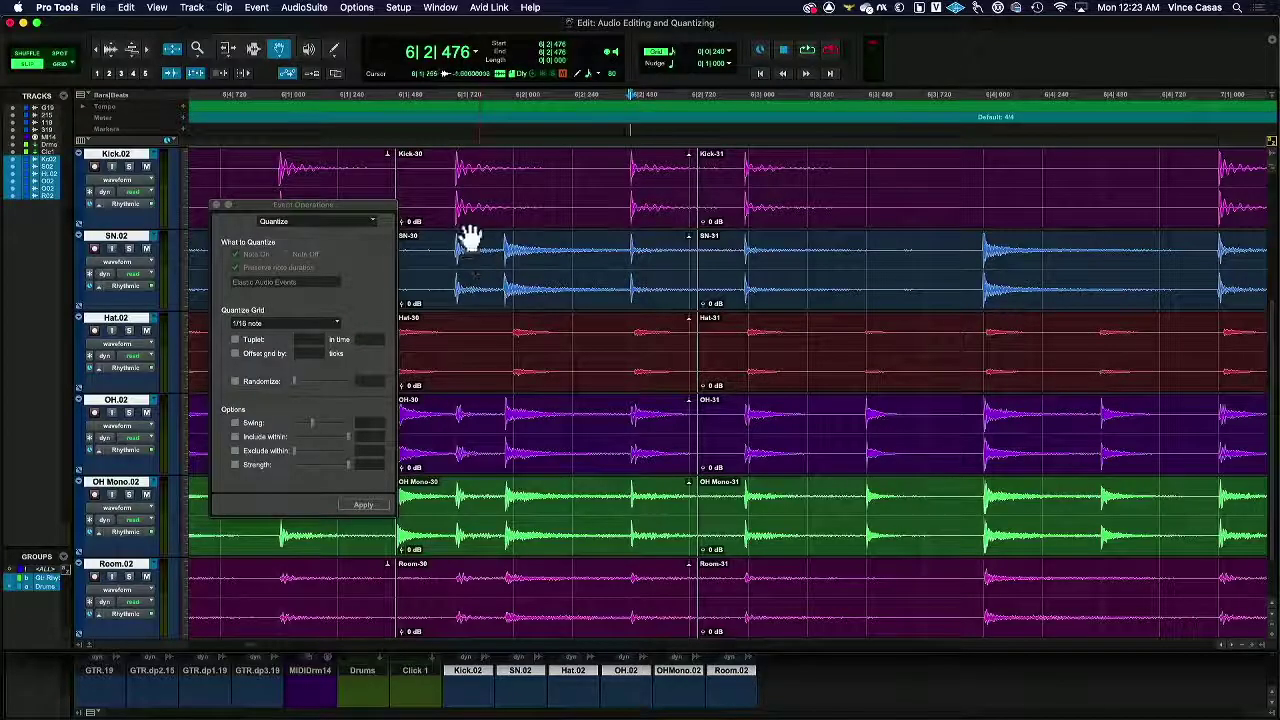
pyautogui.click(443, 126)
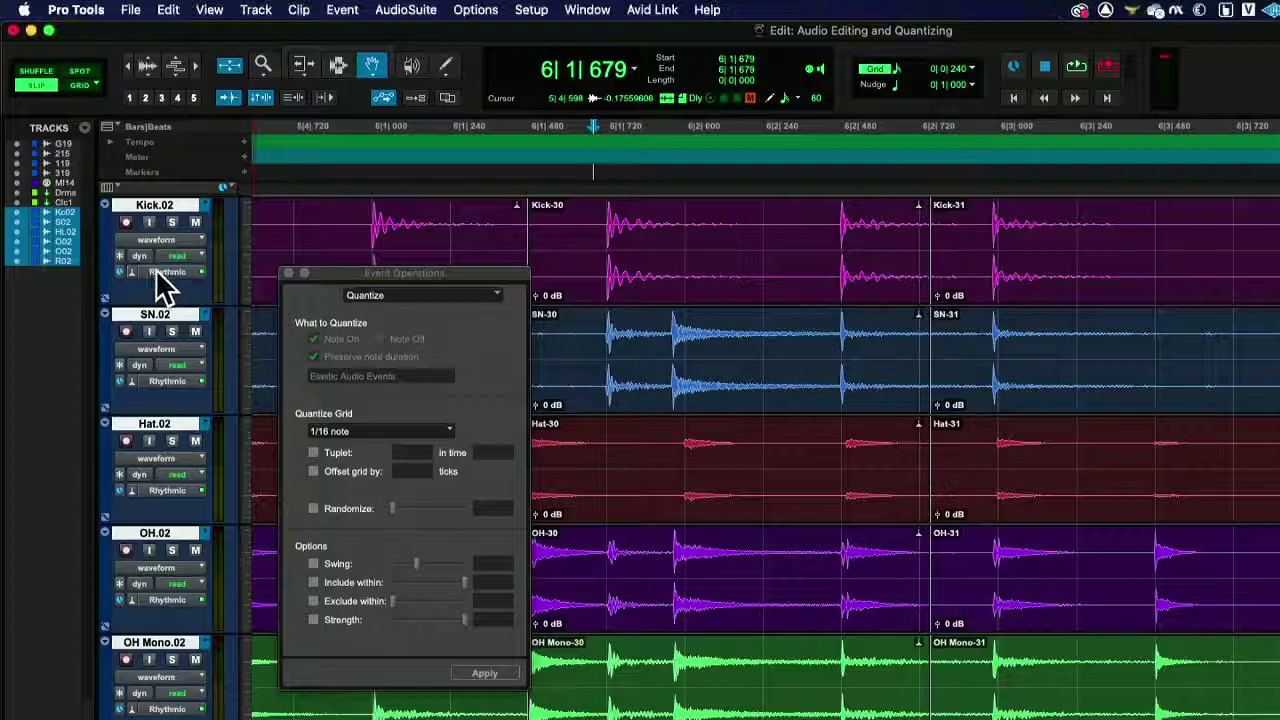
# Step: Set the drum tracks' Elastic Audio plug-in to None
pyautogui.click(129, 272)
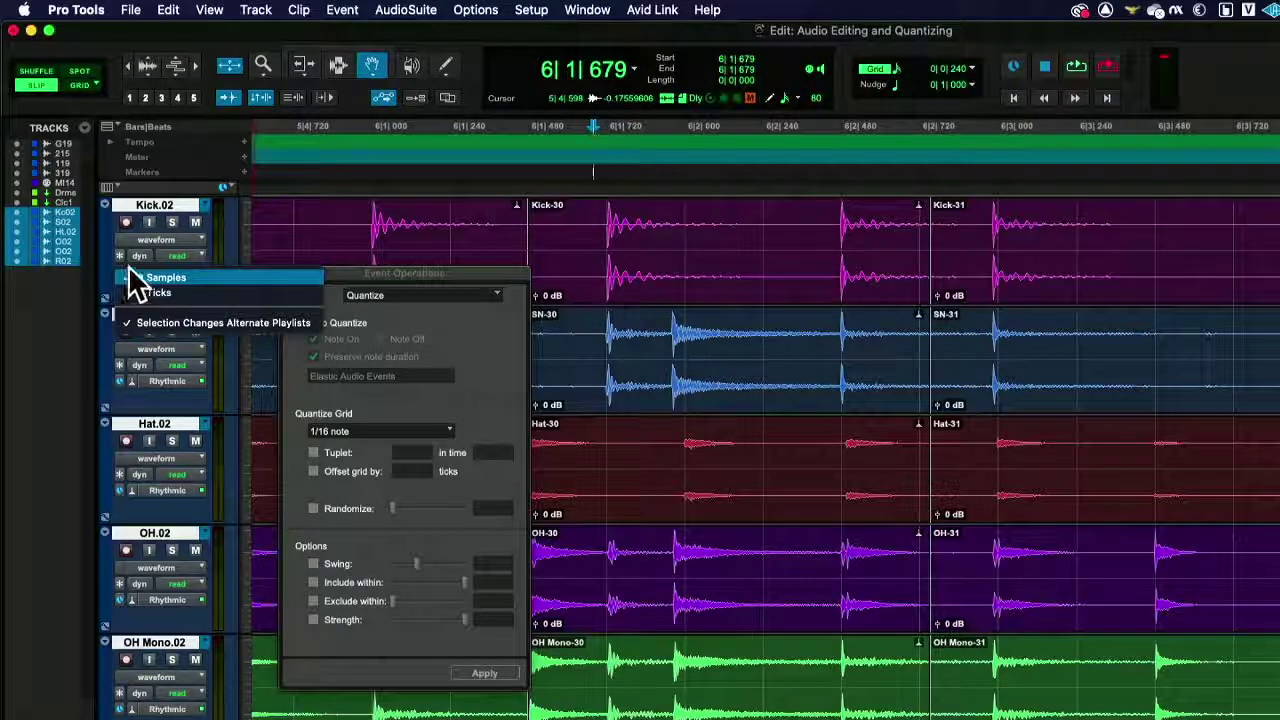
pyautogui.click(132, 274)
pyautogui.click(130, 269)
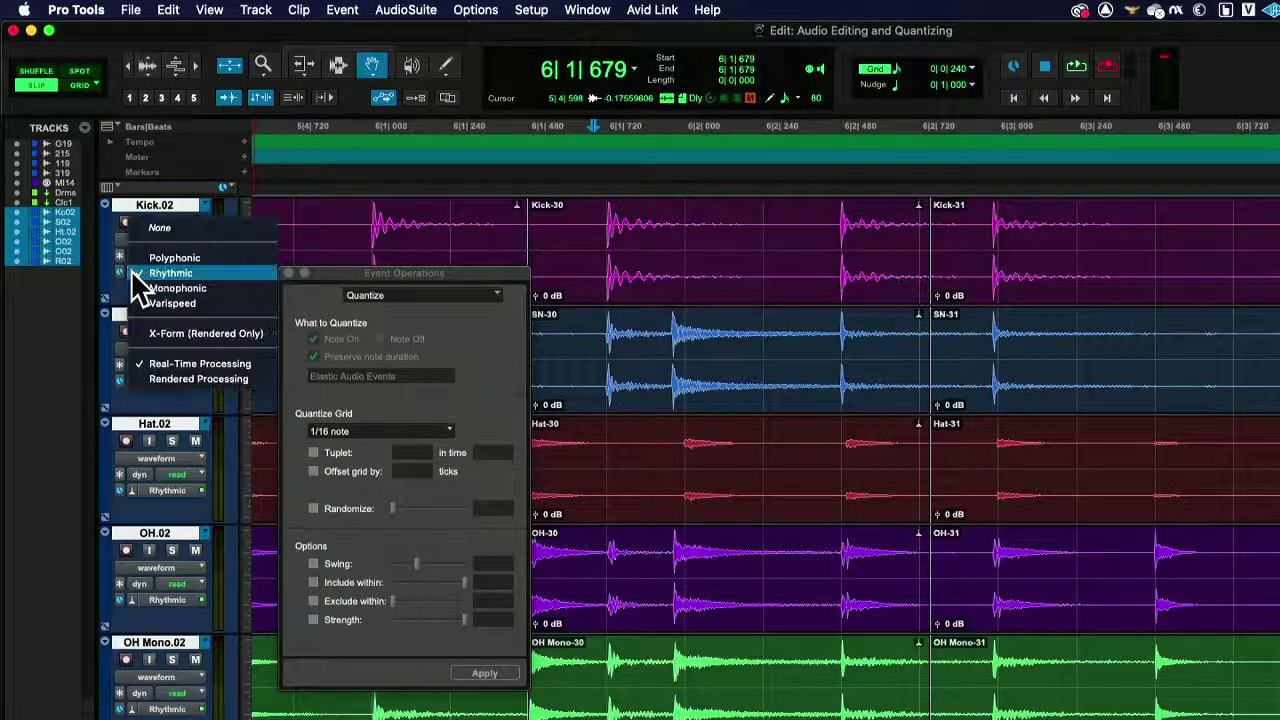
pyautogui.click(195, 228)
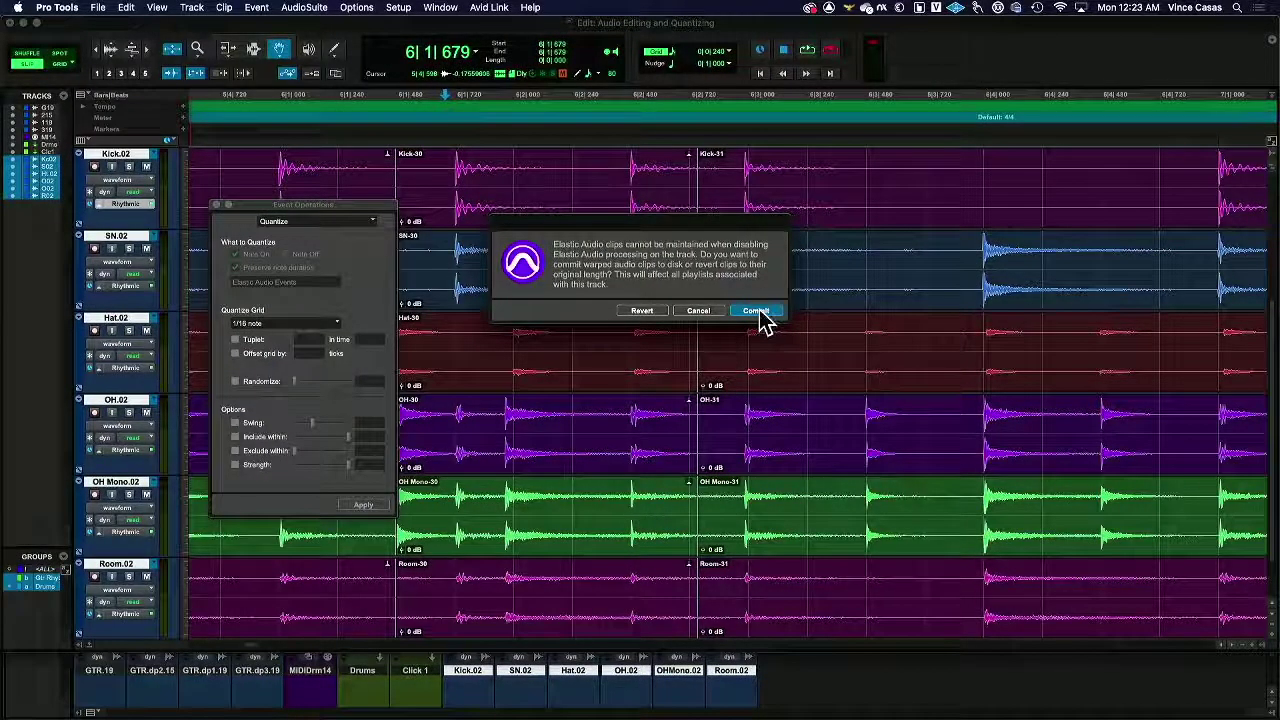
# Step: Commit the warped drum clips to rendered audio and zoom out to view the whole take
pyautogui.click(757, 311)
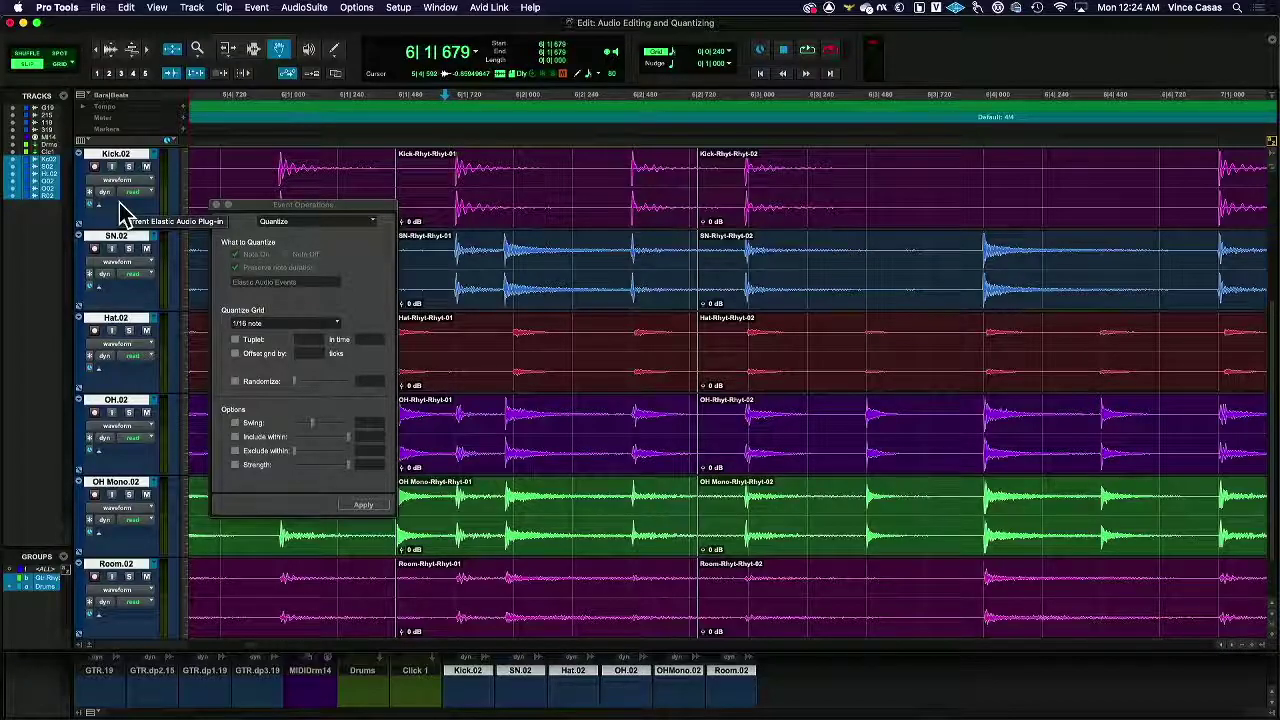
pyautogui.click(97, 52)
pyautogui.click(97, 52)
pyautogui.click(97, 52)
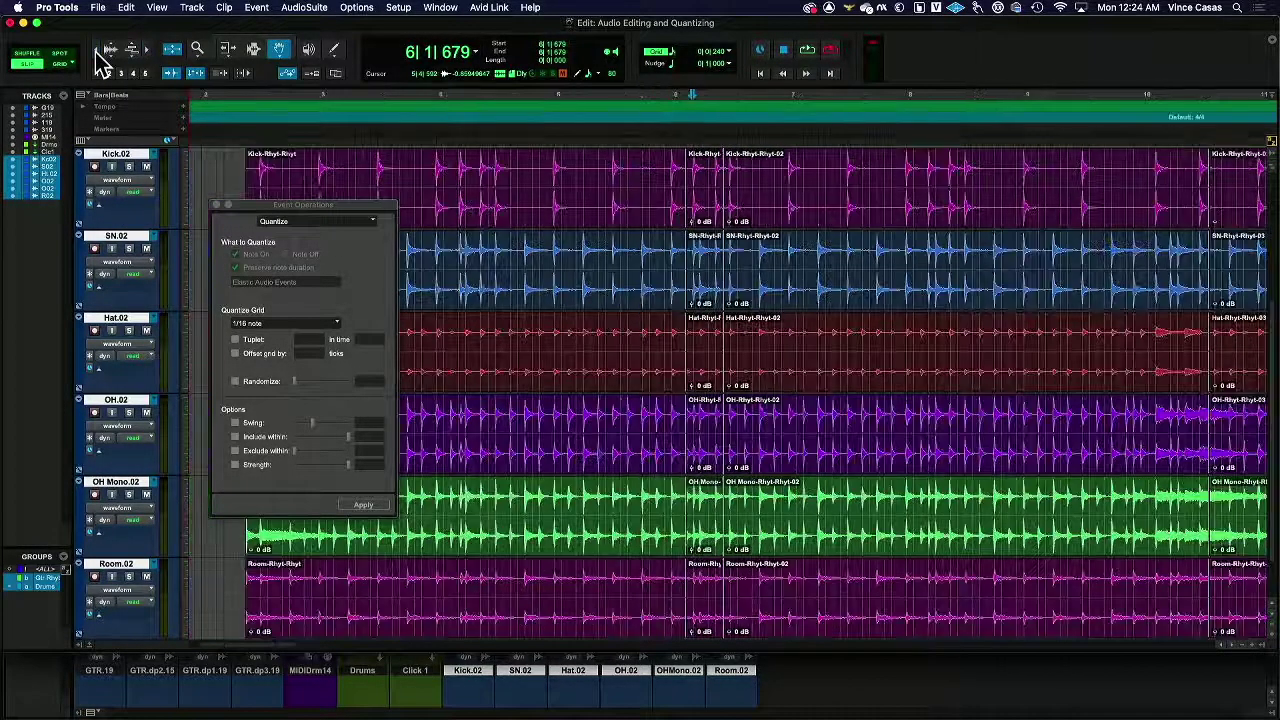
pyautogui.click(97, 52)
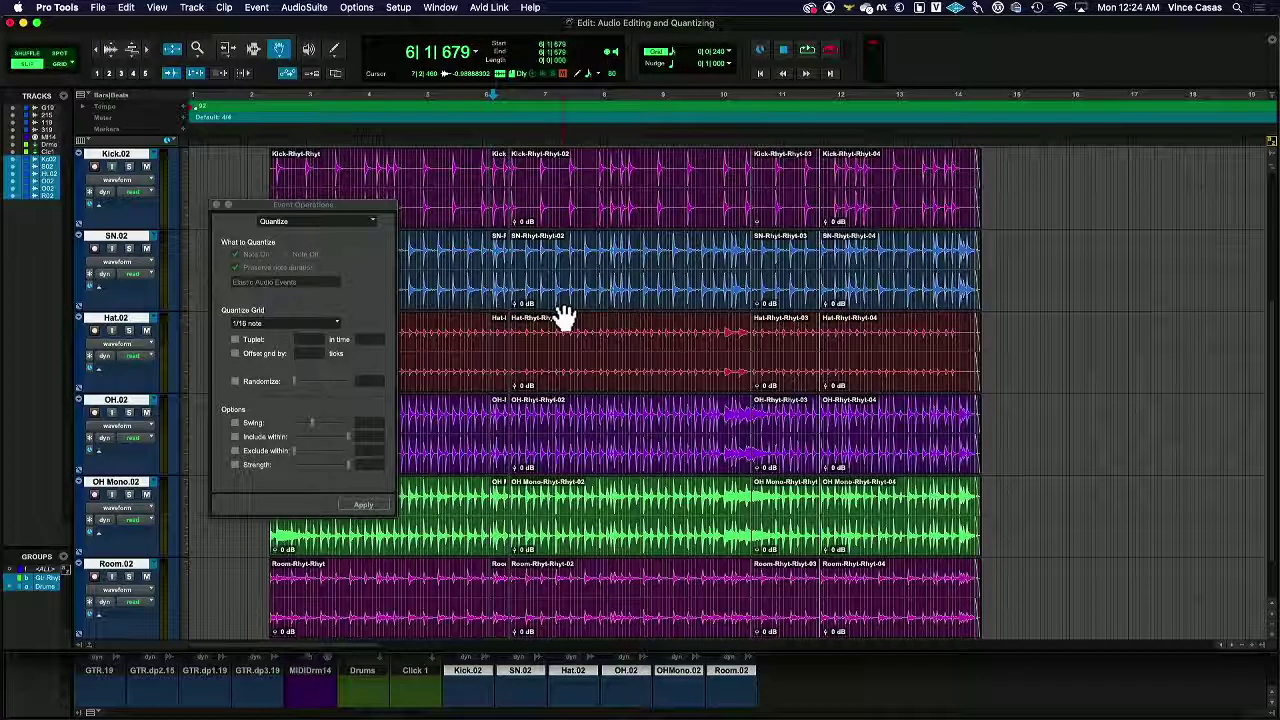